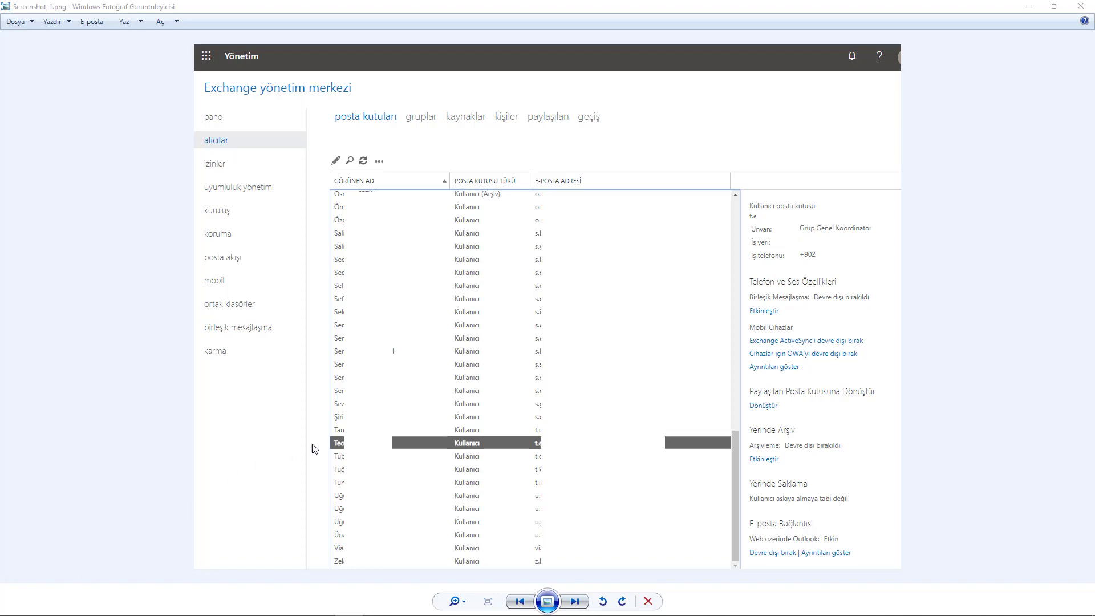
Open a blank note in Notepad (Not Defteri)
key(super)
text(not)
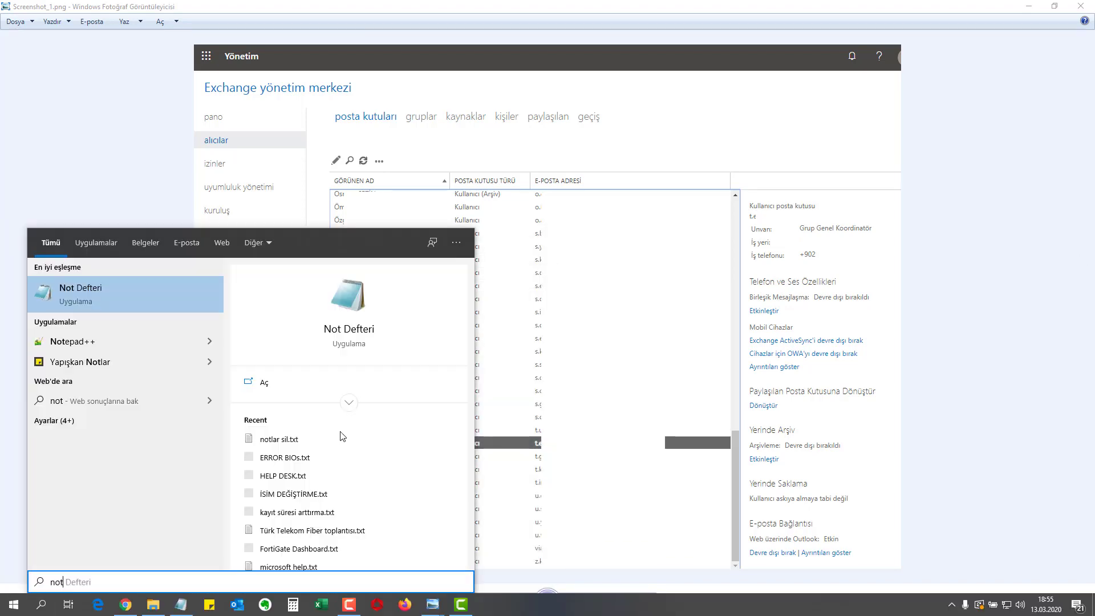
key(Return)
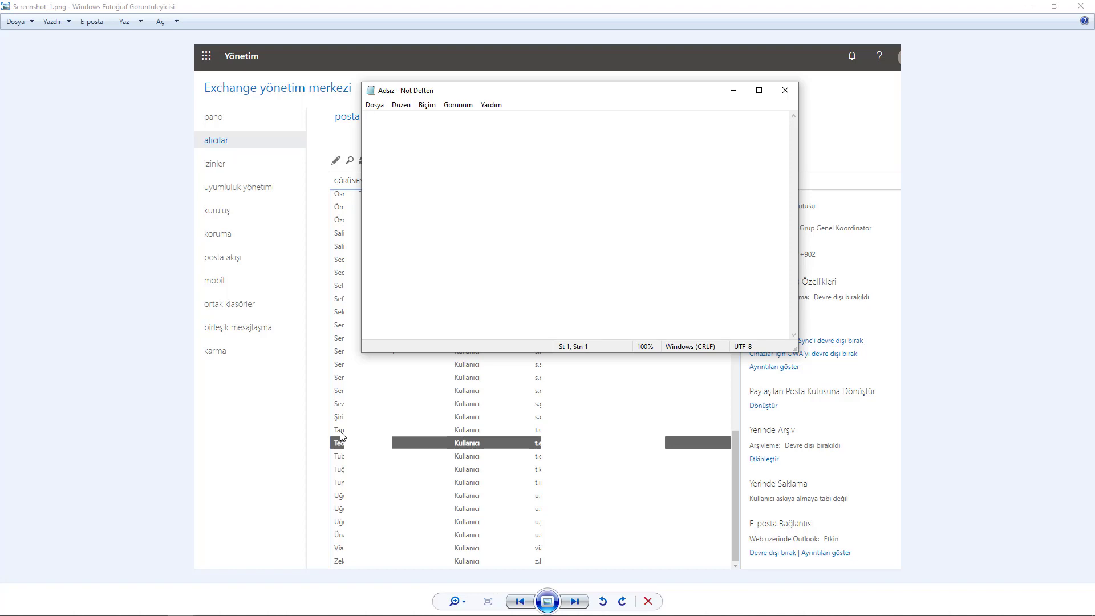
Write the heading "Plan1" and, after one blank line, the entry "MailBox: 50 + 50 (Arşiv)"
text(Plan1)
key(Return)
key(Return)
text(Mail)
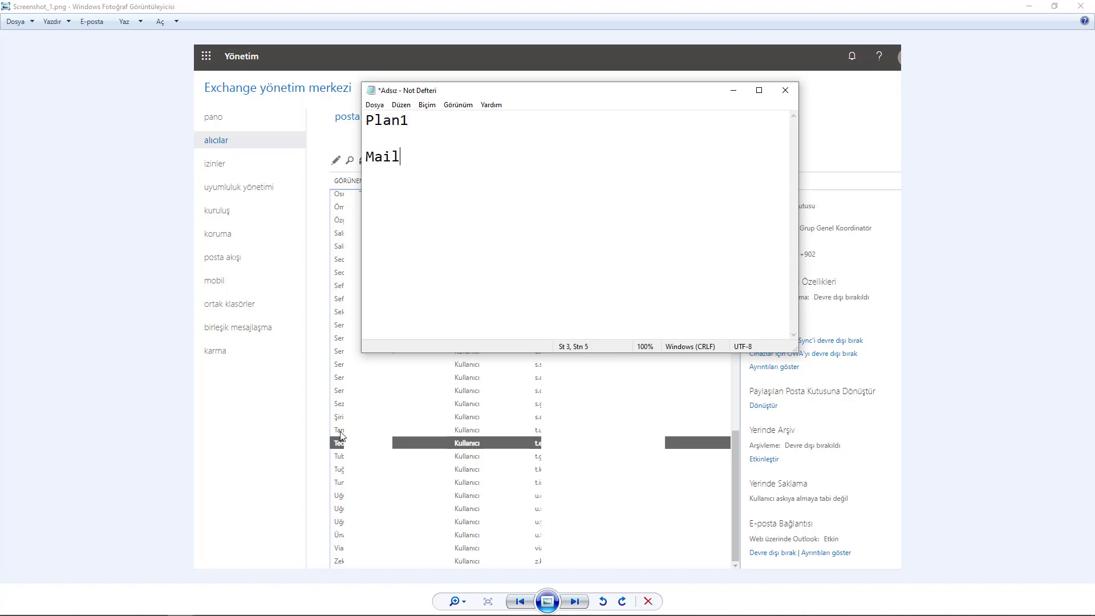
text(Box: 50 + 50 (Ar))
key(Left)
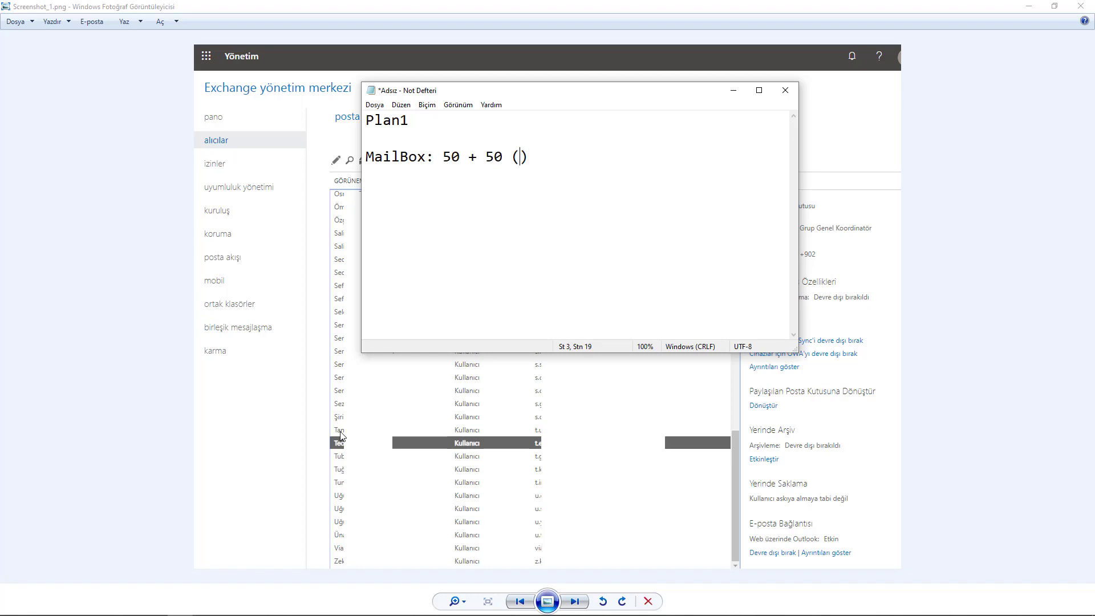
text(Arşiv)
Remove the blank line so the MailBox entry sits directly under the Plan1 heading
key(Return)
key(Return)
key(Return)
key(Up)
key(Up)
key(Up)
key(BackSpace)
key(BackSpace)
key(Return)
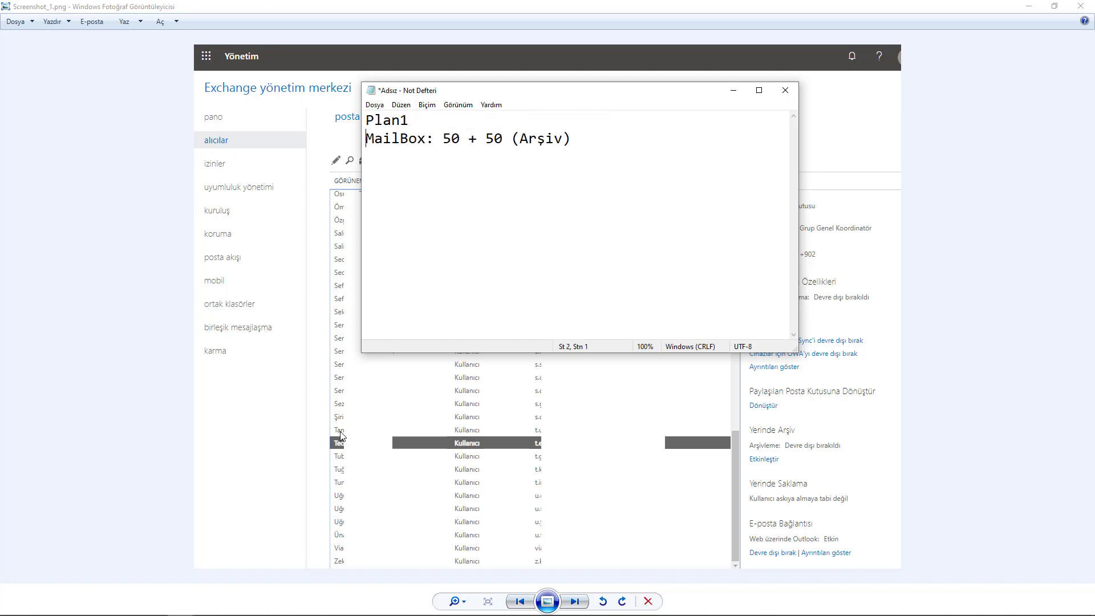
Duplicate the two Plan1 lines as a second block further down, separated by two blank lines
drag(576, 140, 354, 121)
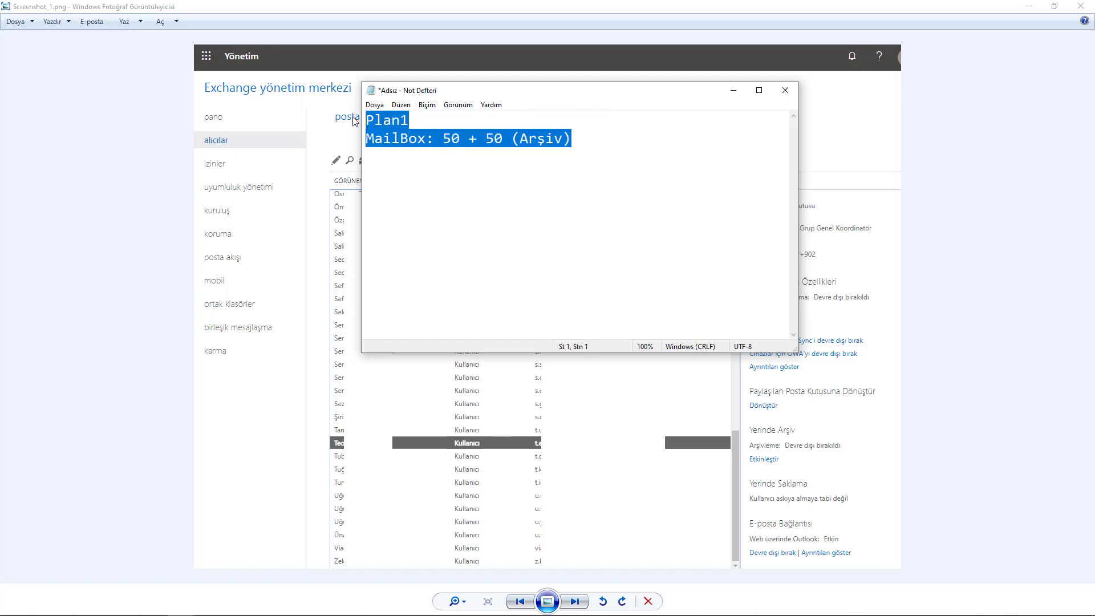
key(ctrl+c)
click(603, 149)
key(Return)
key(Return)
key(ctrl+v)
key(Return)
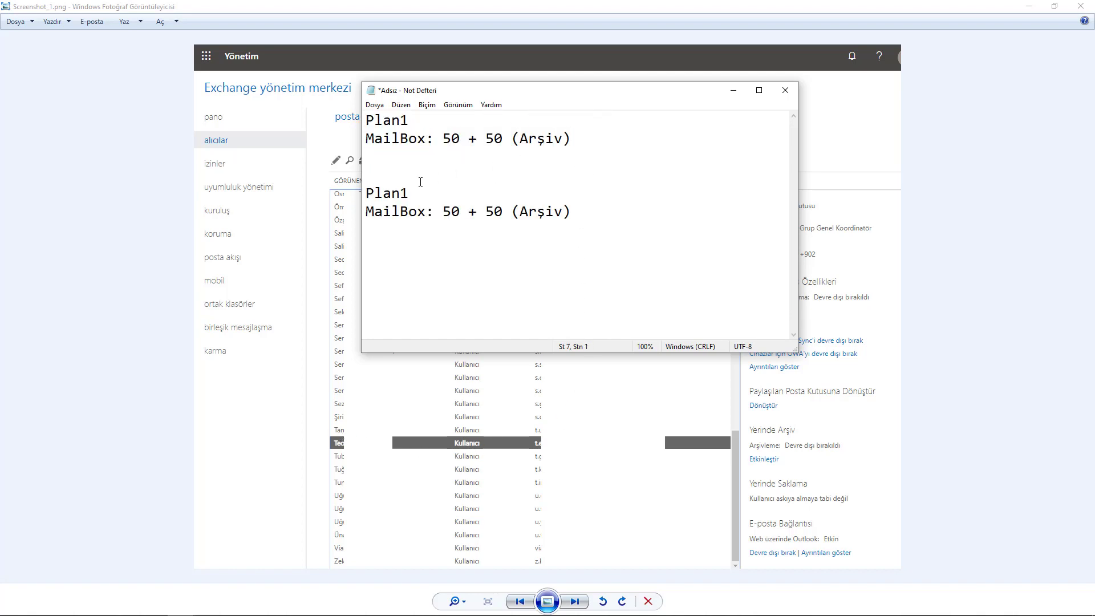
Change the second block to "Plan2" with the entry "MailBox: 100 + 100 (Arşiv) Sınırsız."
drag(411, 194, 512, 215)
text(2)
text(100)
text(100)
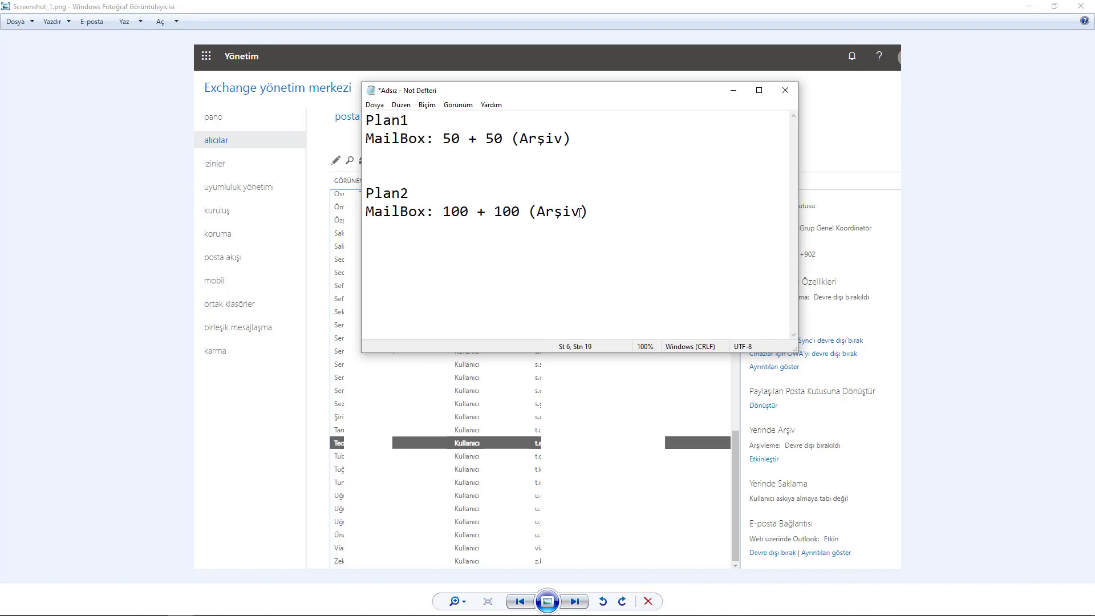
click(603, 212)
text(Sınırsız.)
Highlight the Plan1 lines, return to the Screenshot_1.png image, and copy a 1258x929 screen capture around the Exchange page
drag(590, 140, 366, 120)
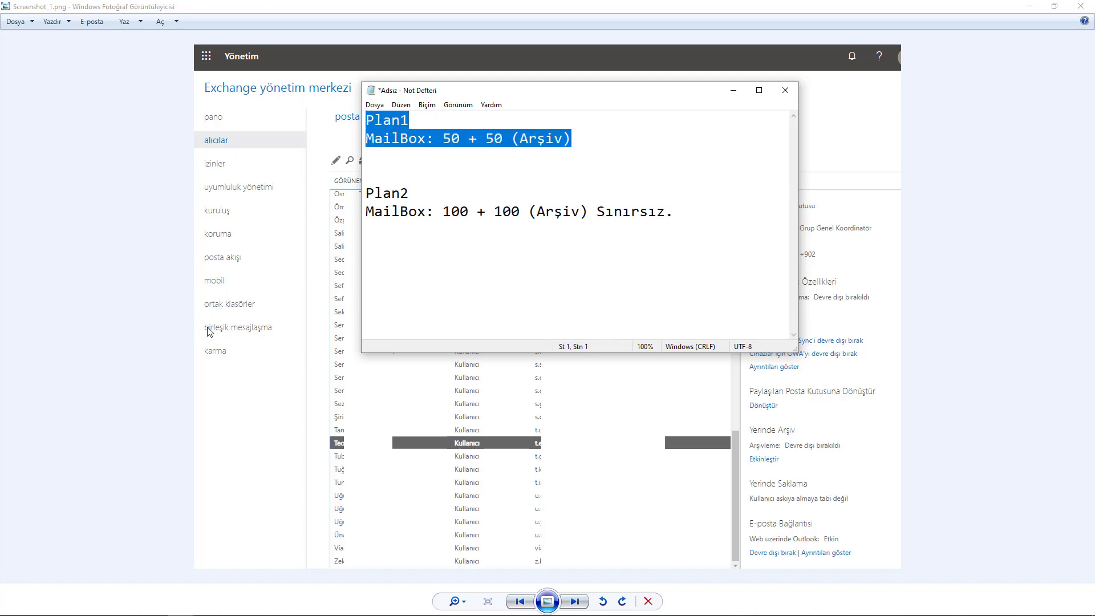
click(239, 312)
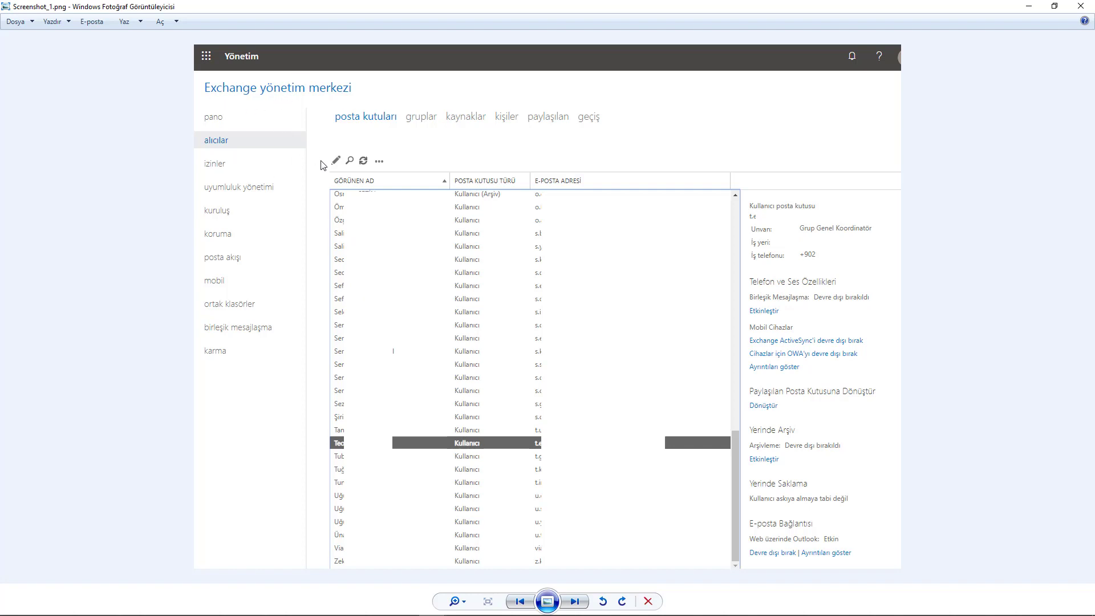
key(Print)
drag(191, 41, 907, 570)
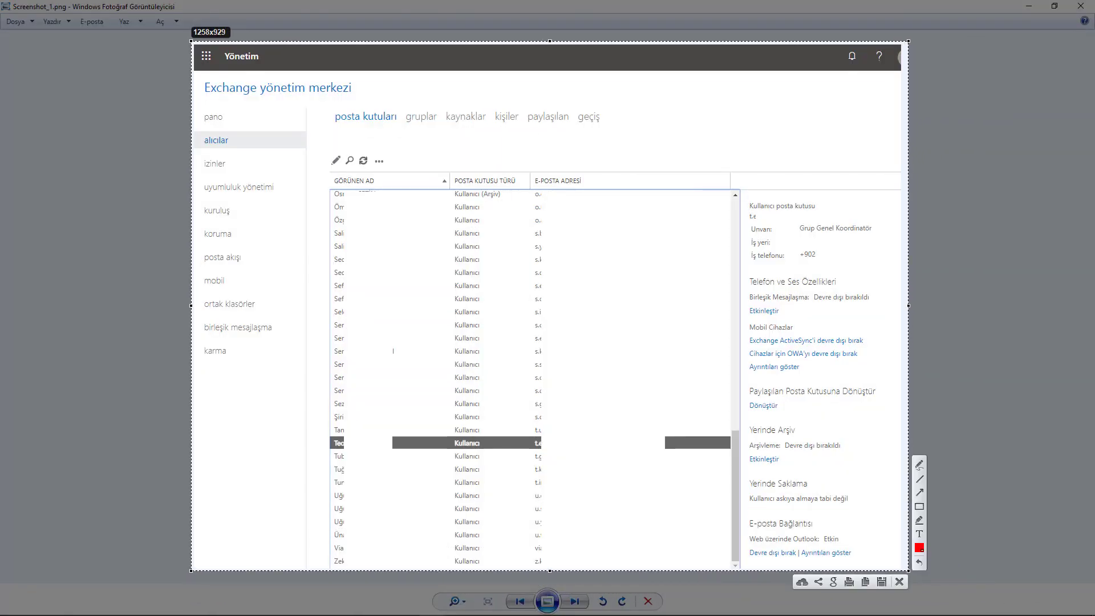
key(ctrl+c)
Switch to the browser window with Office 365 and open the Microsoft 365 admin center (Yönetim)
key(alt+Tab)
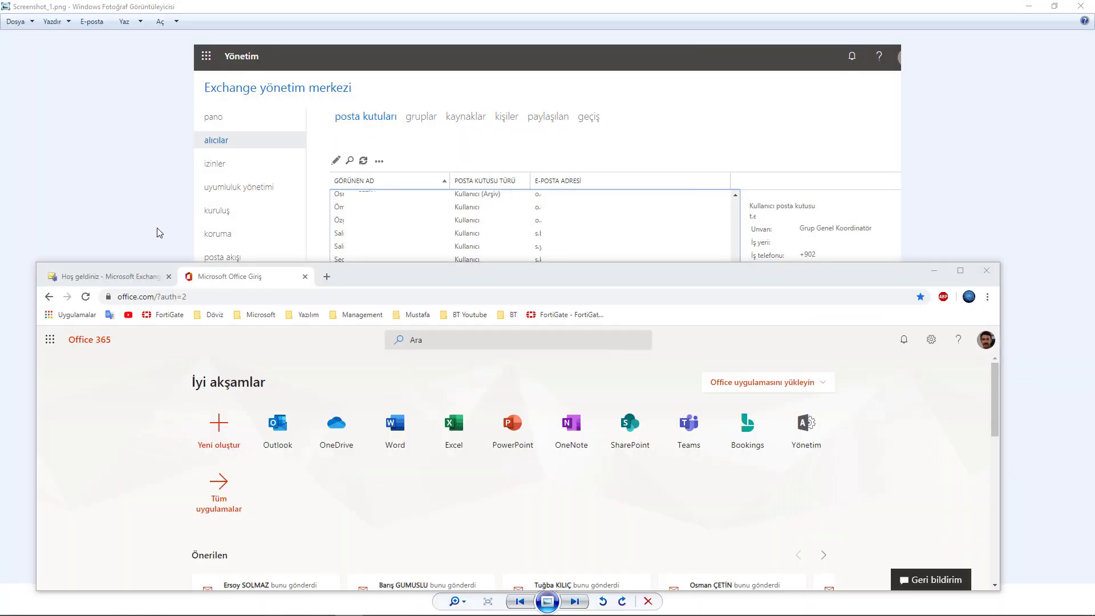
click(49, 342)
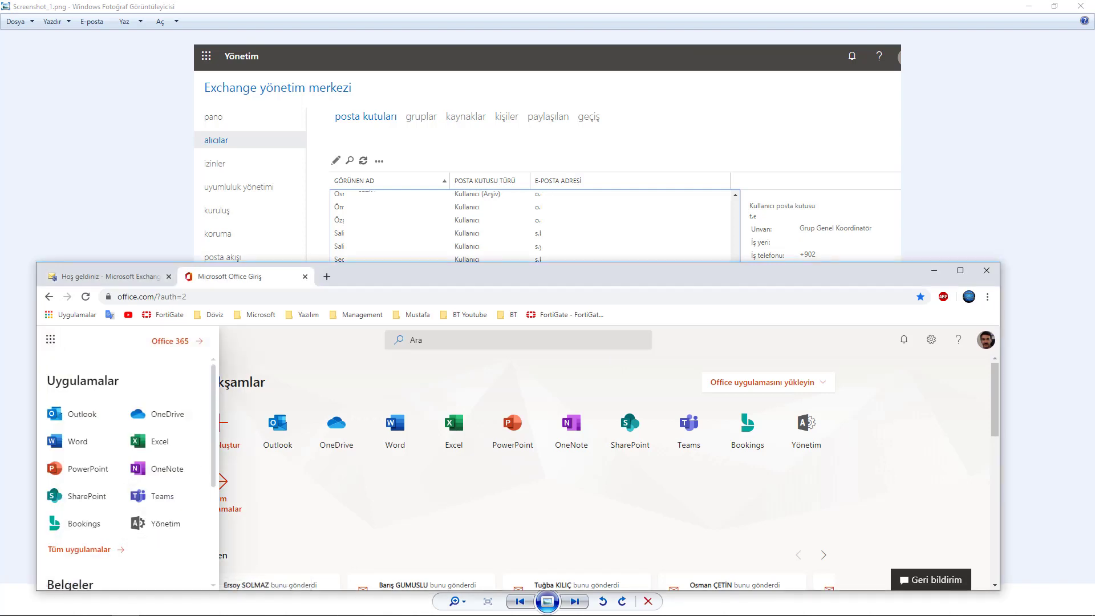
click(165, 523)
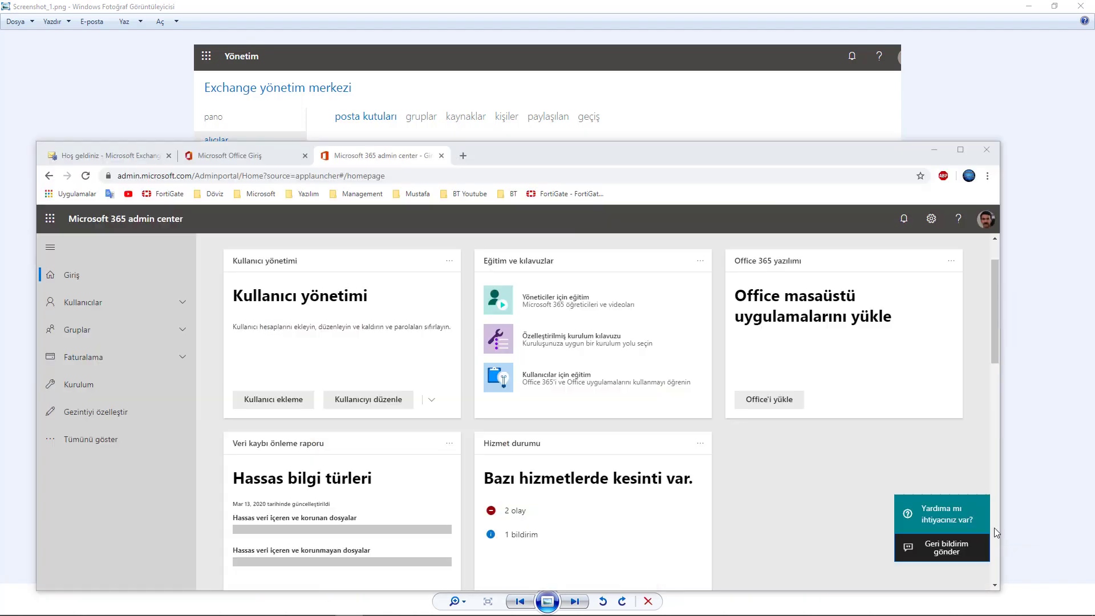
Show the full list of admin centers, open the Exchange admin center, and maximize the browser window
click(84, 439)
scroll(80, 460, down, 3)
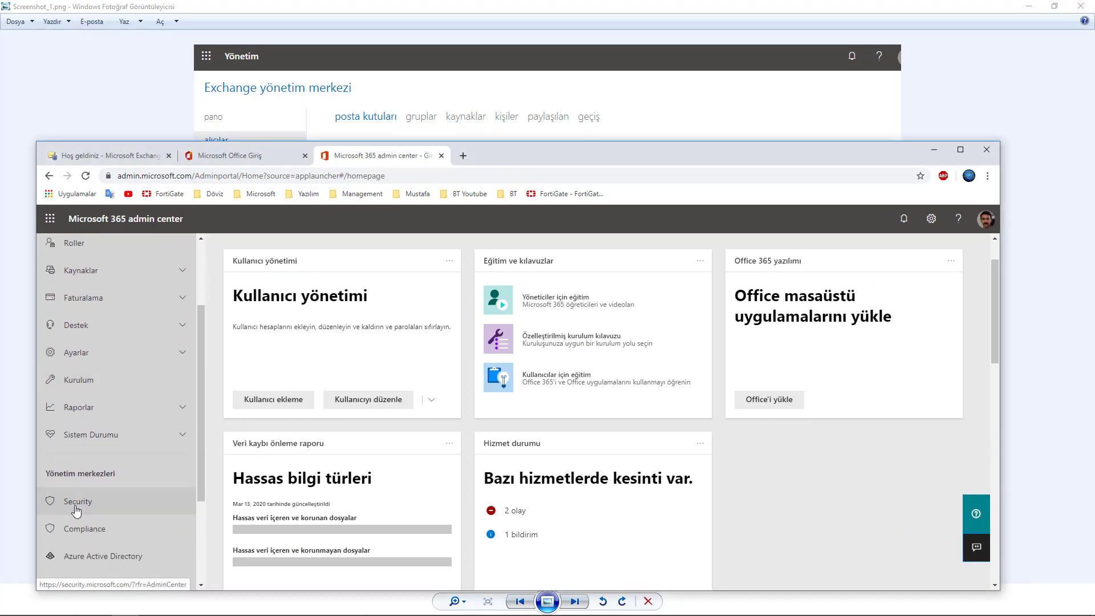
scroll(105, 422, down, 1)
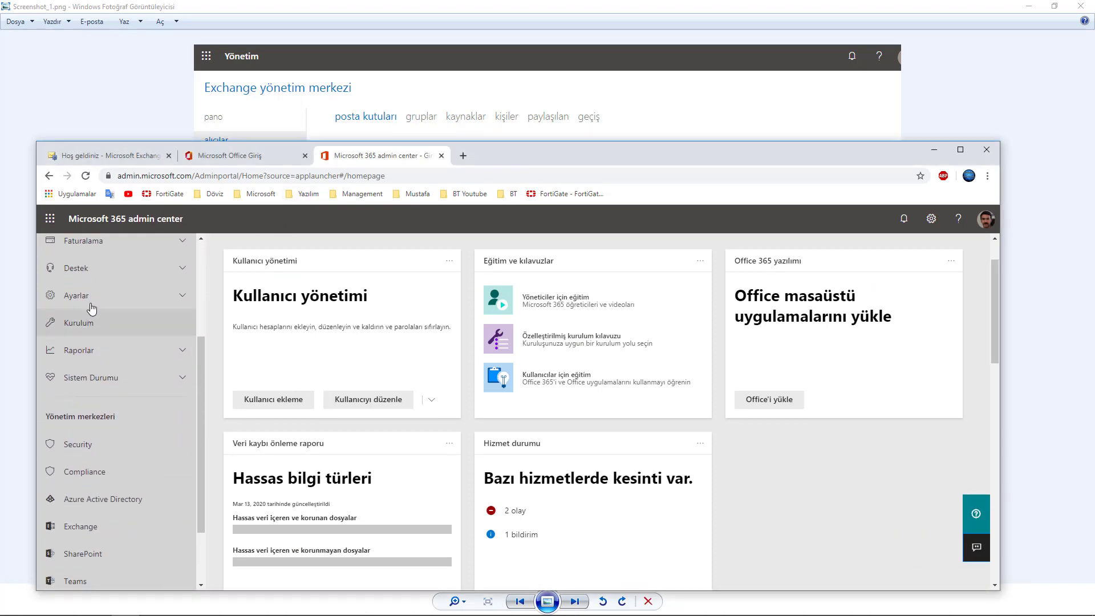
click(118, 300)
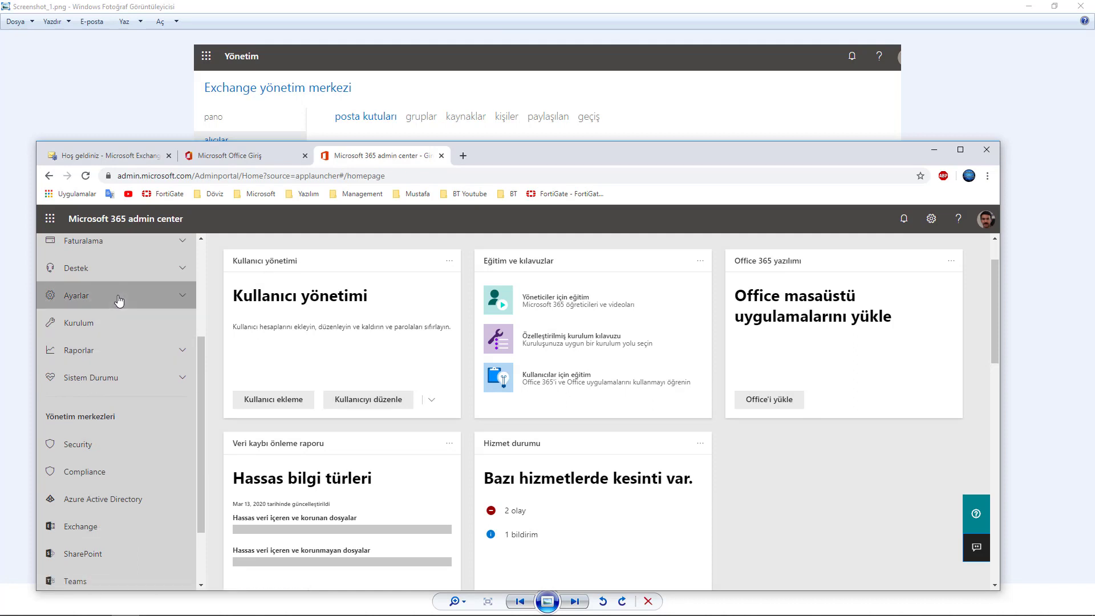
scroll(99, 422, down, 2)
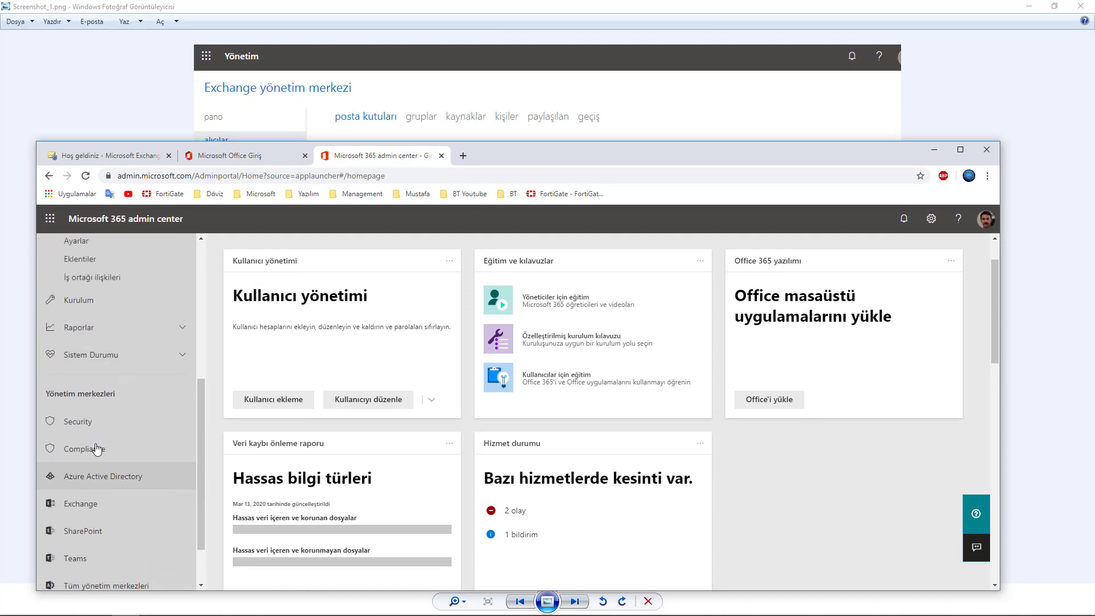
scroll(94, 445, down, 1)
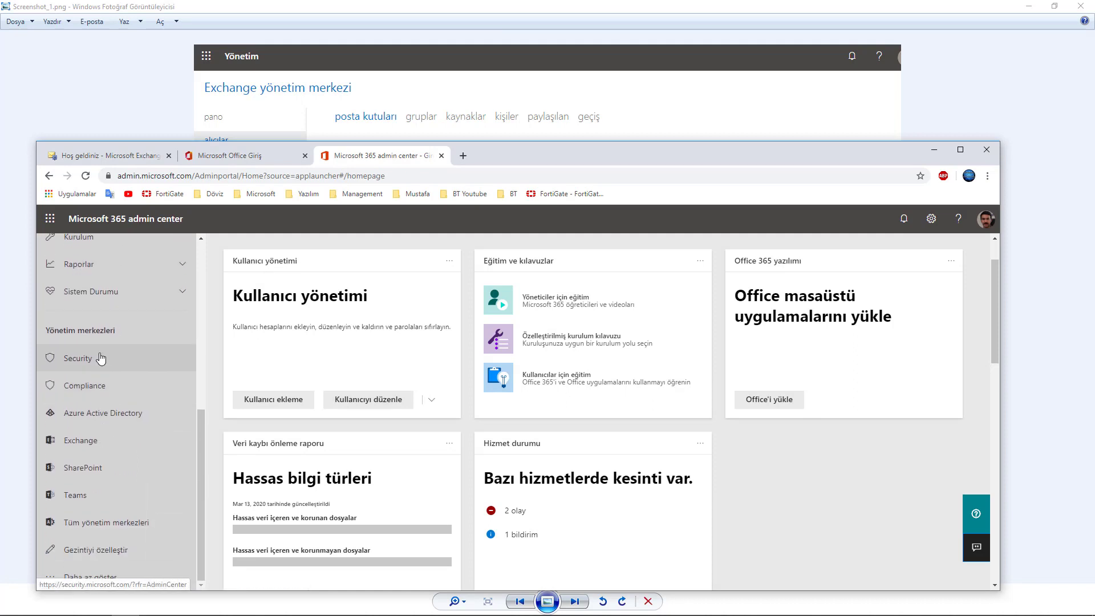
click(80, 448)
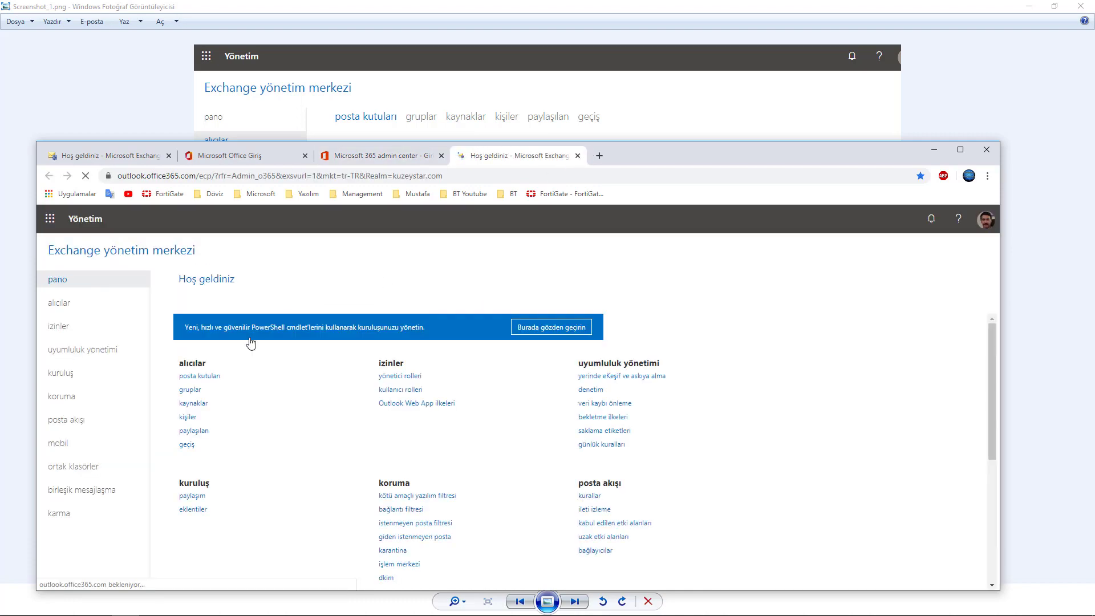
scroll(317, 396, down, 1)
double_click(701, 155)
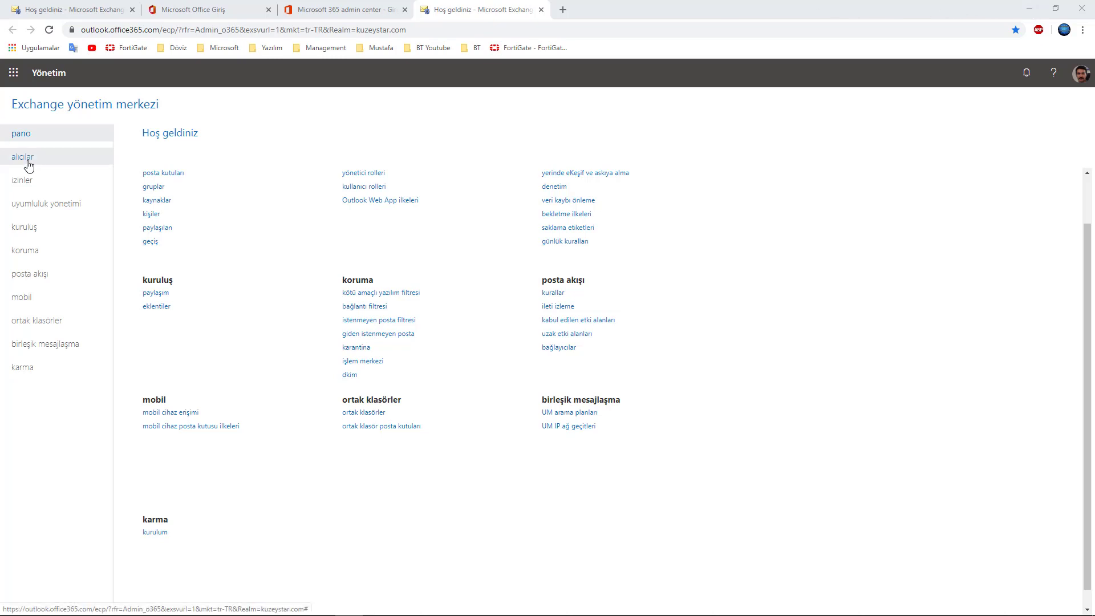
Return to the screenshot image, start a screen capture, and outline "Exchange yönetim merkezi", "alıcılar" and "posta kutuları" with red rectangles
click(1029, 8)
key(Print)
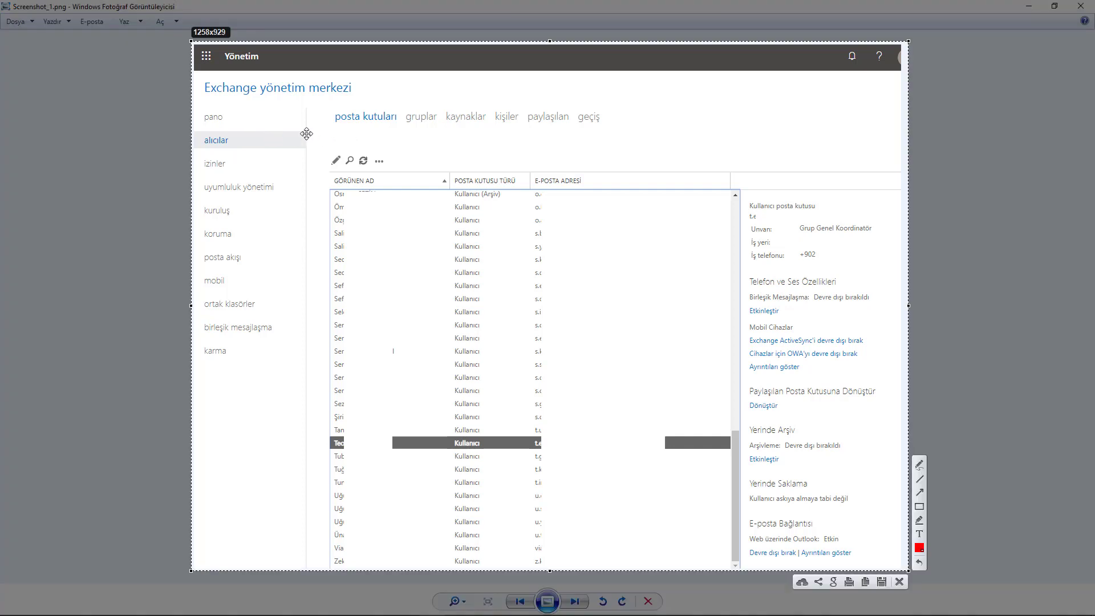
click(918, 505)
drag(201, 78, 360, 103)
mouse_move(196, 133)
mouse_down()
mouse_move(206, 147)
mouse_move(236, 149)
mouse_up()
drag(327, 108, 399, 127)
Outline the display name and e-mail address columns, the mailbox type heading, and the first row's name and "Kullanıcı (Arşiv)" type in red
drag(329, 187, 436, 564)
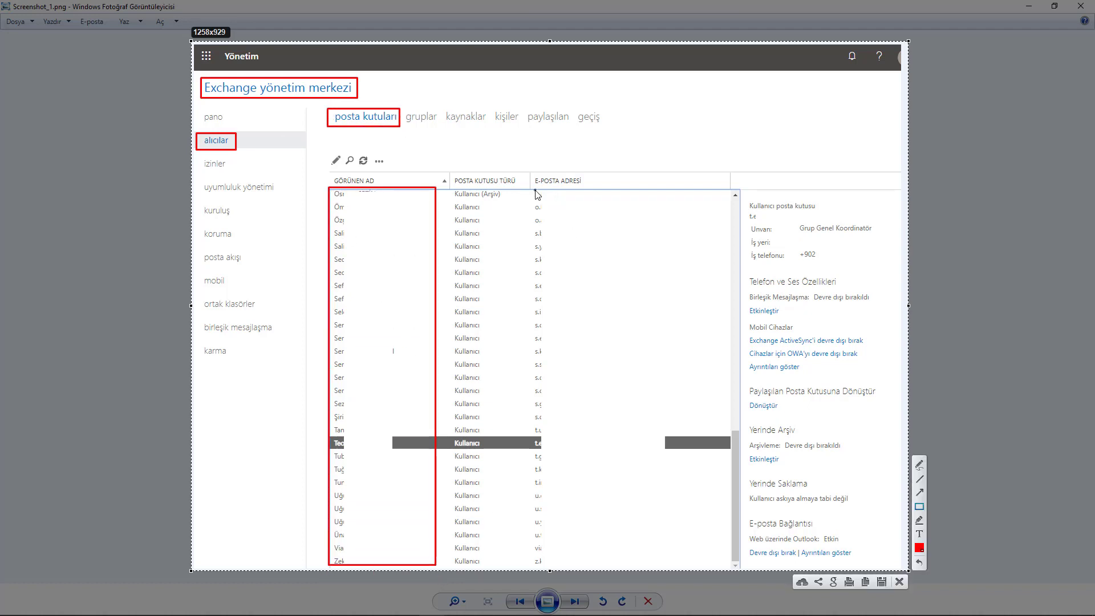
drag(533, 192, 685, 568)
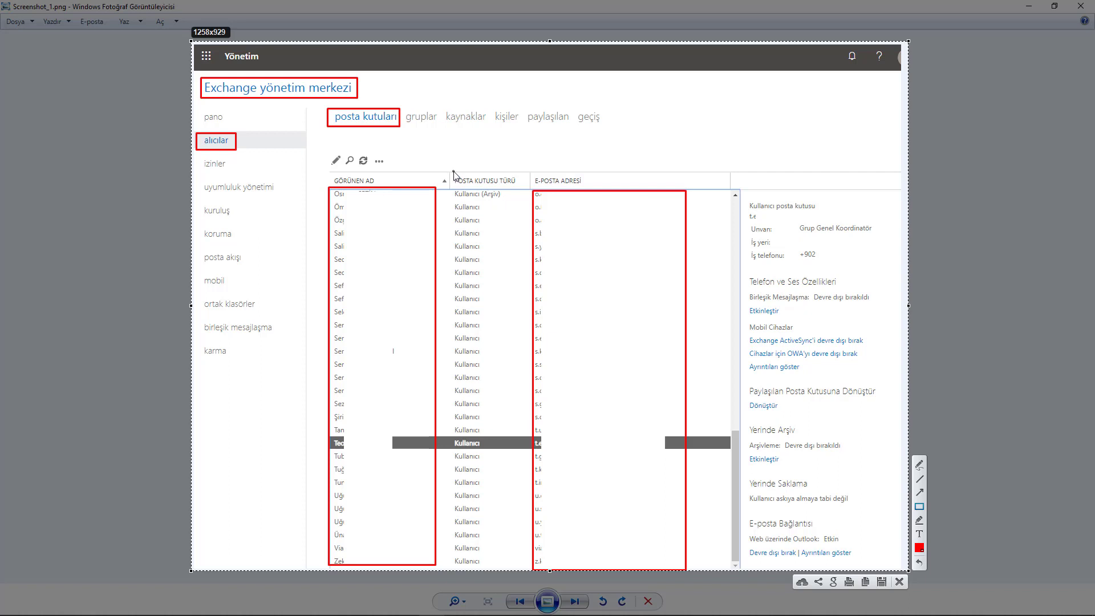
drag(453, 171, 521, 187)
drag(453, 198, 504, 197)
drag(334, 191, 394, 201)
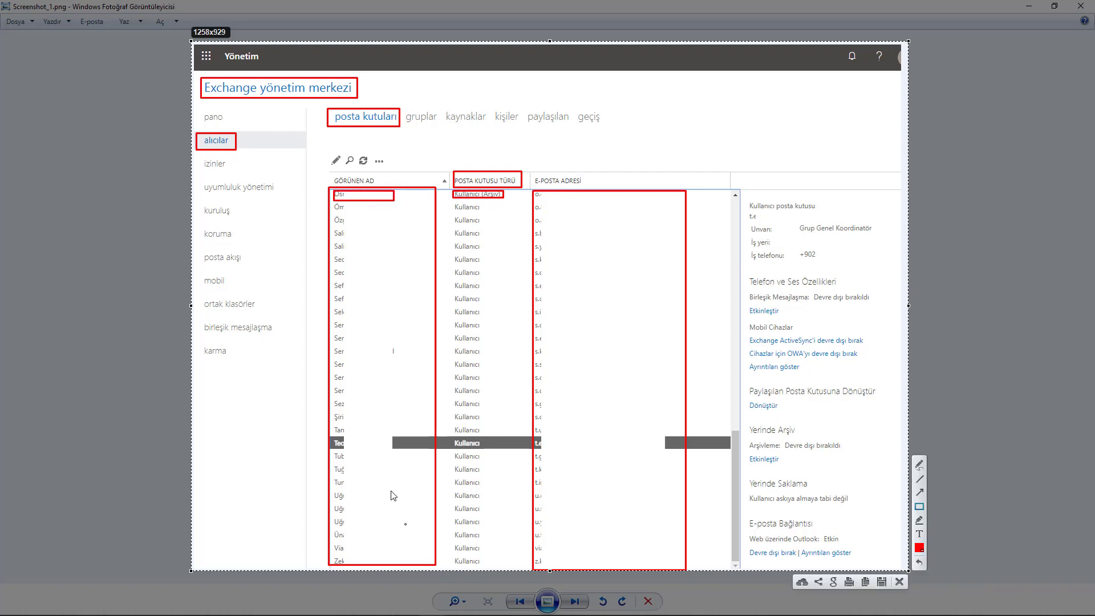
Outline the highlighted mailbox row's name and type and the Yerinde Arşiv "Etkinleştir" option in red, and close the capture
mouse_move(335, 436)
mouse_down()
mouse_move(353, 452)
mouse_move(497, 454)
mouse_up()
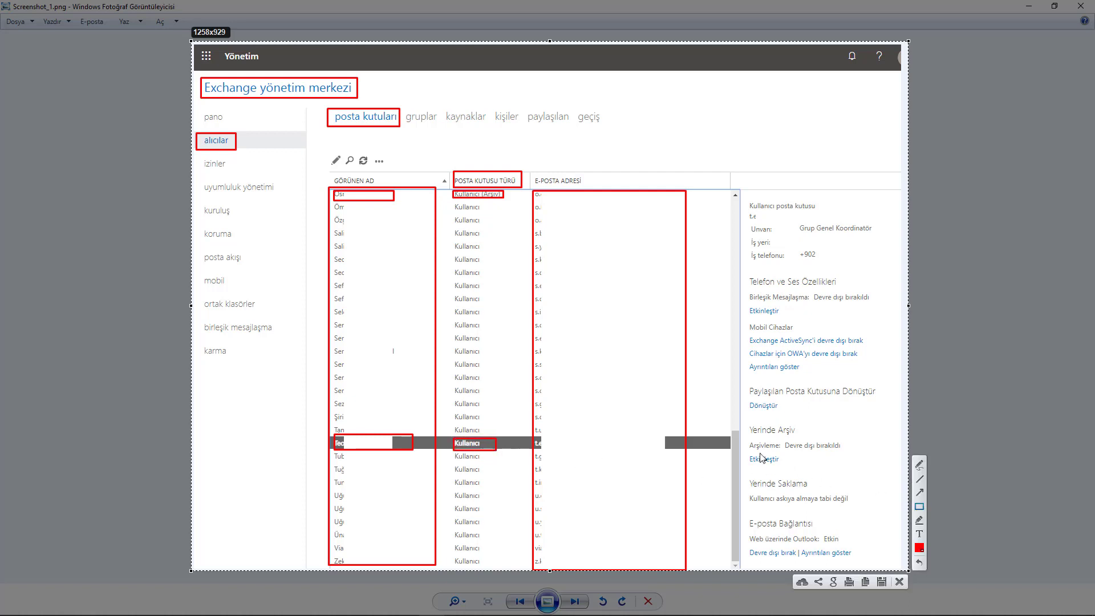
mouse_move(749, 423)
mouse_down()
mouse_move(885, 484)
mouse_move(879, 472)
mouse_move(821, 480)
mouse_move(784, 464)
mouse_up()
click(919, 492)
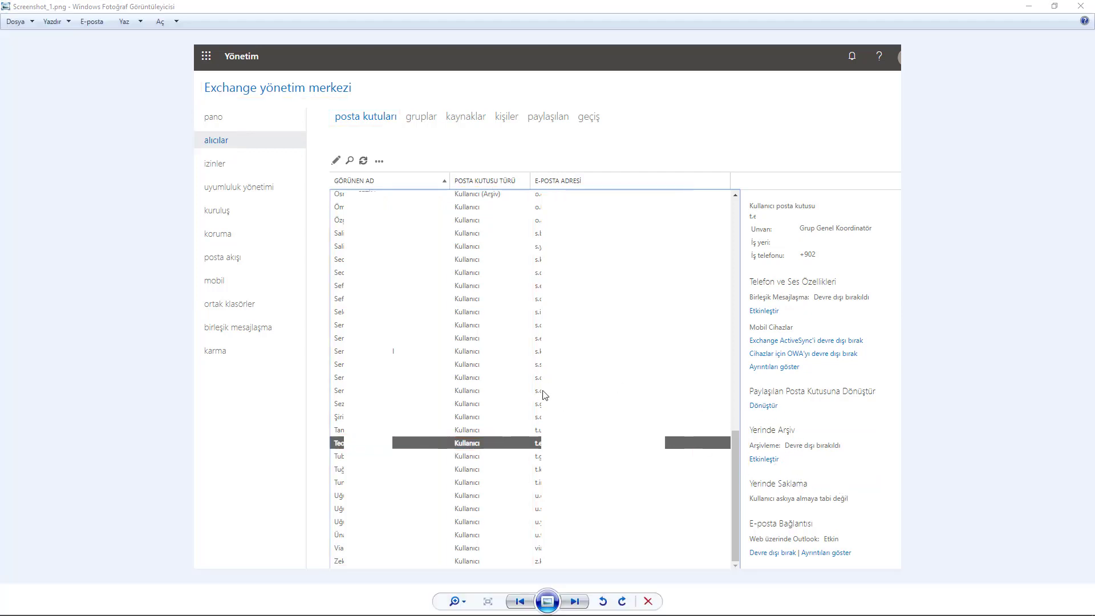
key(Escape)
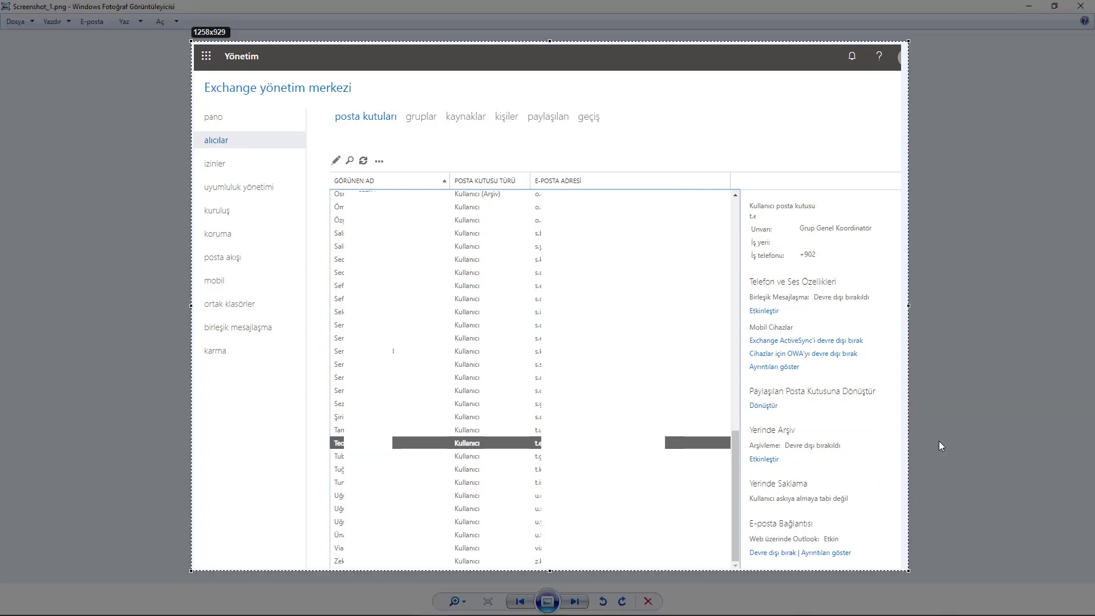
Start a new capture, outline the mailbox details pane and its Yerinde Arşiv section in red, and copy the capture
key(Print)
click(919, 506)
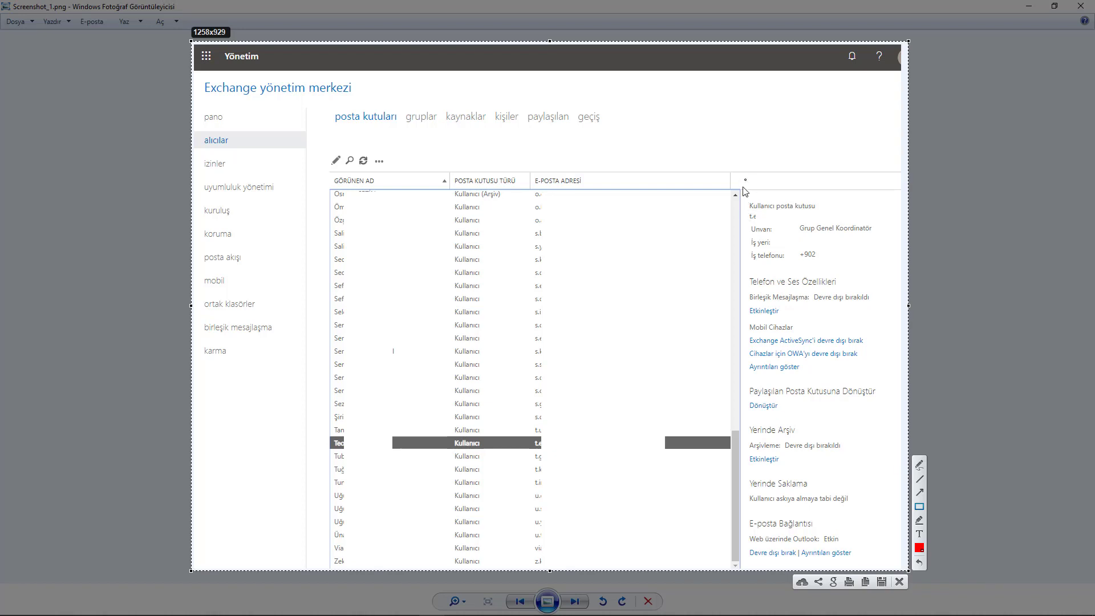
drag(742, 192, 898, 566)
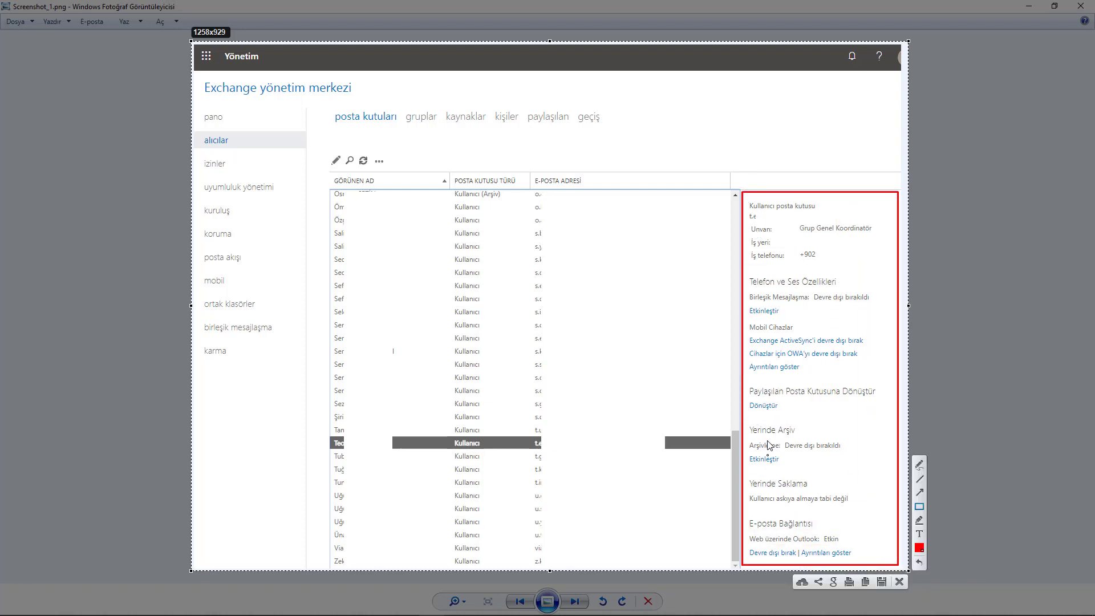
mouse_move(746, 422)
mouse_down()
mouse_move(865, 482)
mouse_move(780, 461)
mouse_up()
key(ctrl+c)
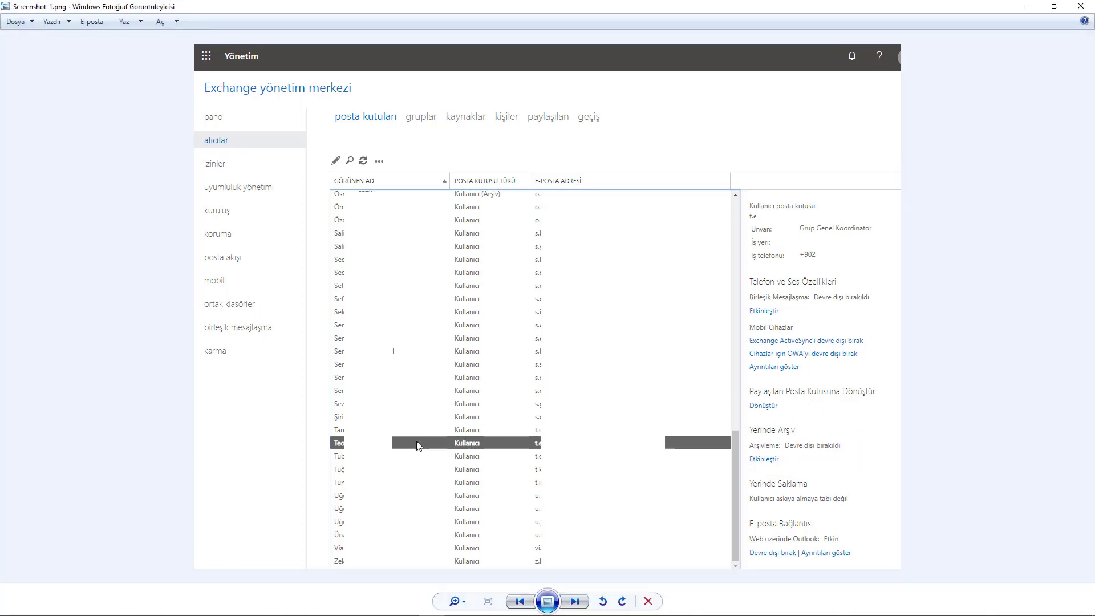
Advance to the mailbox editing image, start a capture, and outline the selected mailbox row, the dialog's name heading and the Yerinde Arşiv section in red
key(Right)
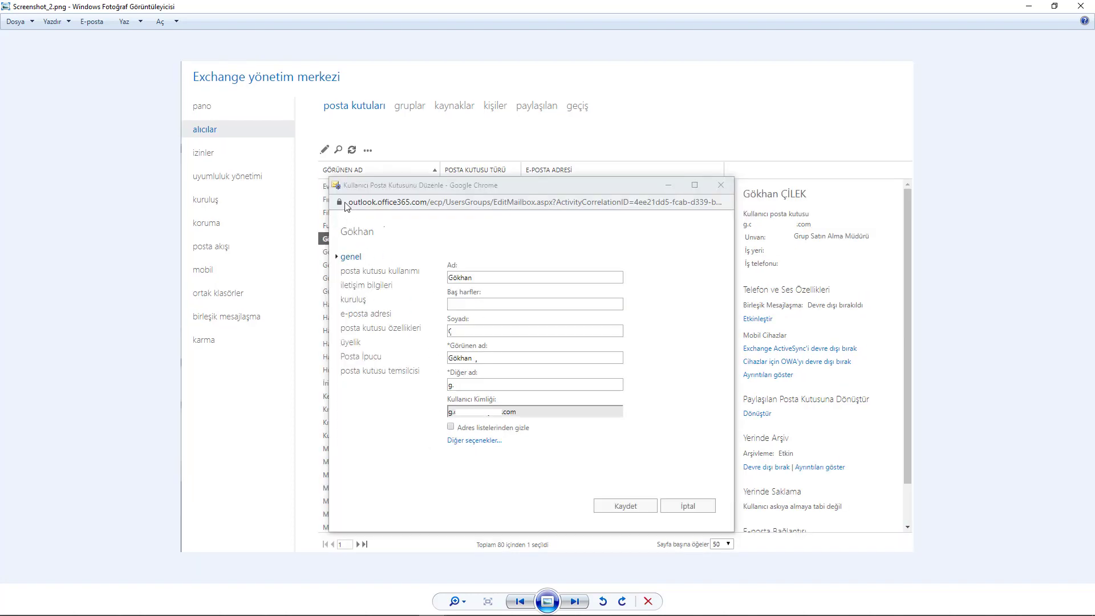
key(Print)
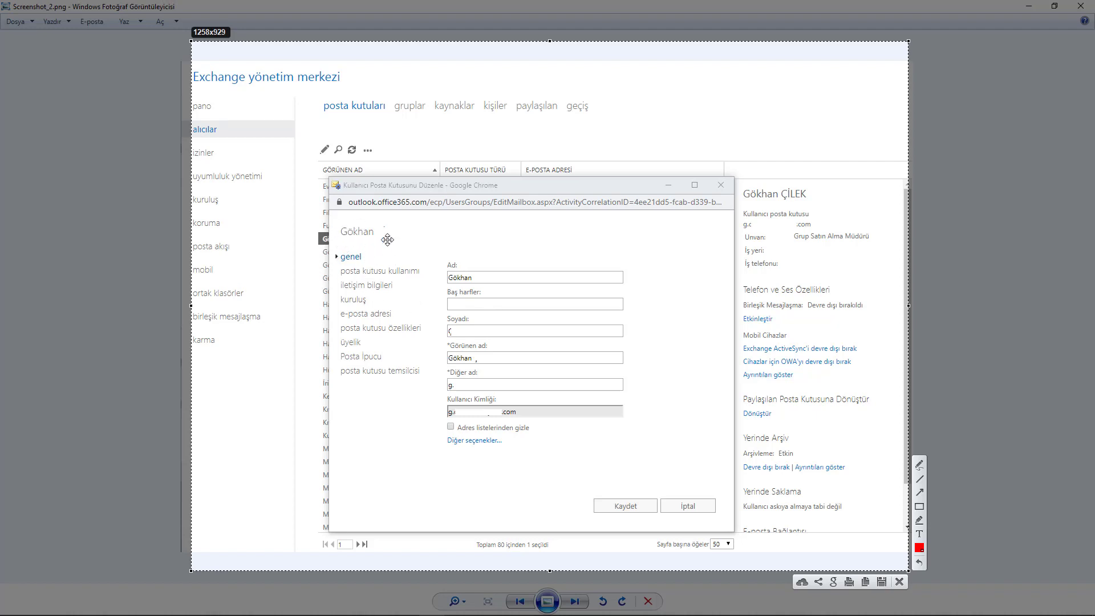
key(Escape)
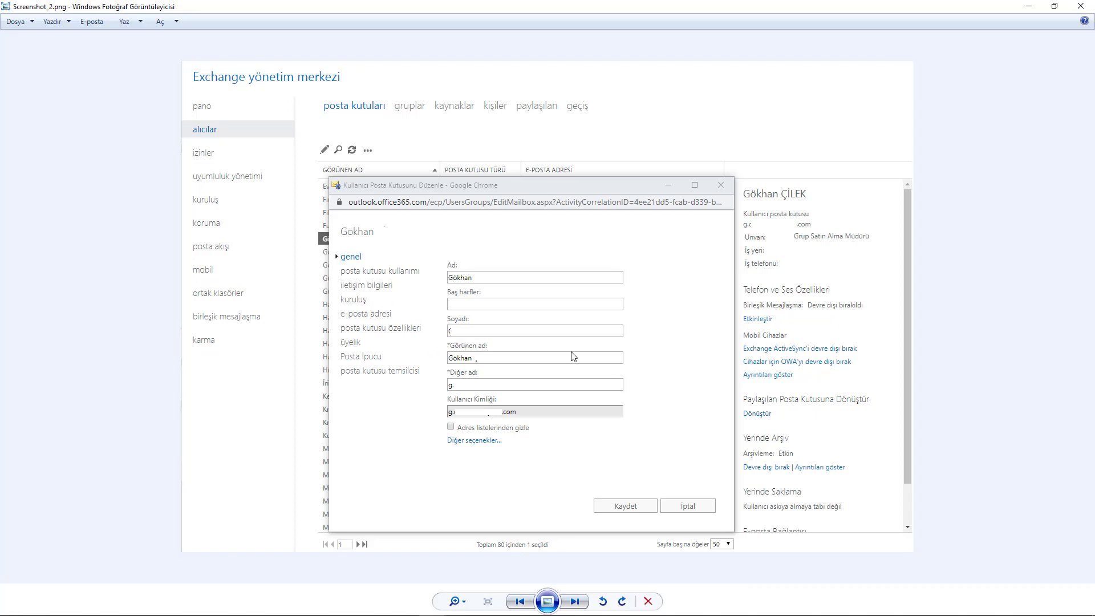
key(Print)
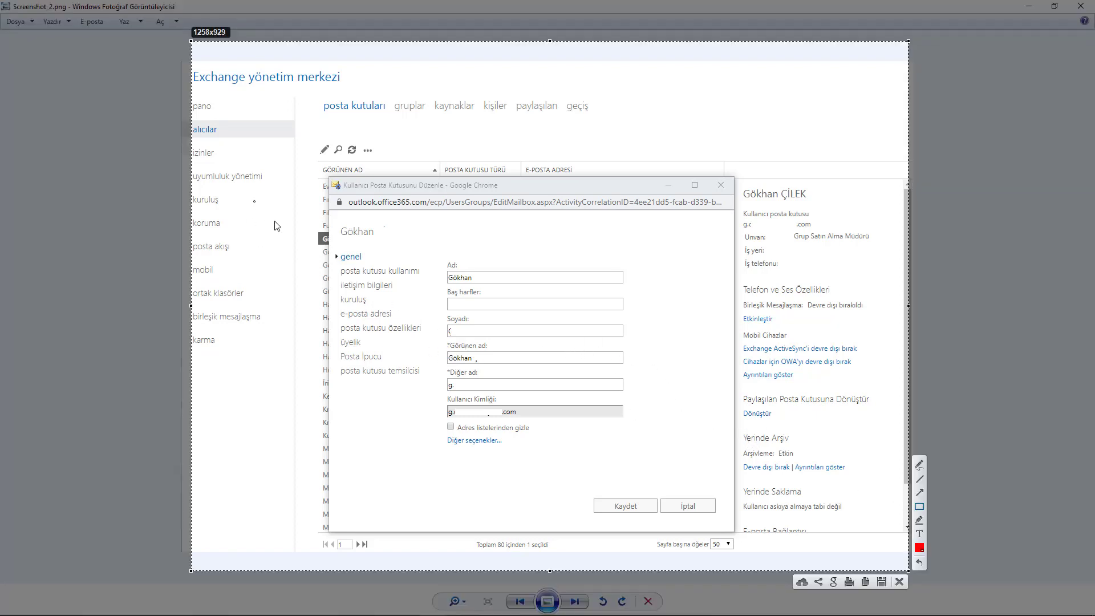
mouse_move(313, 233)
mouse_down()
mouse_move(404, 255)
mouse_move(396, 241)
mouse_up()
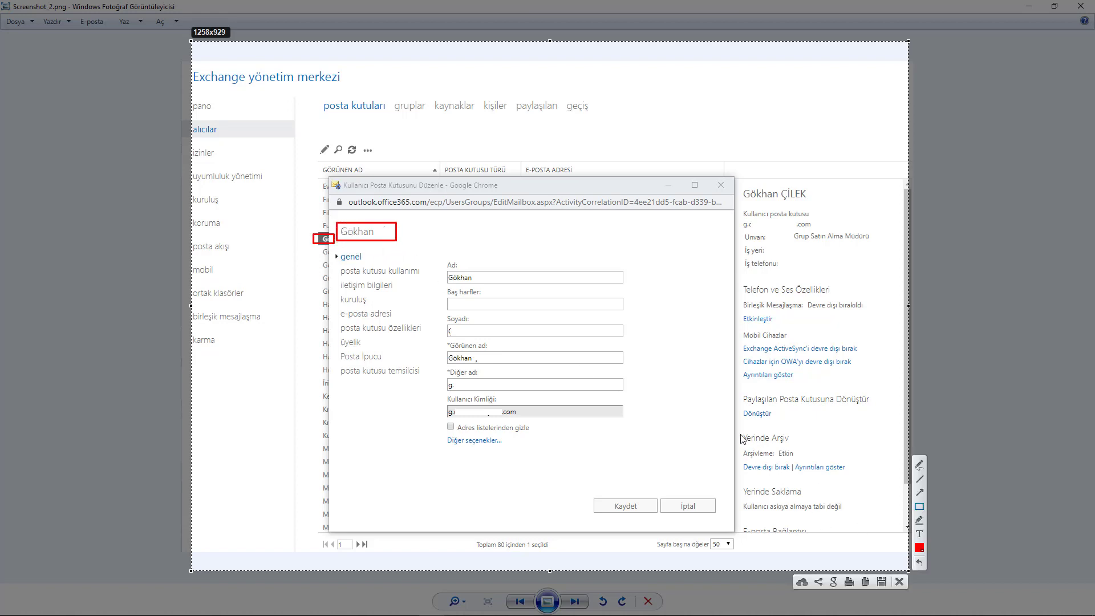
mouse_move(739, 431)
mouse_down()
mouse_move(849, 544)
mouse_move(853, 479)
mouse_move(801, 450)
mouse_up()
Add red arrows to the "Arşivleme: Etkin" status and "genel", outline the general information fields in red, and copy the capture
click(917, 493)
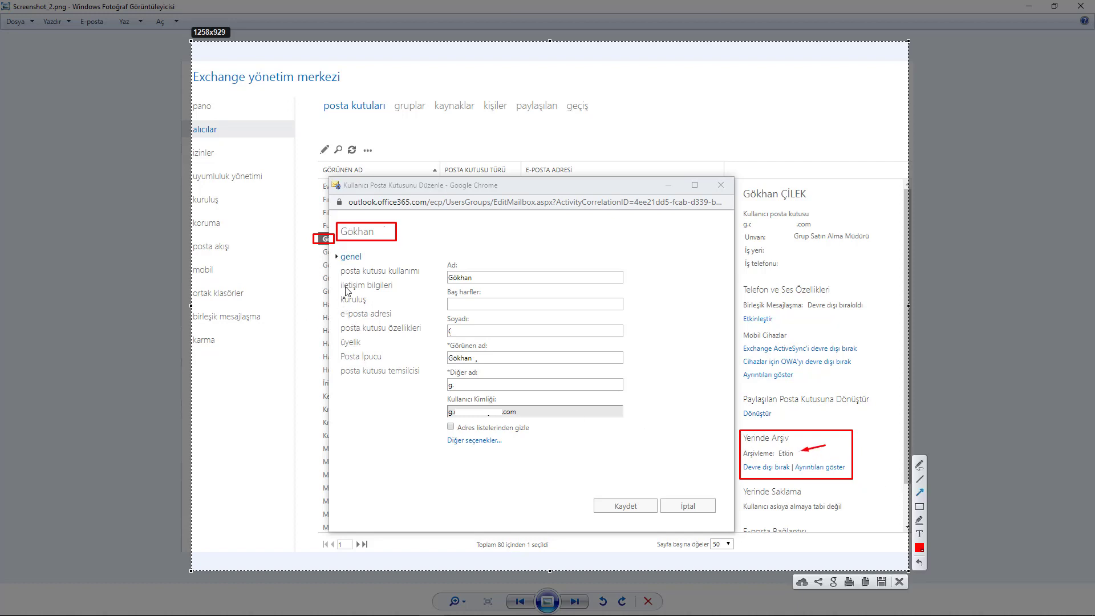
drag(328, 247, 362, 257)
key(ctrl+z)
click(919, 506)
drag(428, 250, 666, 468)
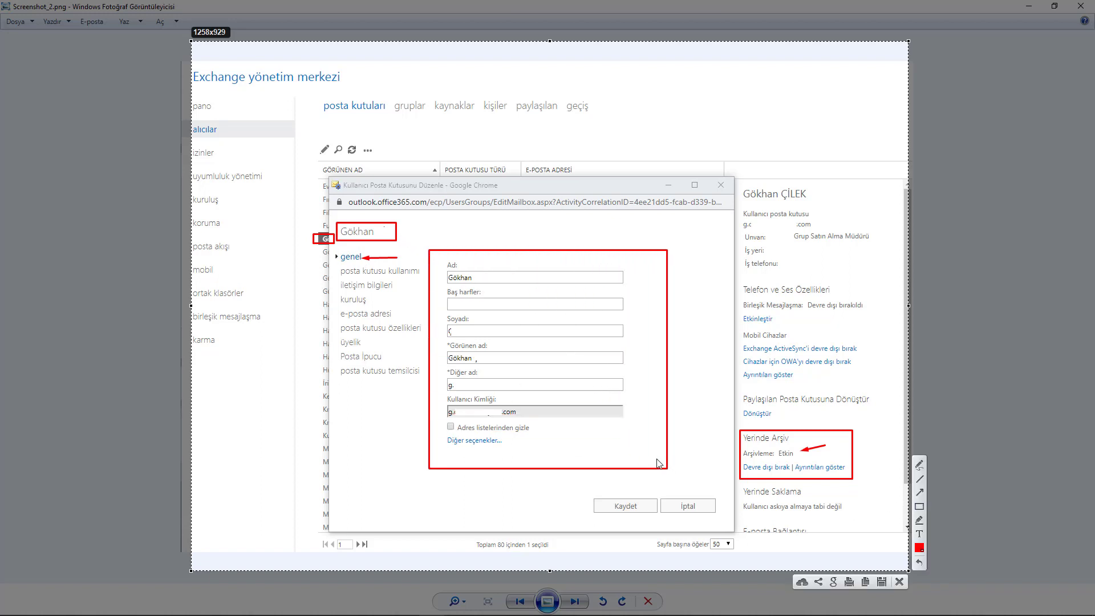
key(ctrl+c)
Advance to the "posta kutusu kullanımı" image and start a capture with its area enlarged to 1380x945
key(Right)
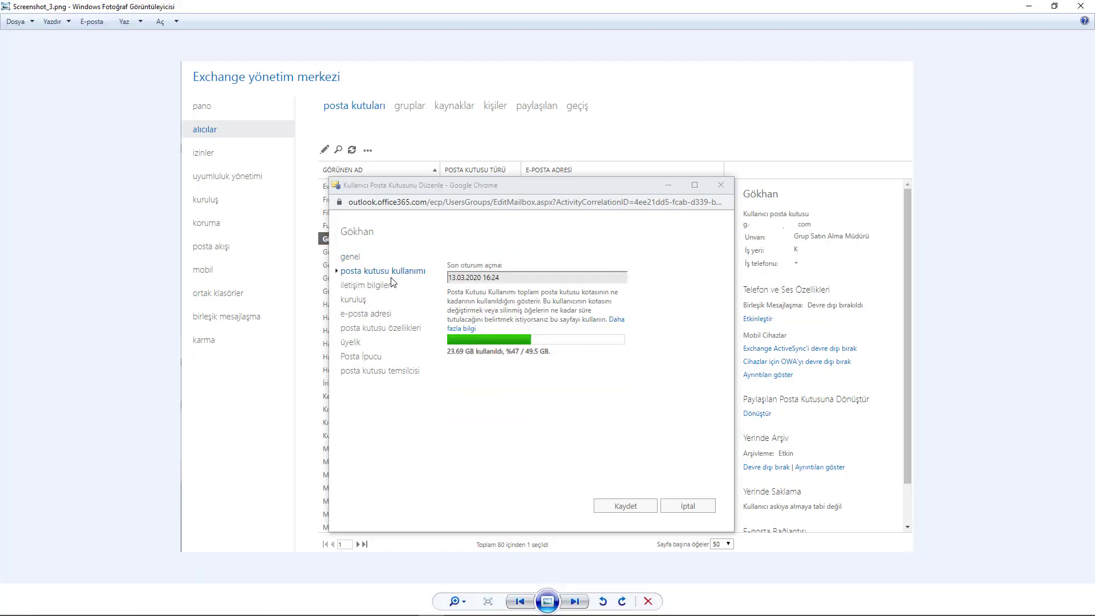
key(Print)
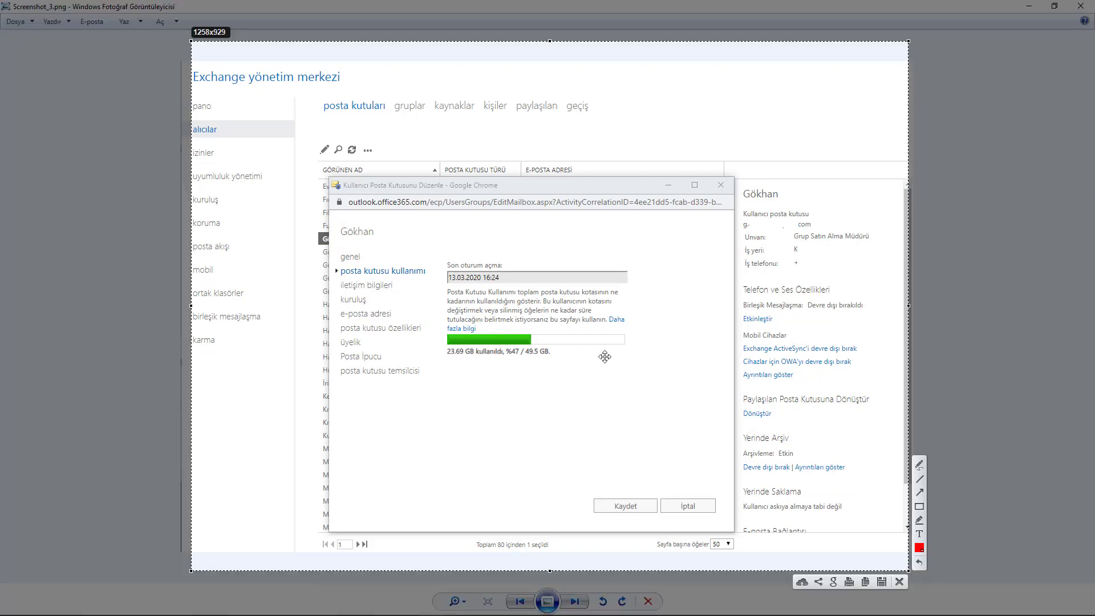
drag(151, 45, 146, 34)
drag(908, 570, 932, 573)
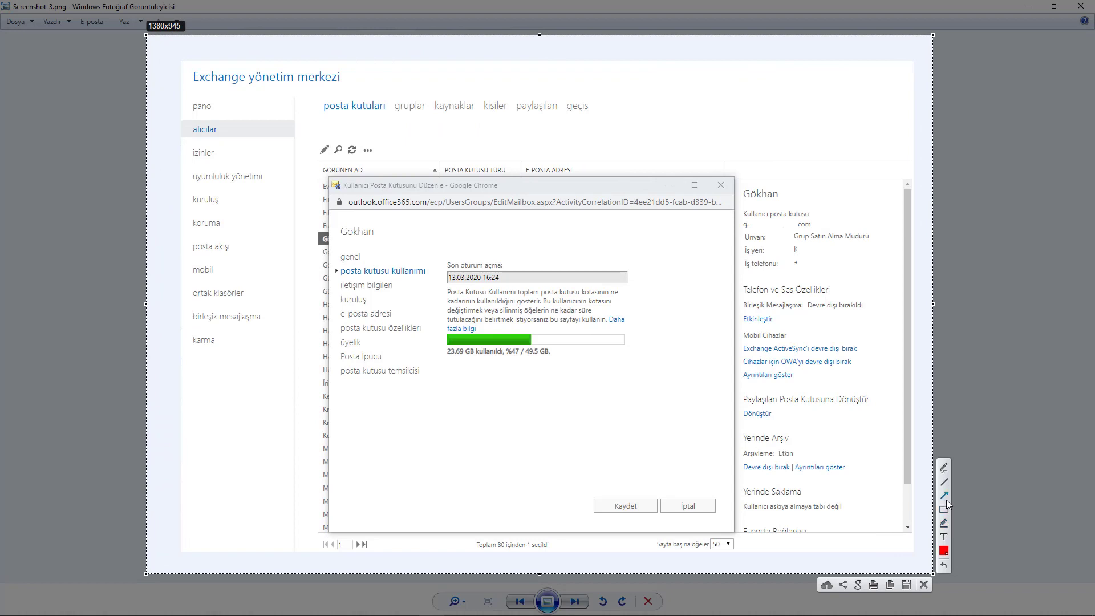
Draw red arrows to "alıcılar", "posta kutuları", the selected mailbox row, the dialog's name heading and "posta kutusu kullanımı"
drag(247, 125, 223, 129)
drag(357, 132, 358, 112)
drag(297, 238, 314, 237)
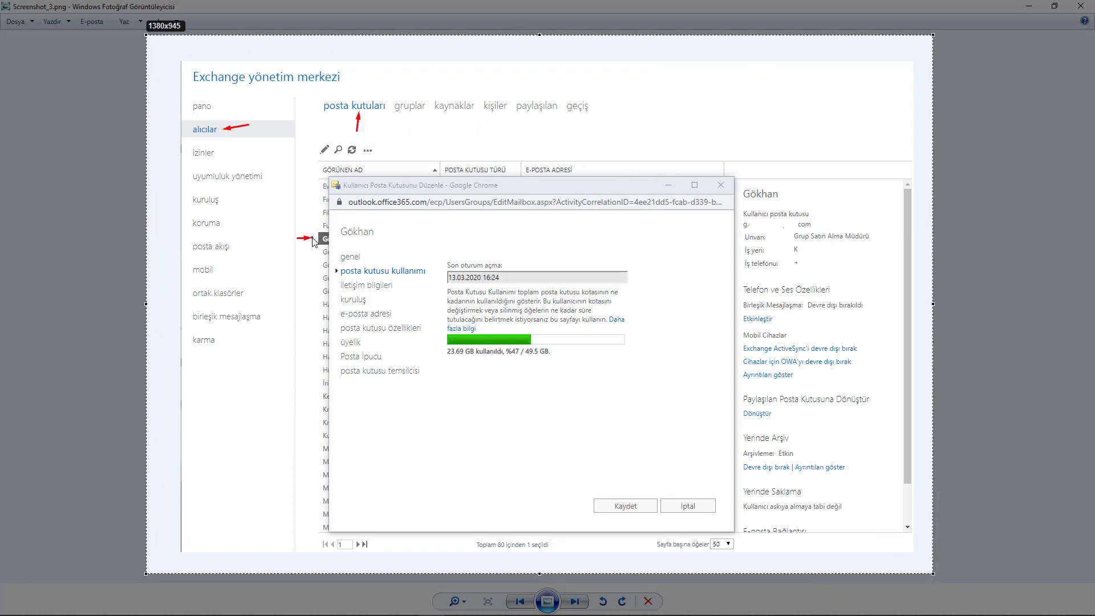
drag(402, 229, 374, 233)
drag(445, 260, 425, 272)
Outline the mailbox usage bar and the Yerinde Arşiv status with its links in red, and copy the capture
click(944, 509)
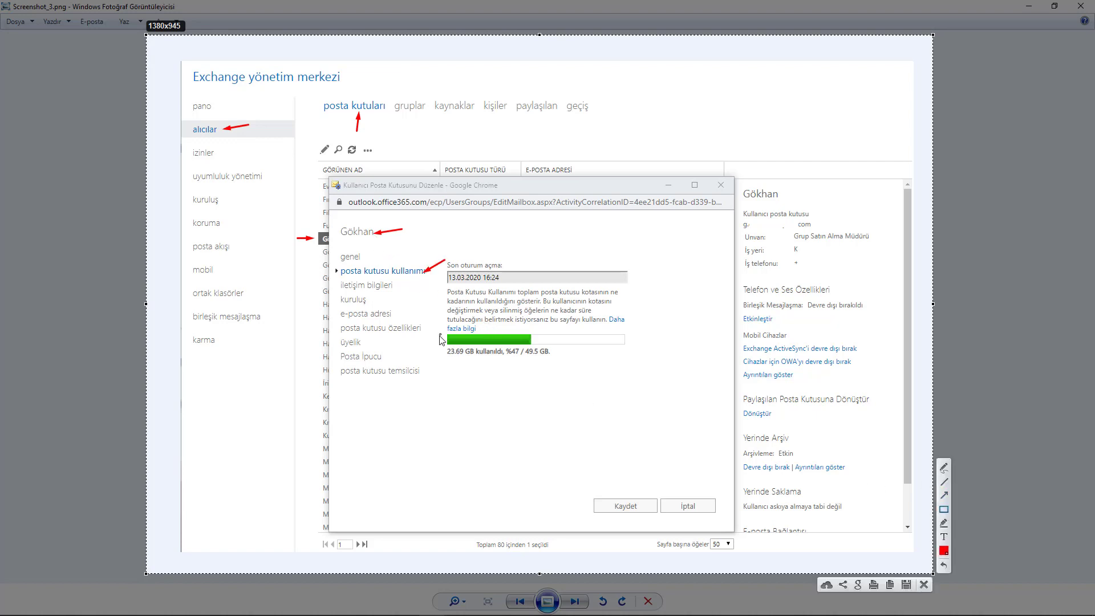
drag(439, 332, 660, 373)
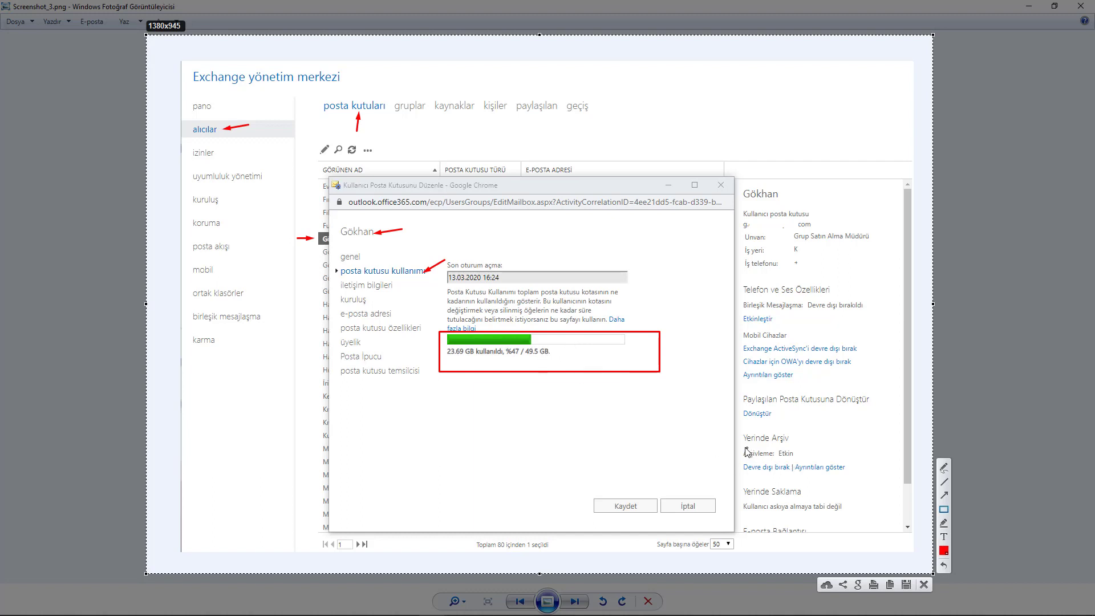
drag(741, 446, 862, 472)
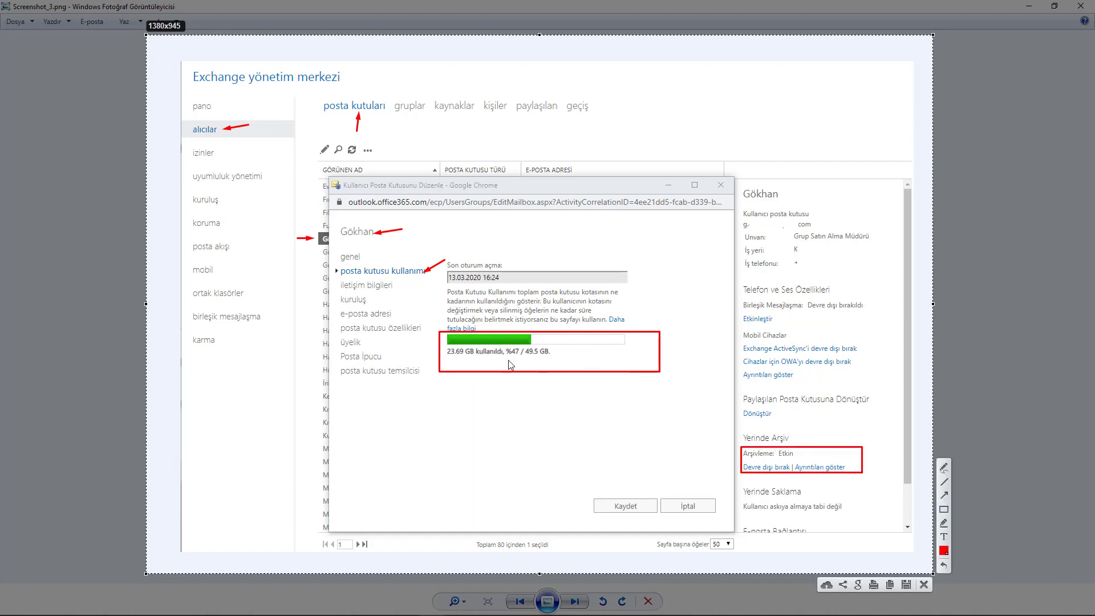
key(ctrl+c)
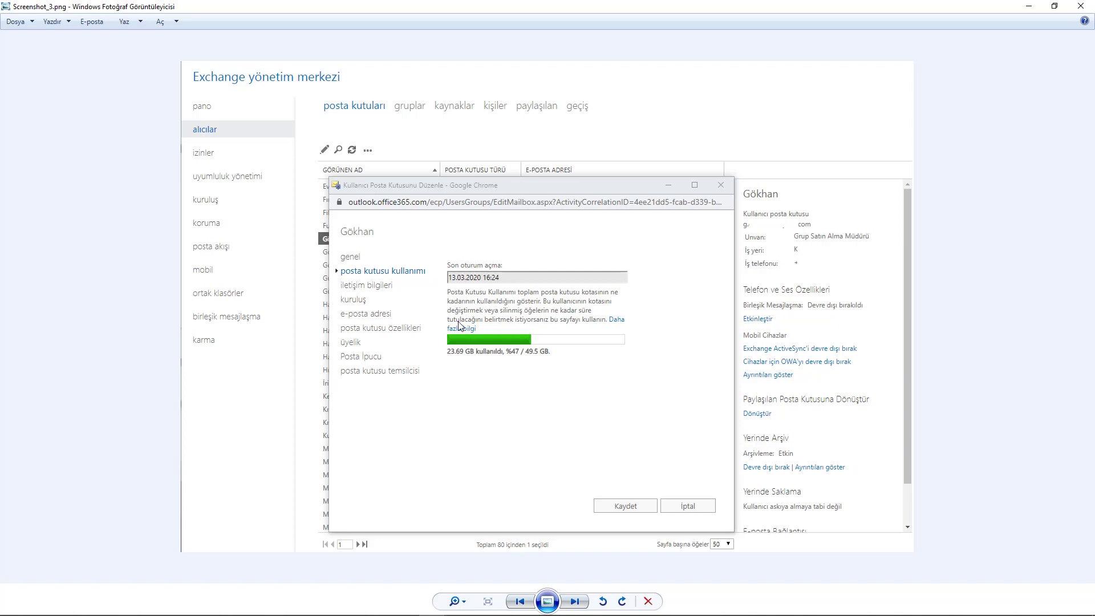
Advance to the "posta kutusu özellikleri" image, capture it at 1380x955, add red arrows to the Arşivleme section and Bekletme ilkesi, and copy the capture
key(Right)
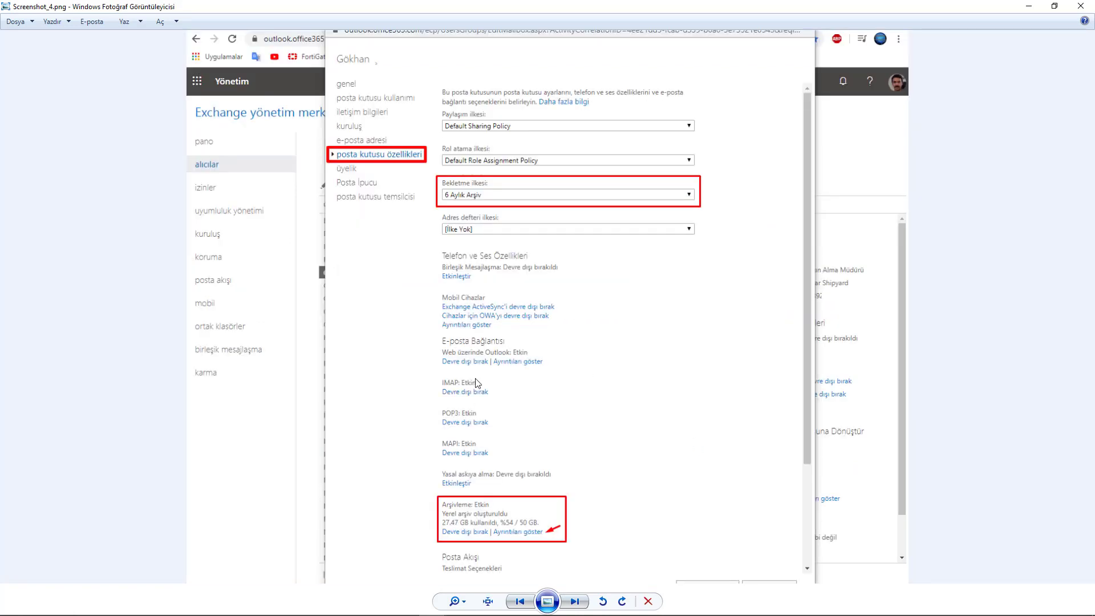
key(Print)
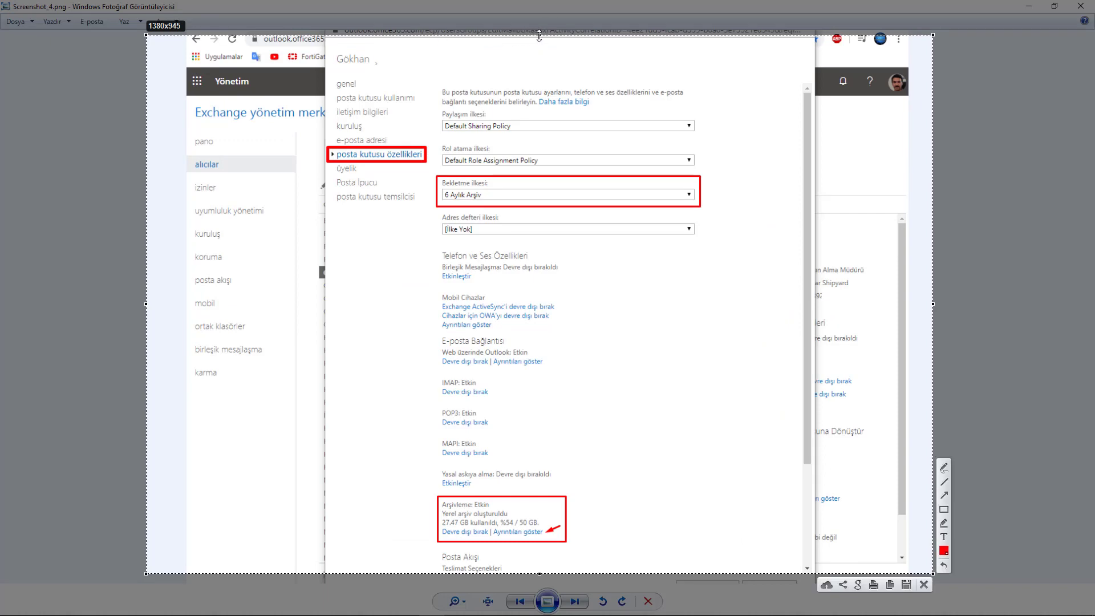
drag(539, 34, 539, 28)
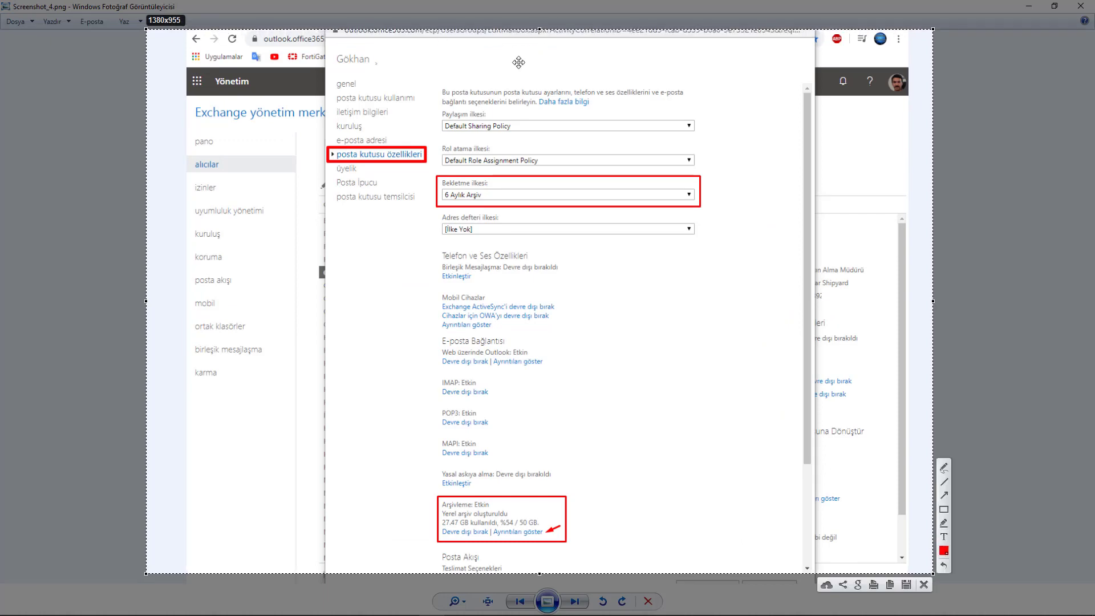
click(944, 496)
mouse_move(407, 557)
mouse_down()
mouse_move(462, 525)
mouse_move(445, 537)
mouse_up()
drag(862, 470, 837, 490)
key(ctrl+z)
drag(744, 189, 702, 195)
key(ctrl+c)
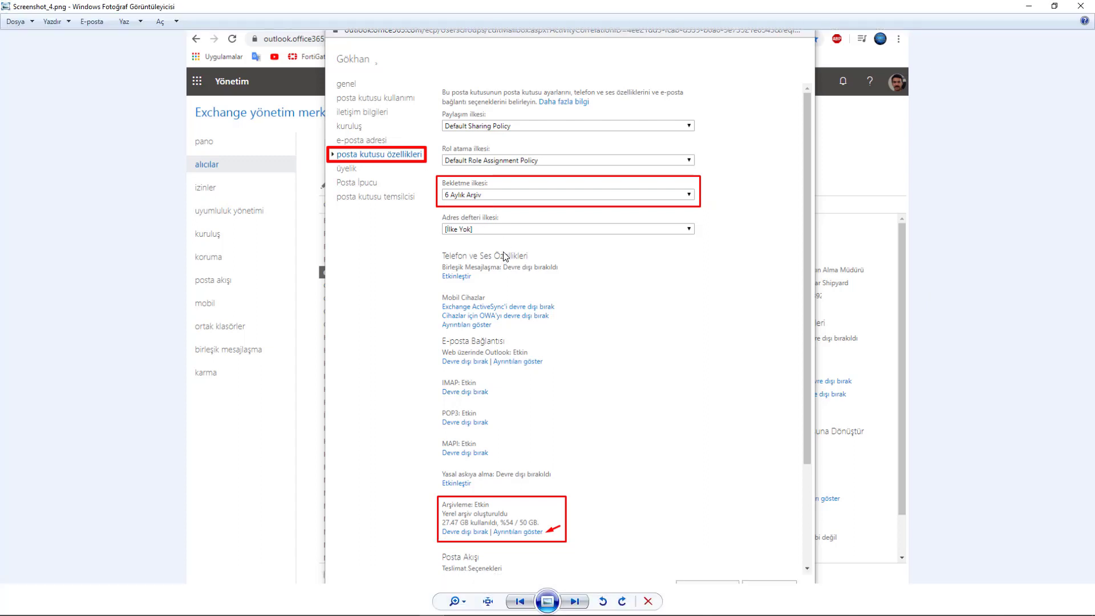
Capture the next image, mark Arşivleme's "Etkinleştir" with an arrow and box, outline "posta kutusu özellikleri" and Bekletme ilkesi, and close the capture
key(Right)
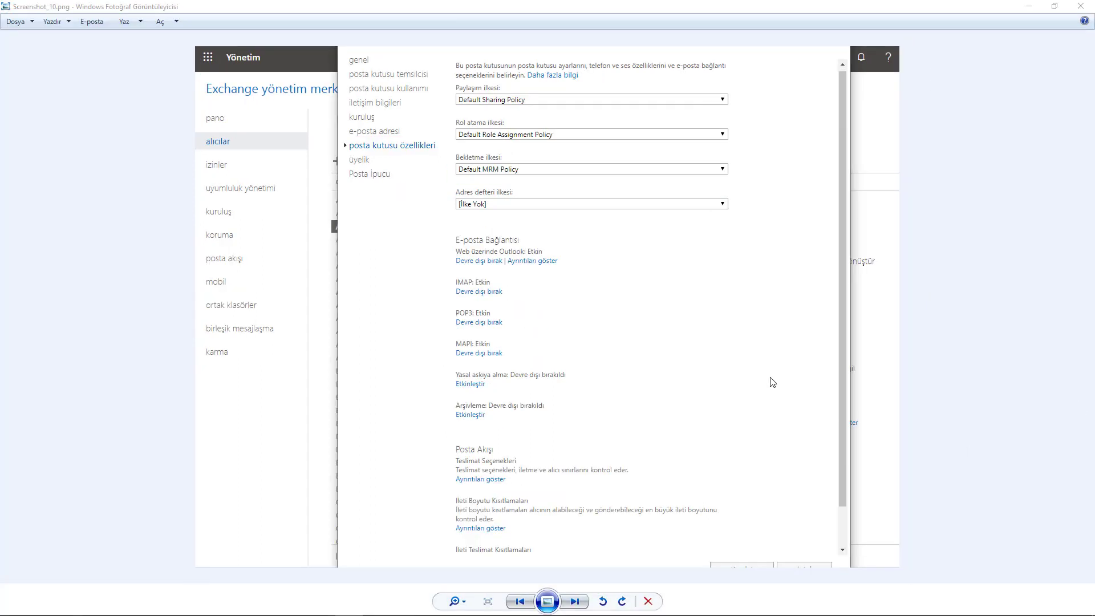
key(Print)
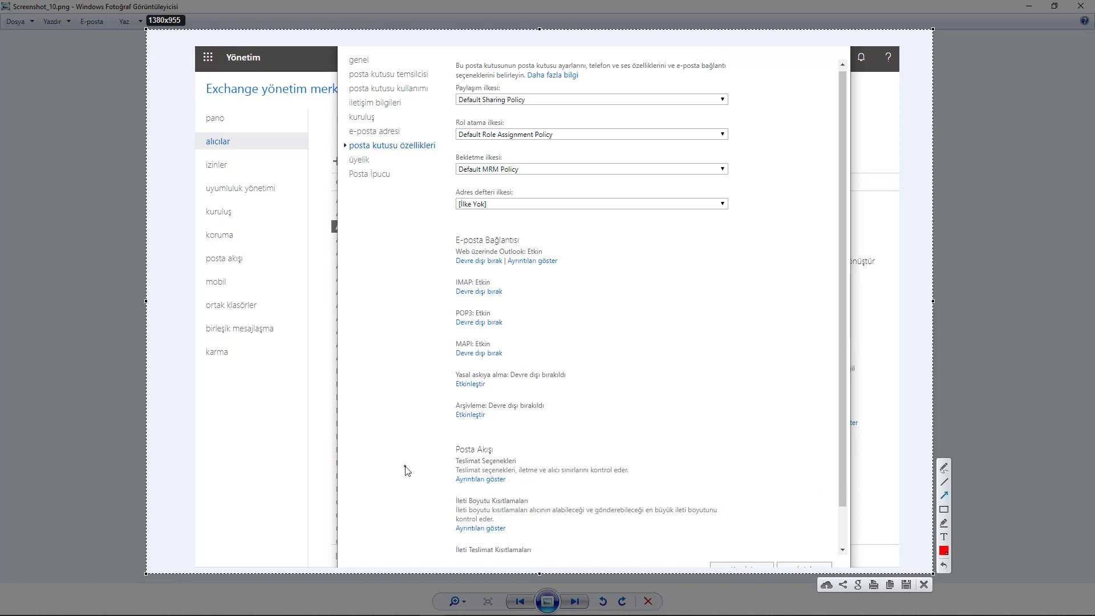
drag(434, 432, 455, 420)
click(943, 508)
mouse_move(407, 391)
mouse_down()
mouse_move(530, 435)
mouse_move(600, 438)
mouse_up()
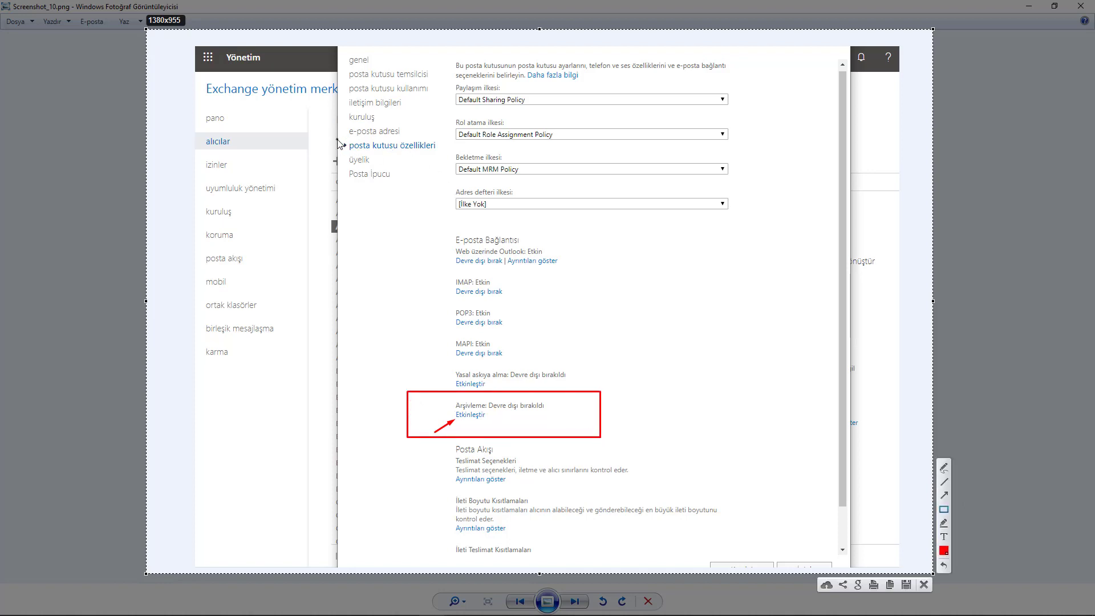
mouse_move(339, 138)
mouse_down()
mouse_move(674, 188)
mouse_move(736, 181)
mouse_up()
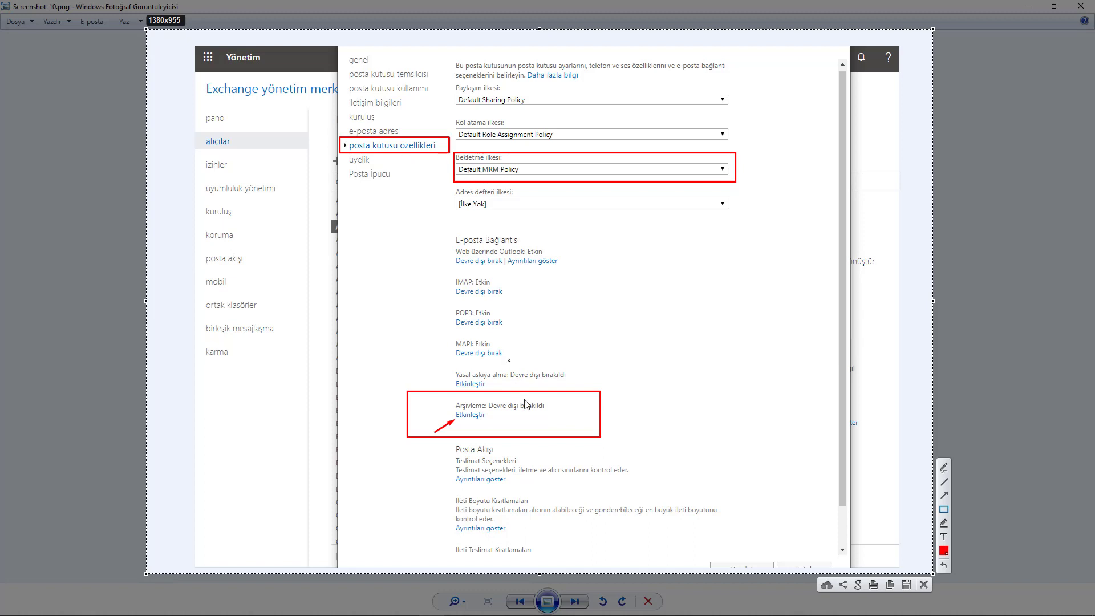
key(Escape)
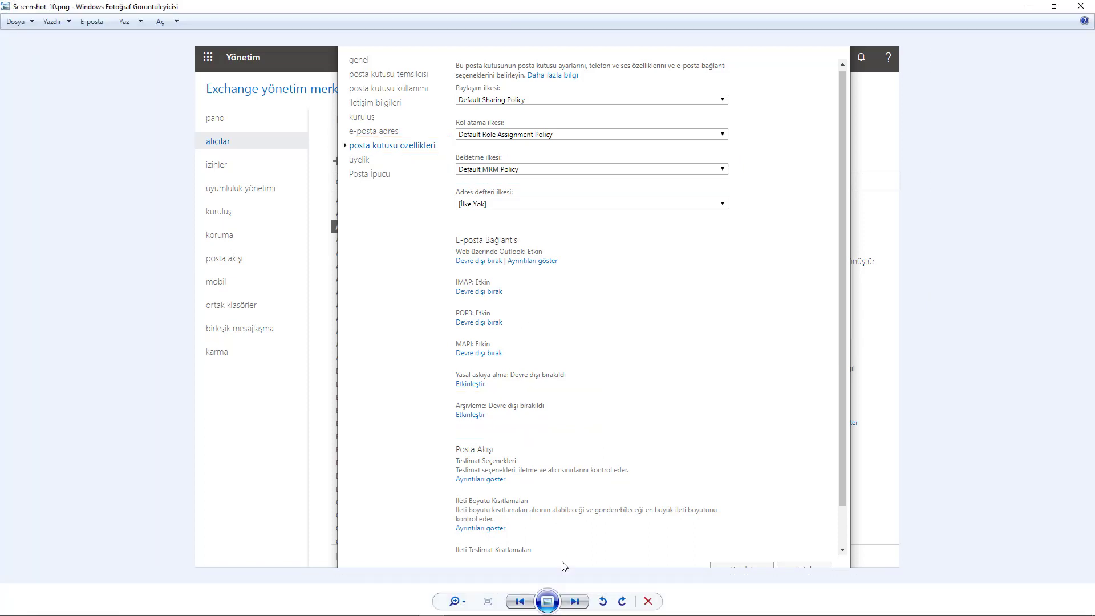
Skip ahead to the Bekletme ilkesi options image, capture it, draw red arrows to each policy below "[İlke Yok]", and copy the capture
key(Right)
key(Right)
key(Right)
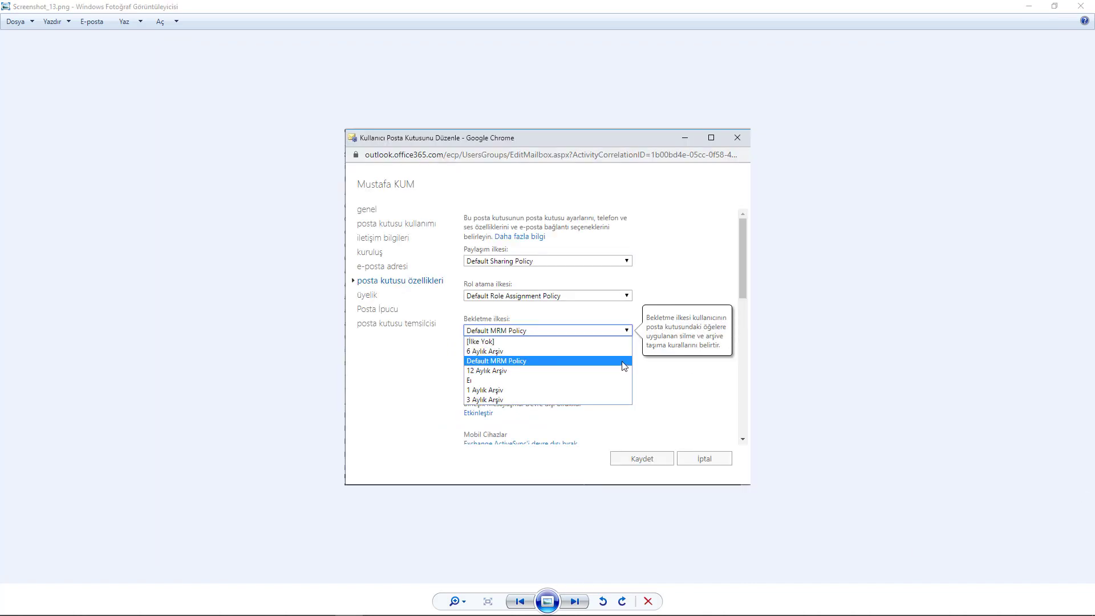
key(Print)
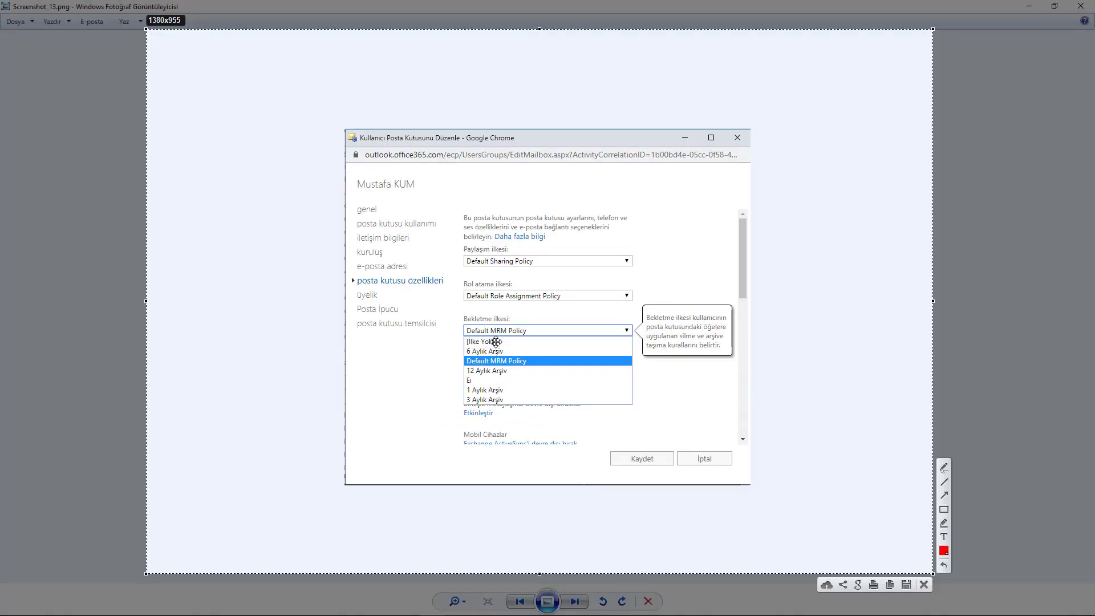
mouse_move(534, 346)
mouse_down()
mouse_move(506, 352)
mouse_move(514, 371)
mouse_move(492, 380)
mouse_move(513, 391)
mouse_move(506, 403)
mouse_move(529, 361)
mouse_up()
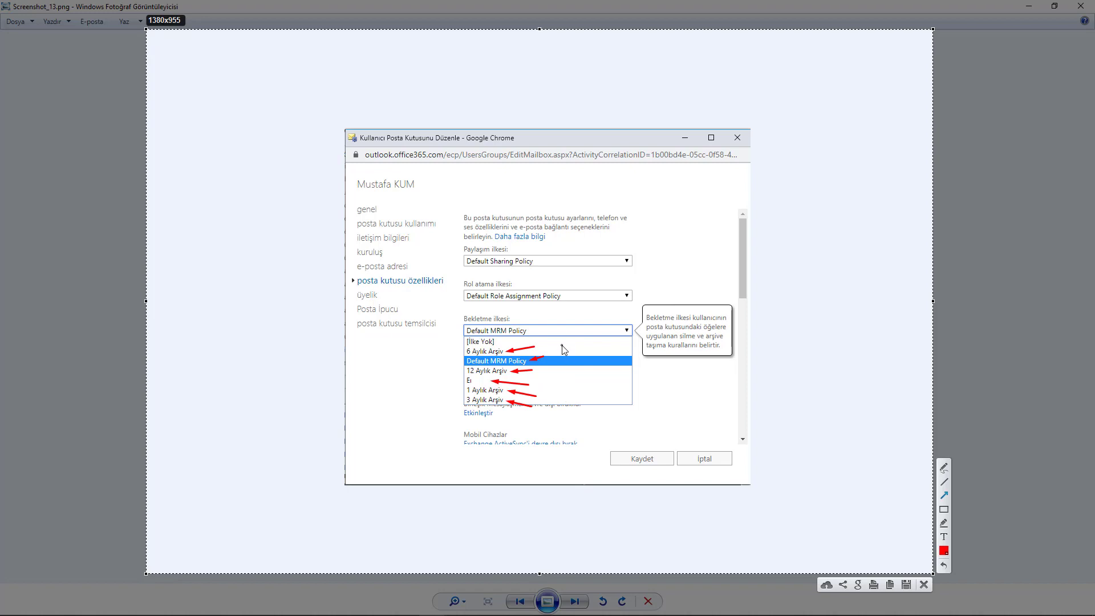
key(ctrl+c)
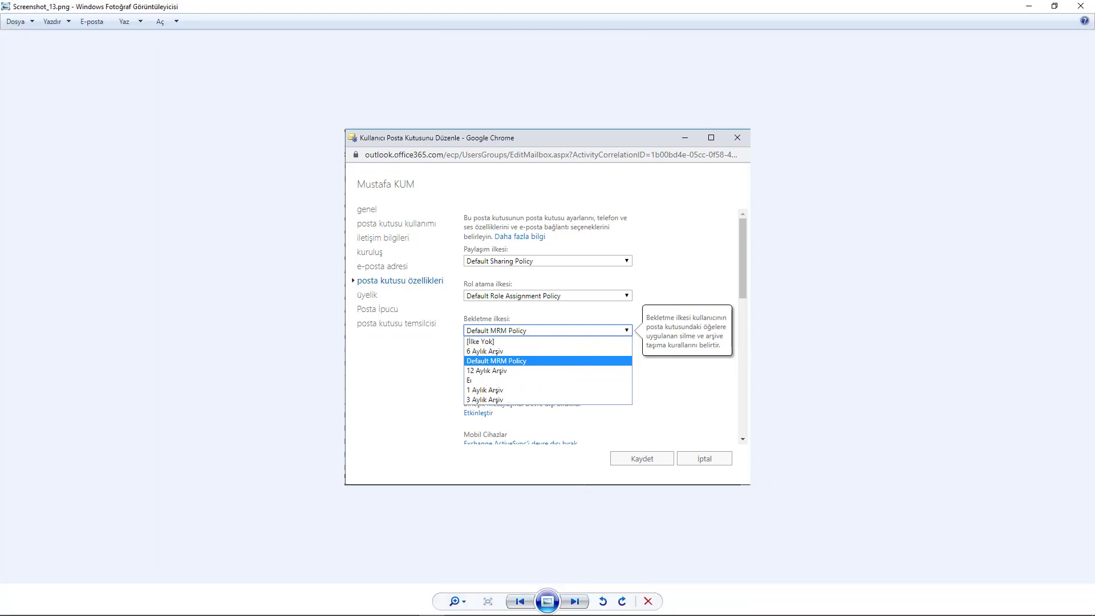
Switch to the Exchange admin center in Chrome and display "bekletme ilkeleri" under "uyumluluk yönetimi"
key(Right)
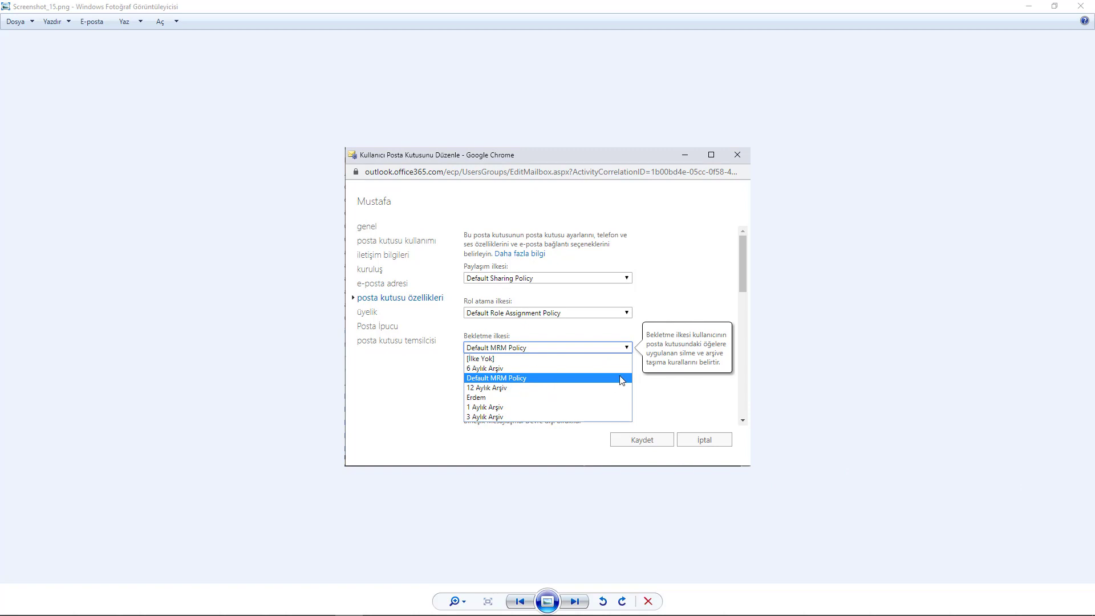
mouse_move(188, 610)
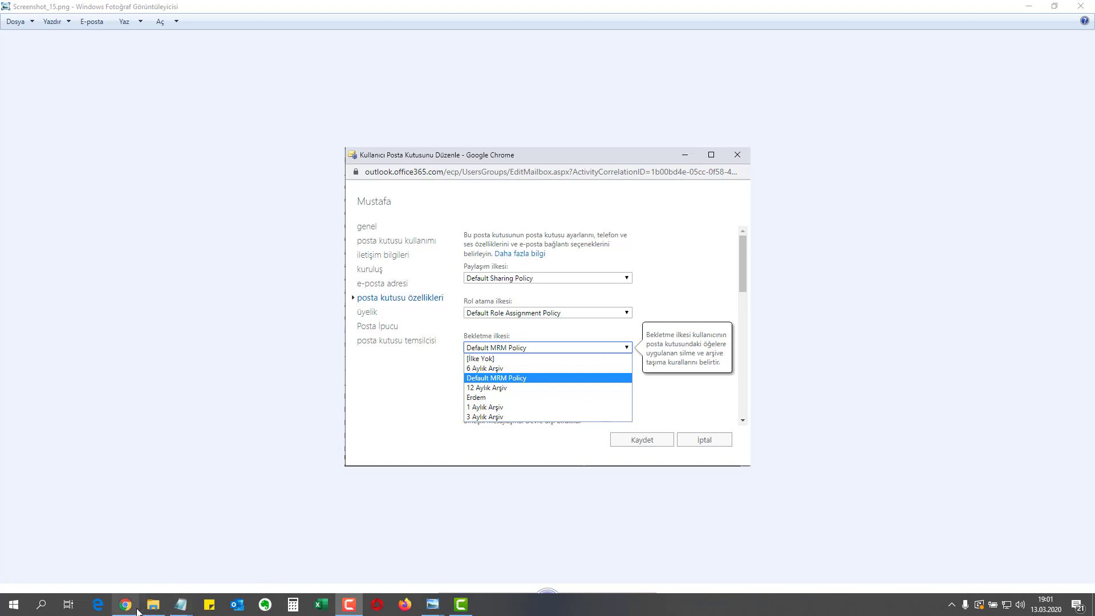
mouse_move(130, 611)
click(122, 564)
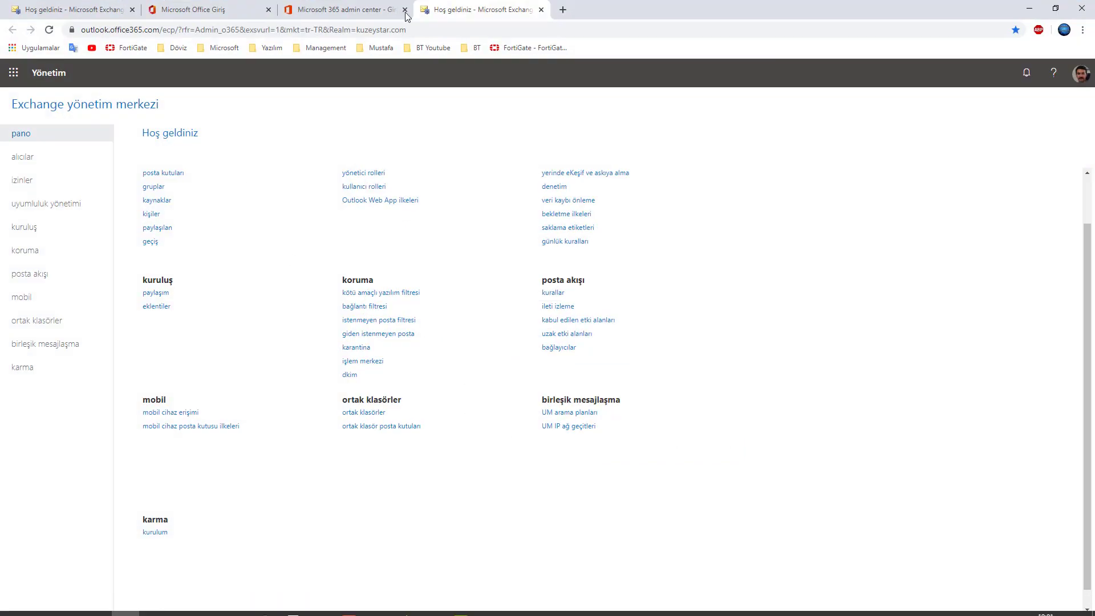
click(50, 210)
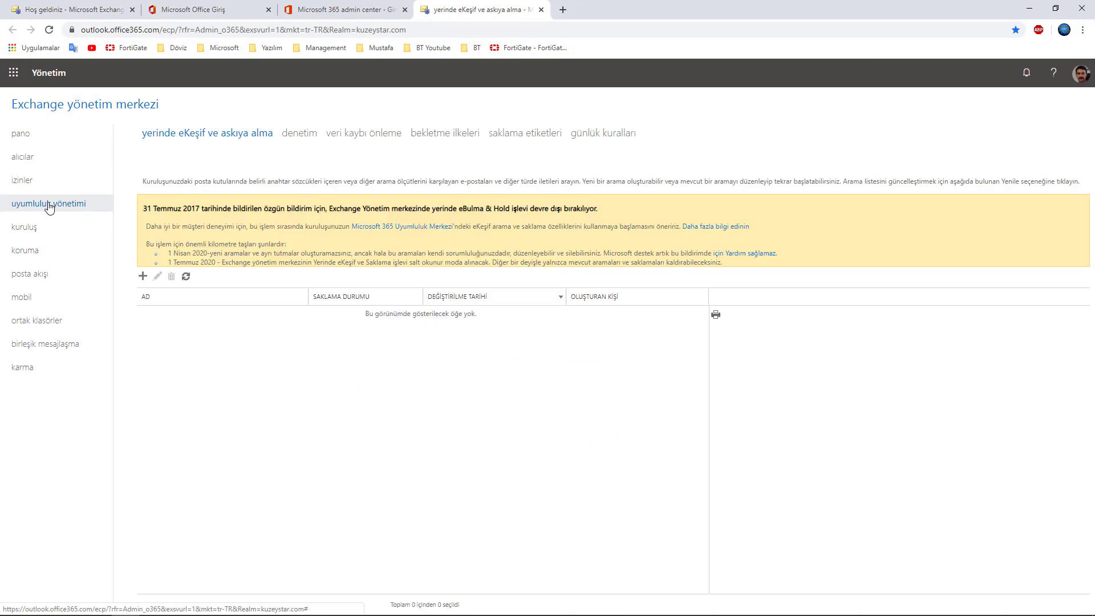
click(453, 137)
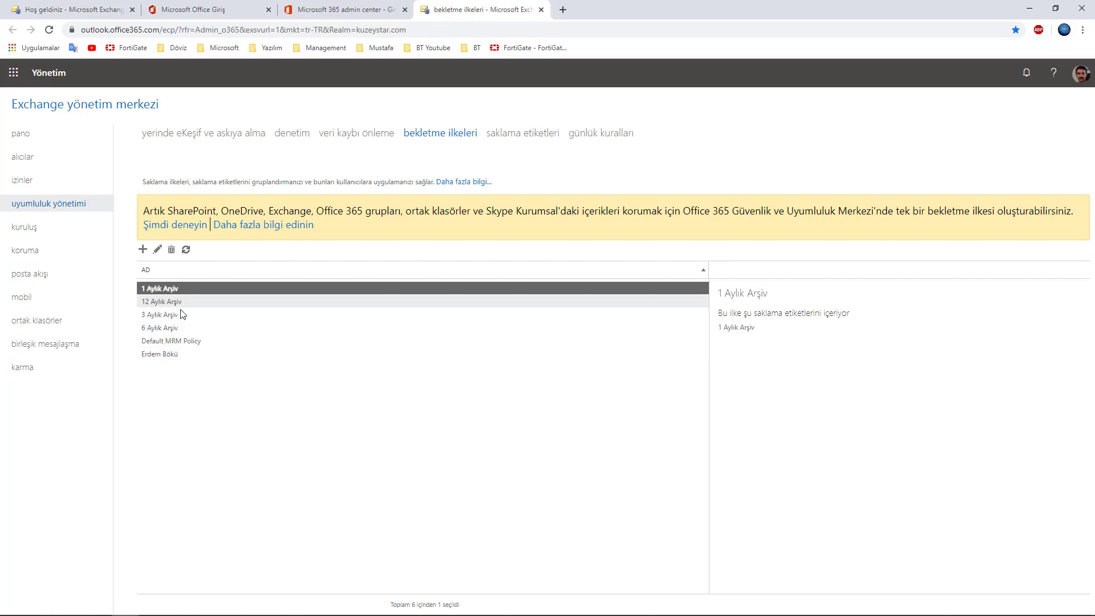
Display "saklama etiketleri" and open the first listed retention tag's settings
click(527, 142)
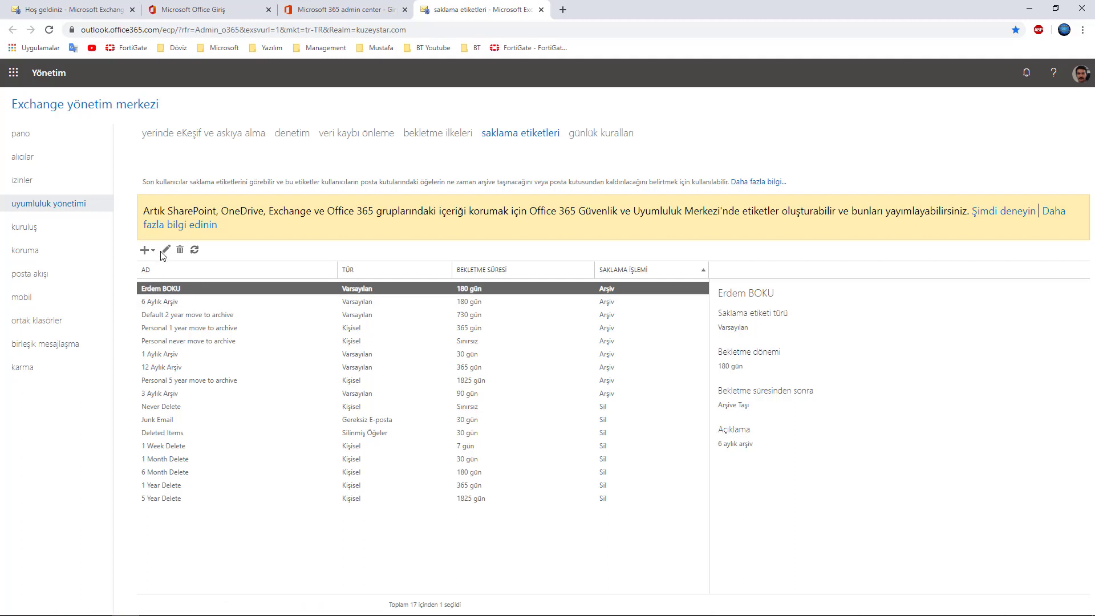
double_click(177, 289)
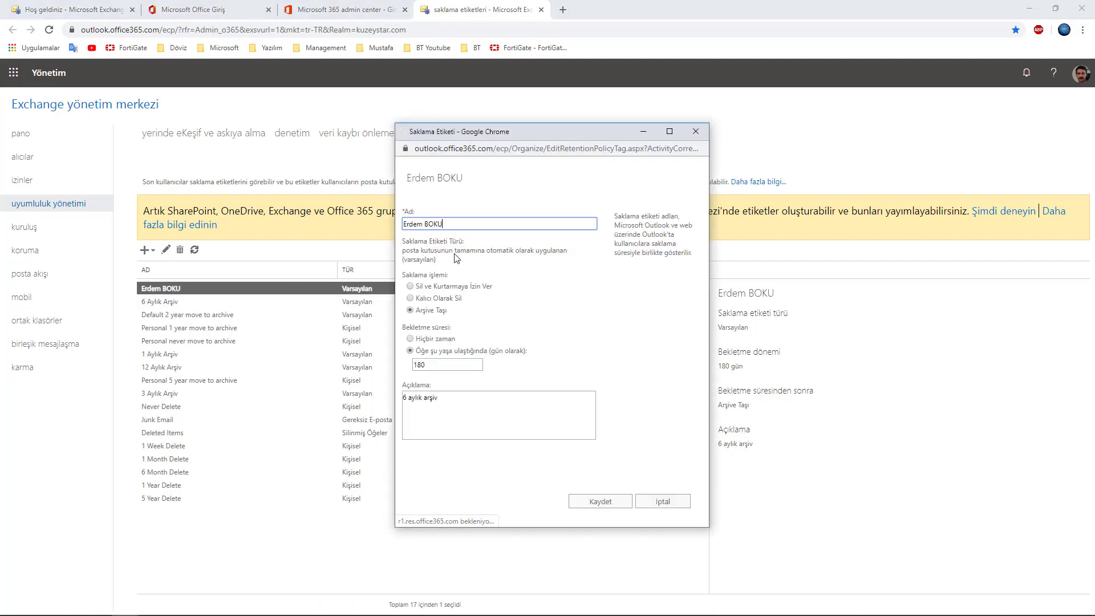
Review the first listed retention tag's name, retention action, retention period and description, reopening its settings once, and close them without saving
drag(443, 224, 368, 227)
mouse_move(463, 294)
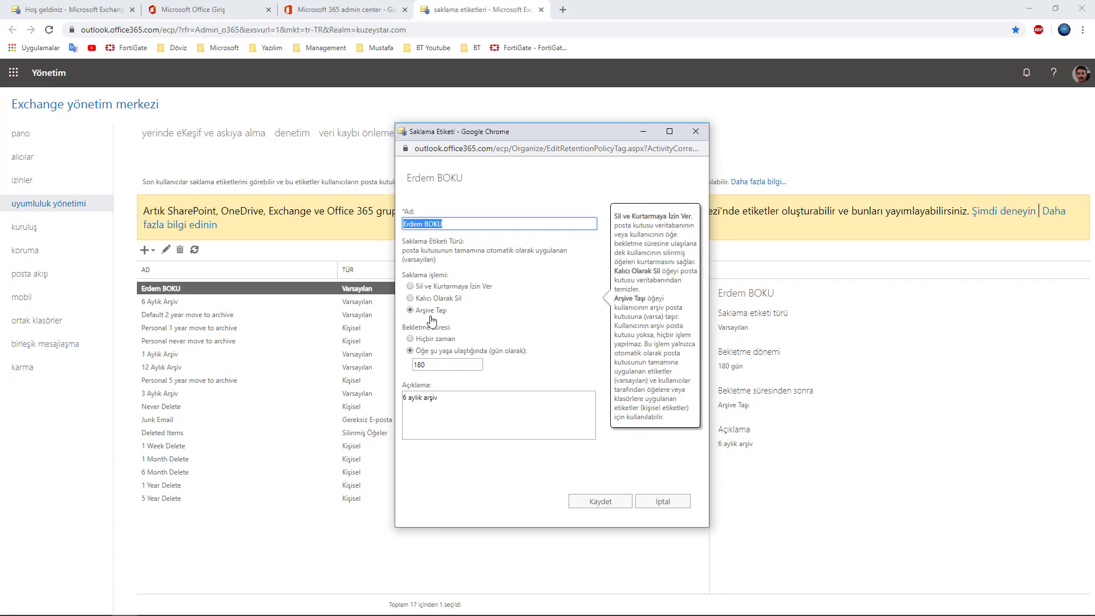
click(695, 132)
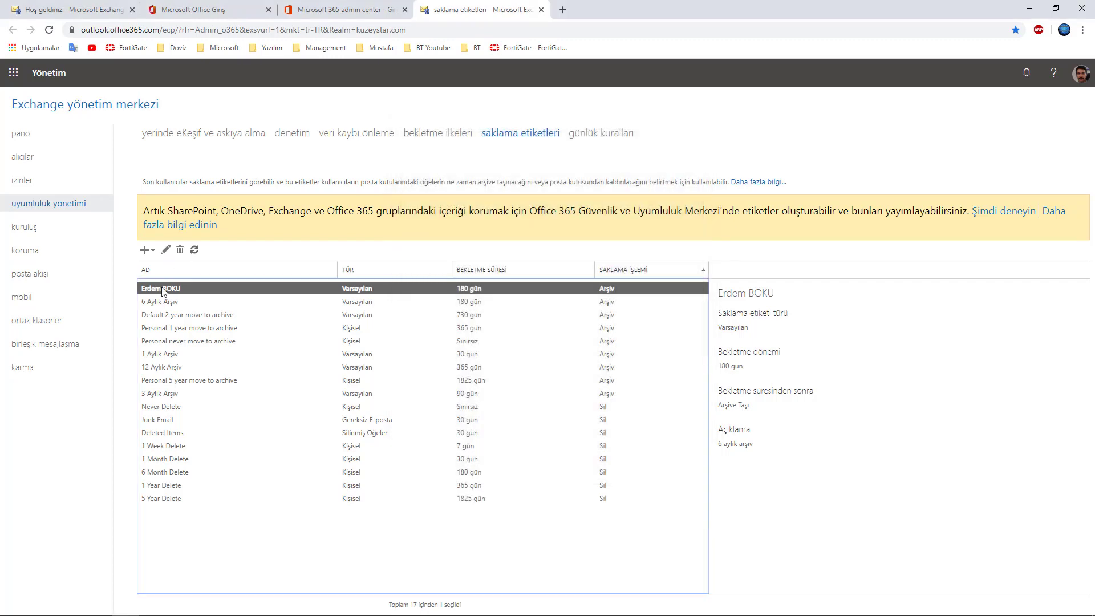
double_click(166, 291)
triple_click(473, 394)
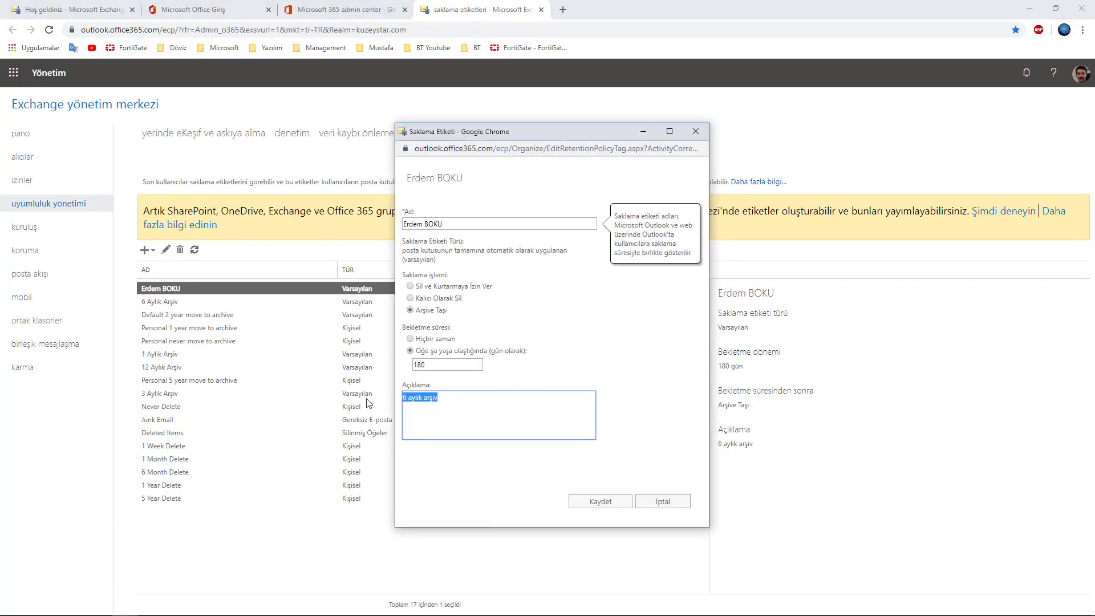
double_click(420, 365)
click(704, 136)
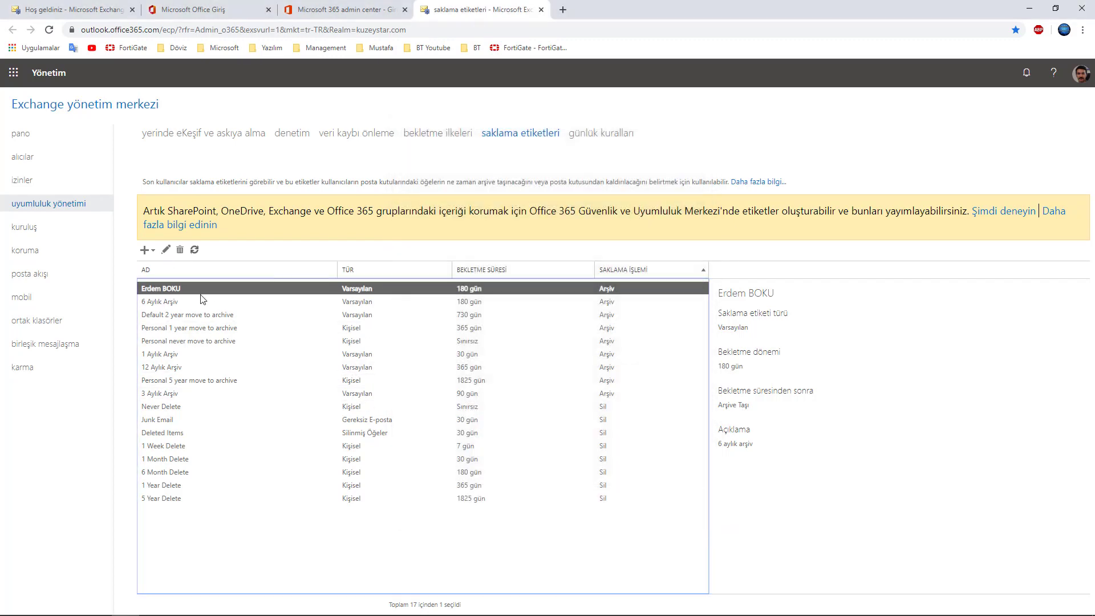
Permanently delete the first listed retention tag and sort the remaining tags by name
click(179, 250)
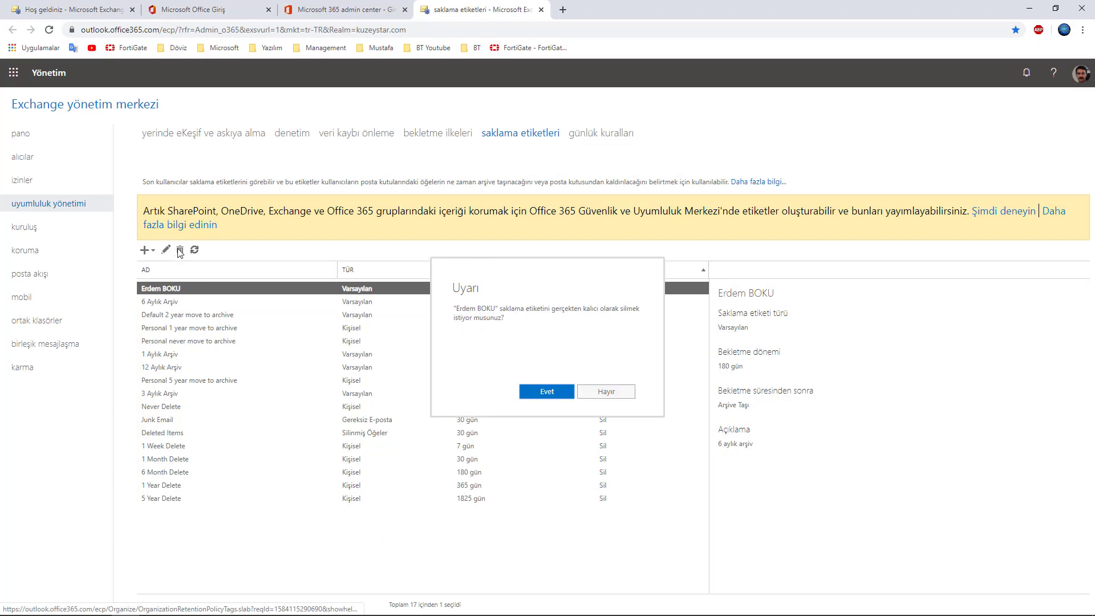
click(558, 392)
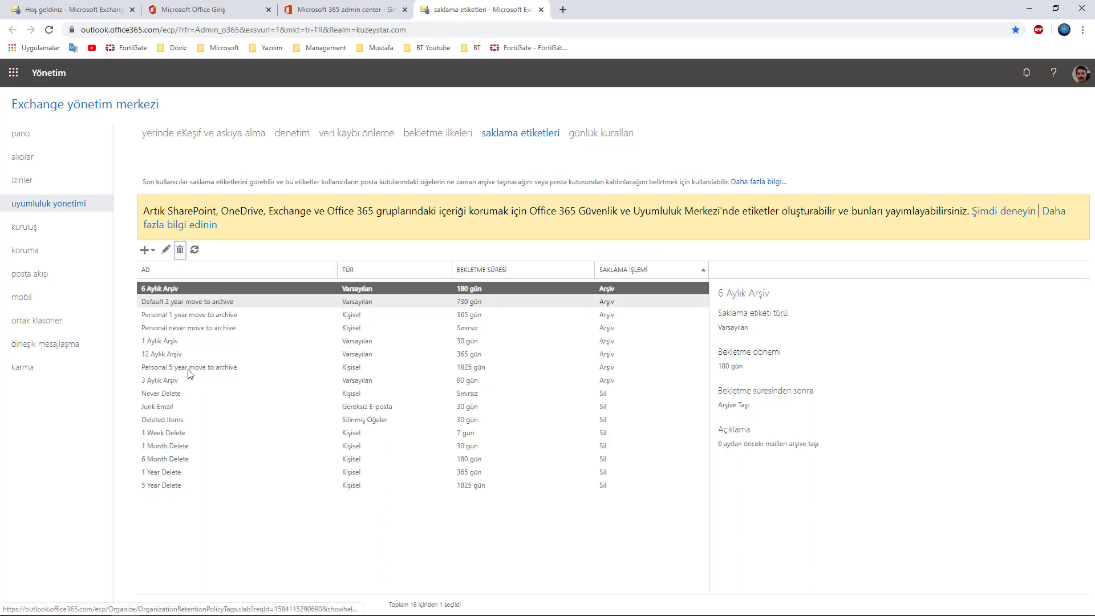
click(260, 273)
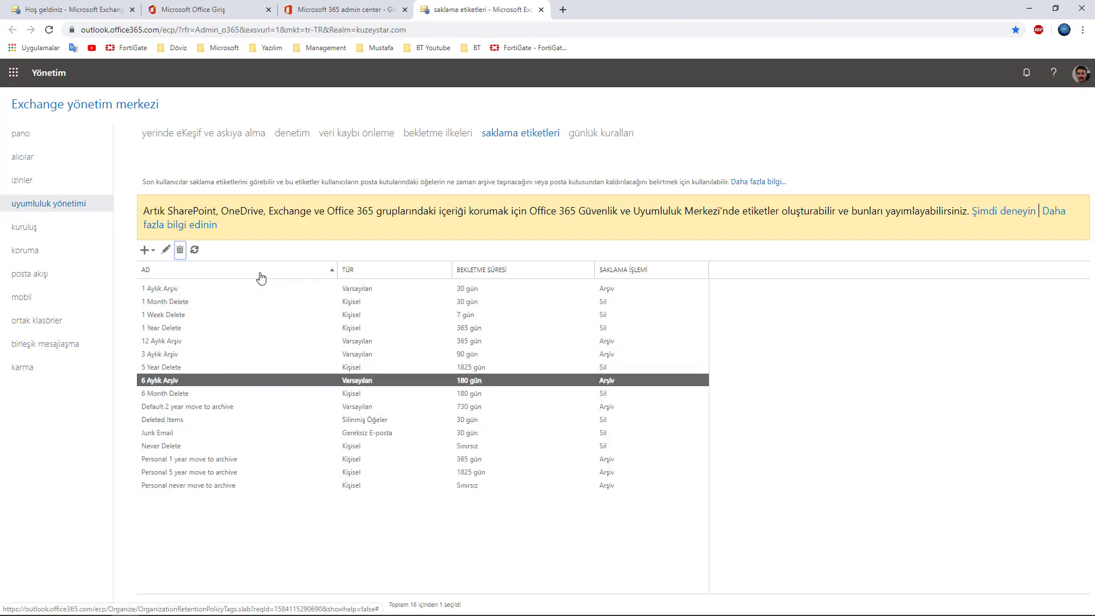
Examine the details of the 1 Aylık Arşiv, 1 Month Delete, 1 Week Delete and 12 Aylık Arşiv retention tags
click(174, 289)
click(191, 302)
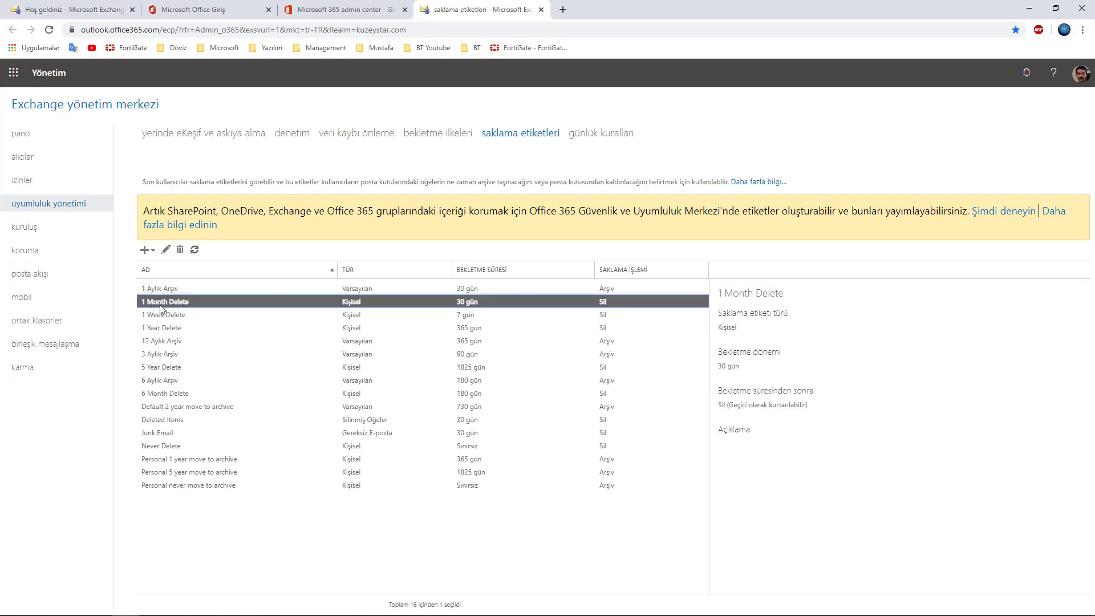
click(180, 290)
click(172, 315)
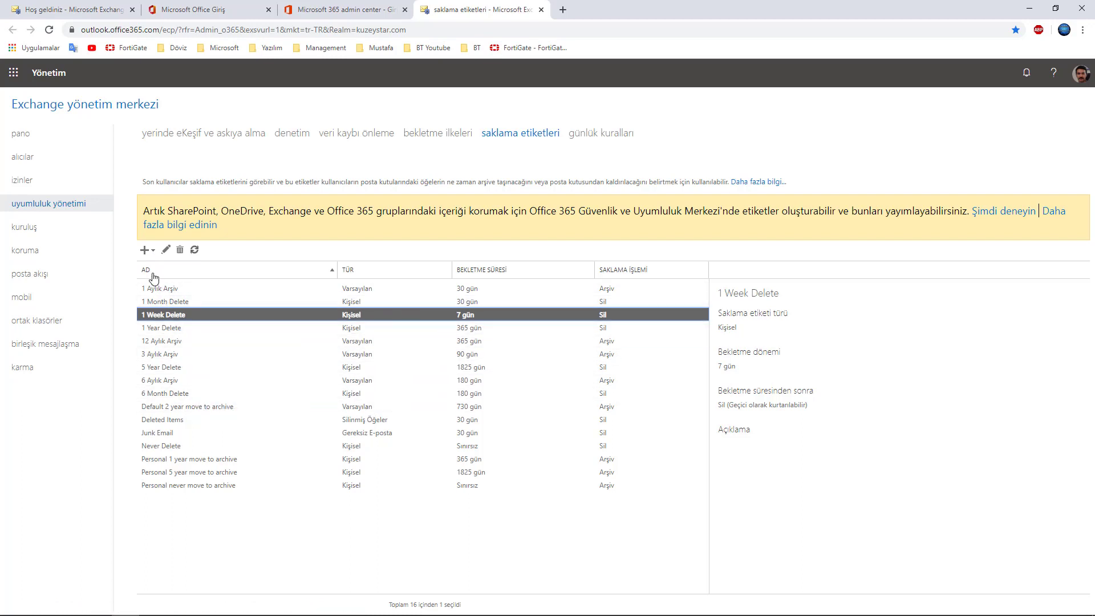
click(159, 288)
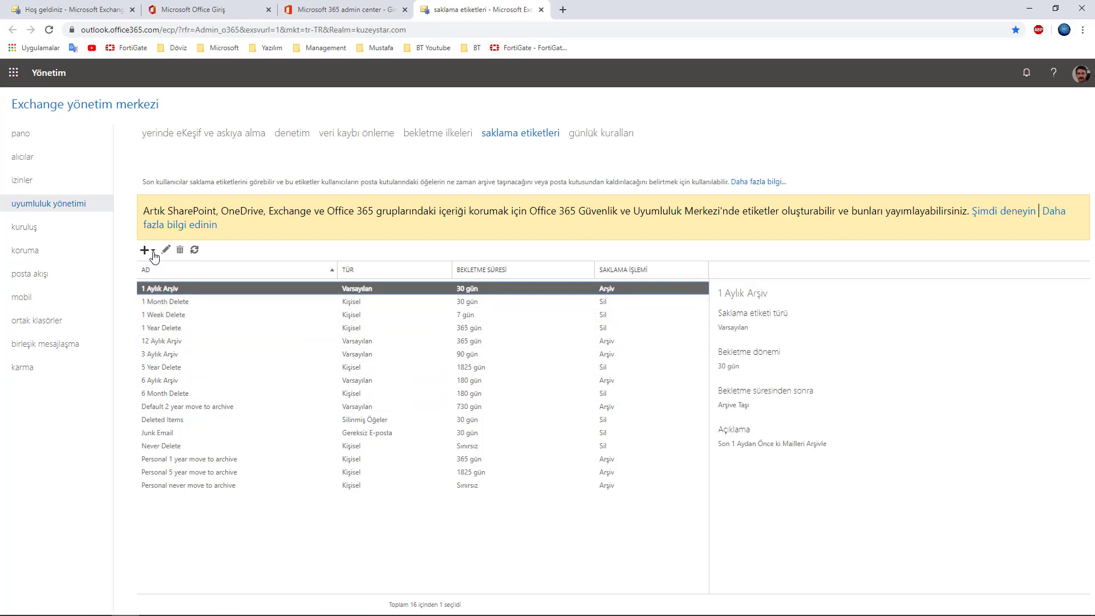
click(176, 341)
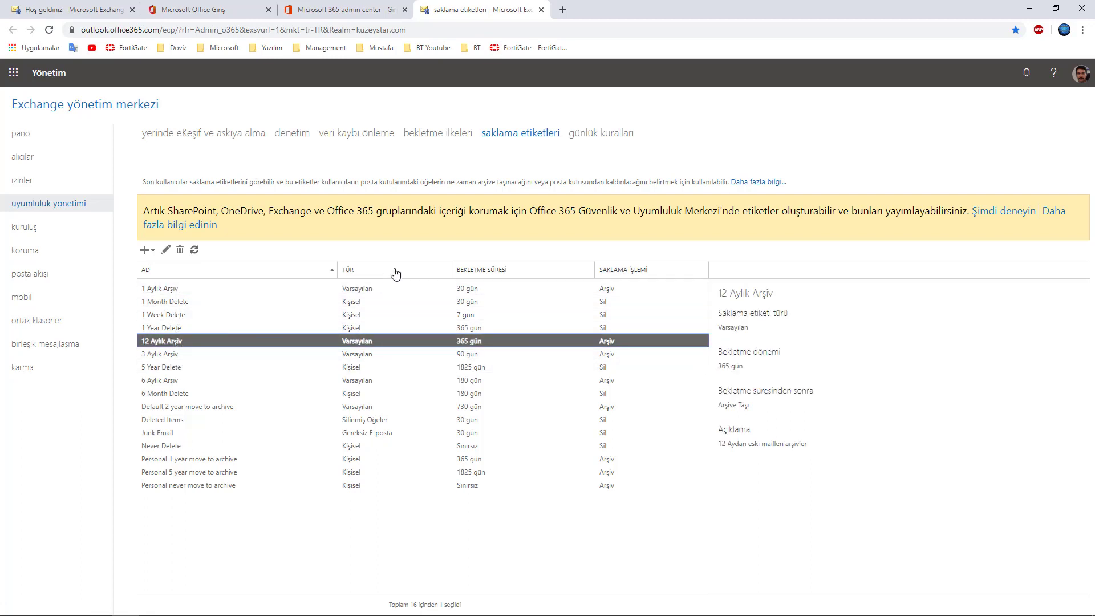
Sort the retention tags by "saklama işlemi" and go through the entries whose action is Arşiv
click(616, 269)
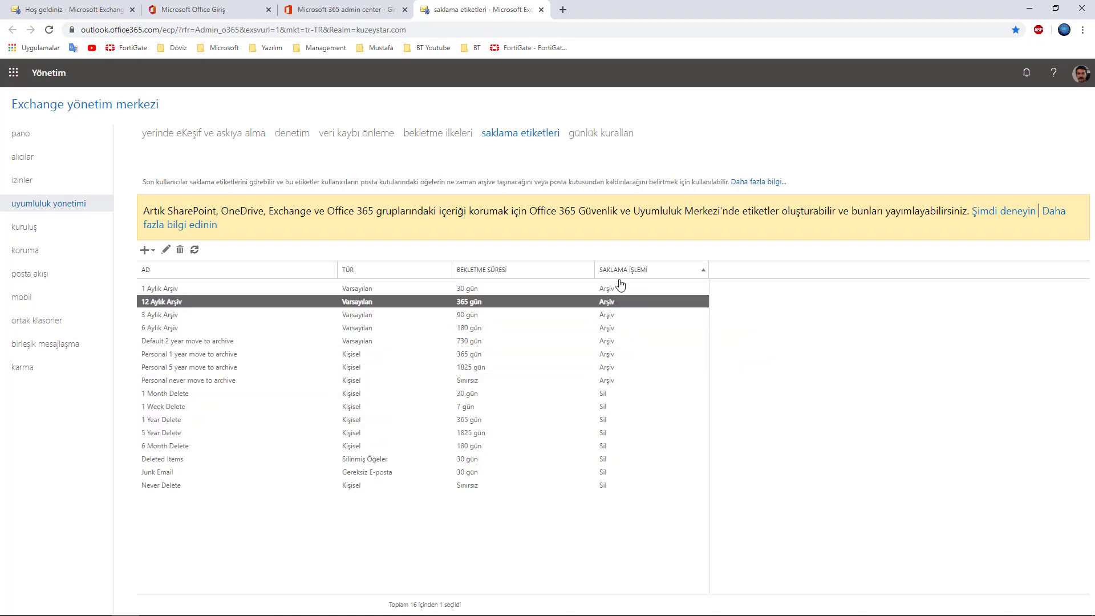
click(615, 289)
click(612, 314)
click(611, 365)
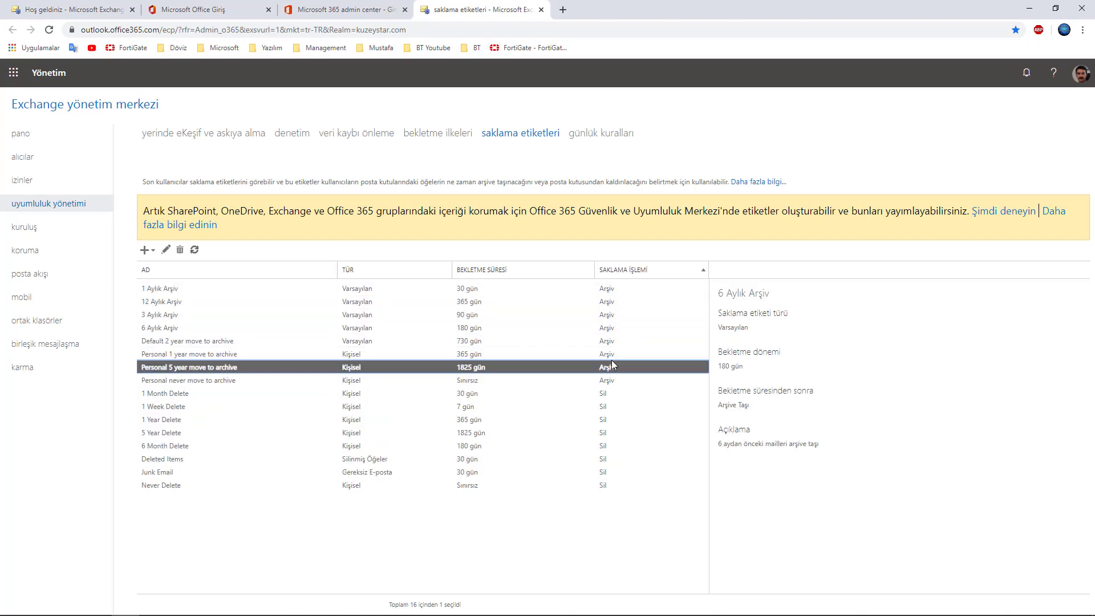
click(613, 381)
Review the details of the default archive tags from 1 Aylık Arşiv through Default 2 year move to archive
click(213, 288)
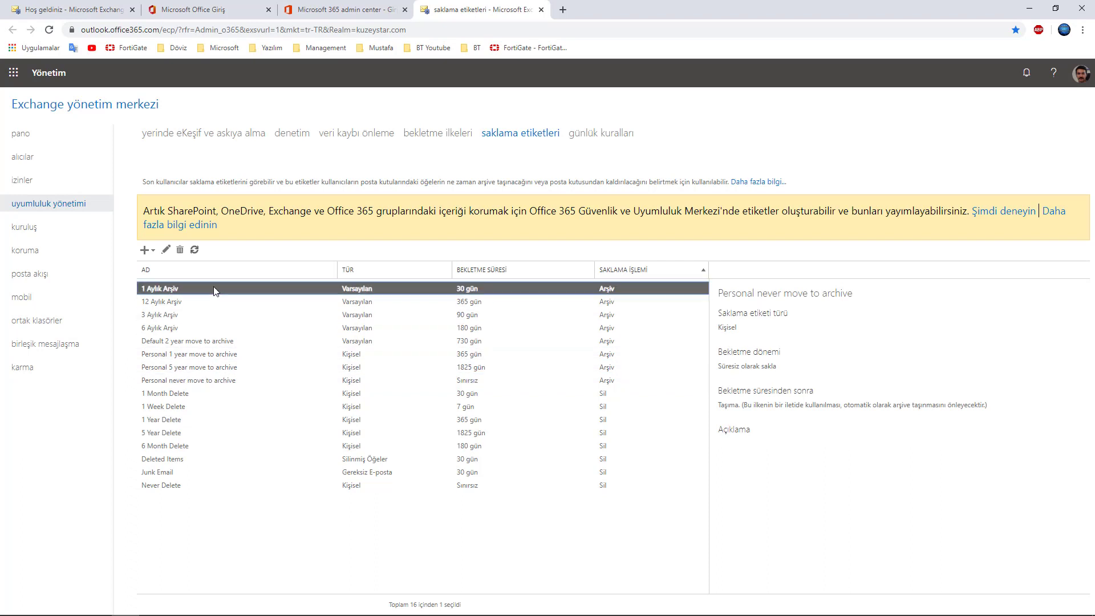
click(183, 302)
click(175, 318)
click(175, 328)
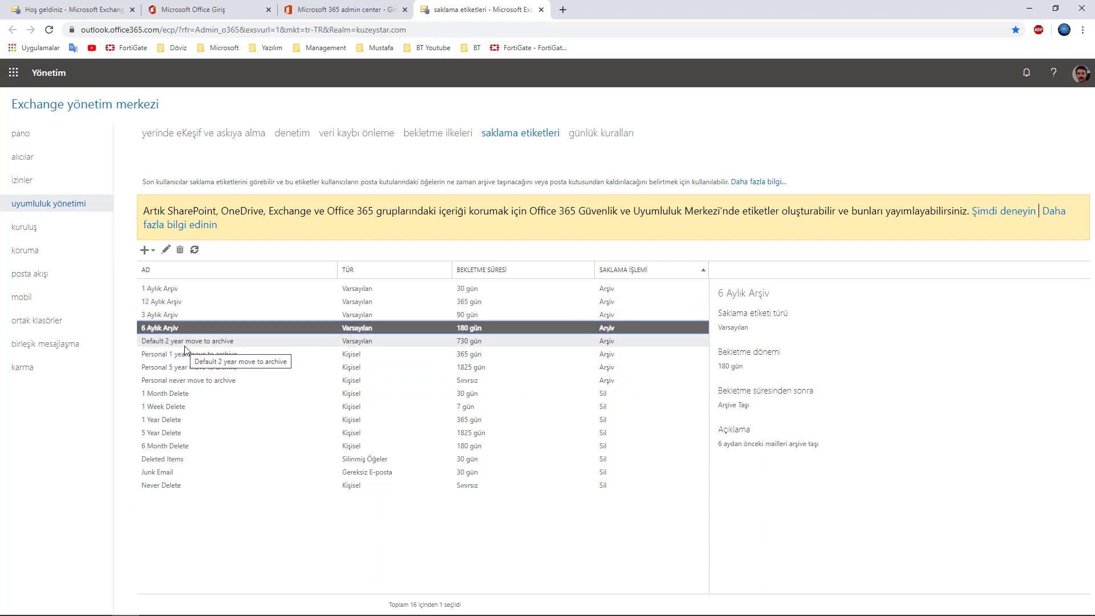
click(187, 342)
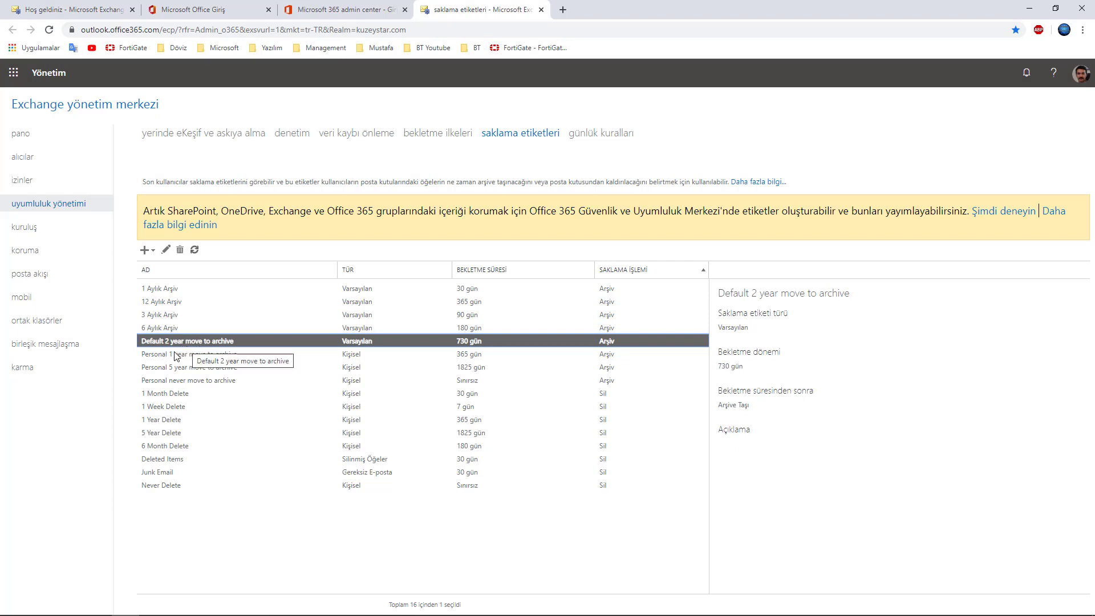
click(176, 328)
click(165, 289)
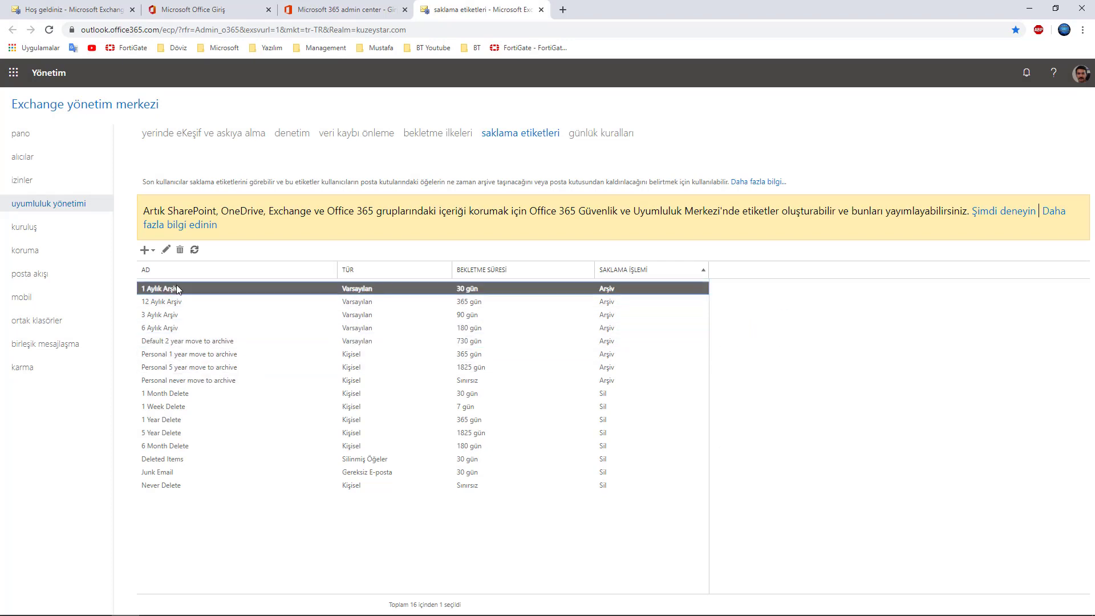
Start a default tag applied automatically to the entire mailbox, name it 24 AYLIK ARSIV, and choose Arşive Taşı as its retention action
click(146, 249)
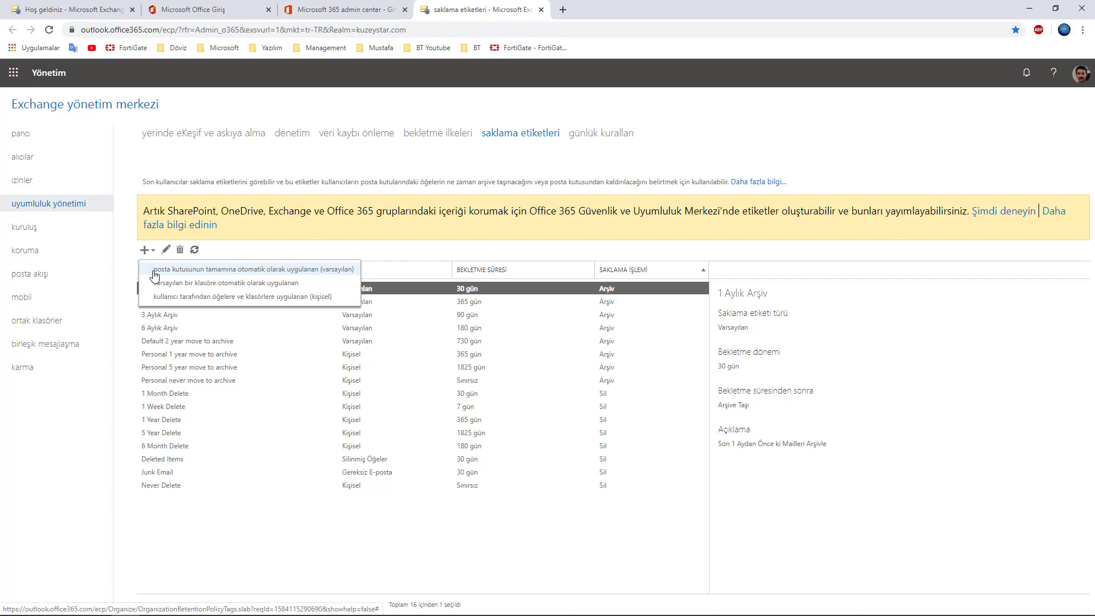
click(284, 272)
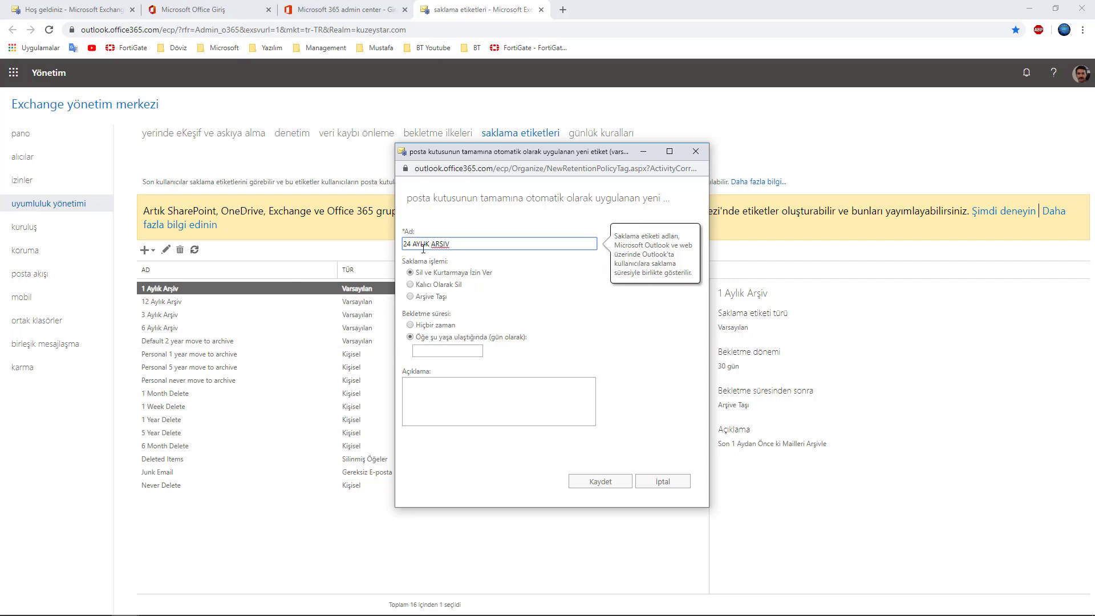
mouse_move(460, 278)
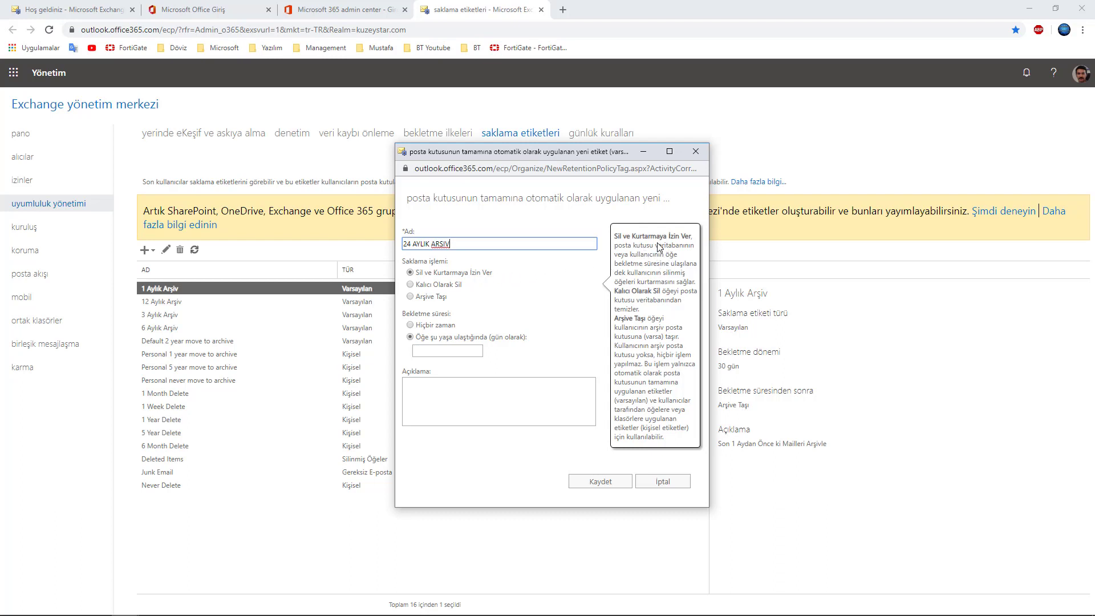
click(447, 290)
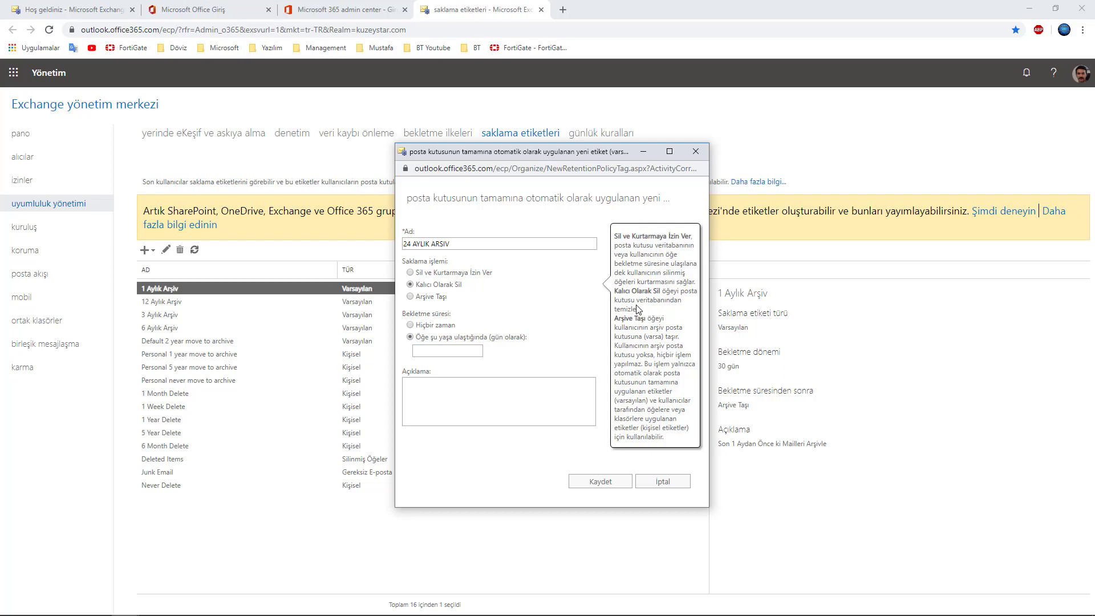
click(427, 297)
Calculate 30 × 24 in Calculator and set the new tag's retention period to 720 days
click(442, 338)
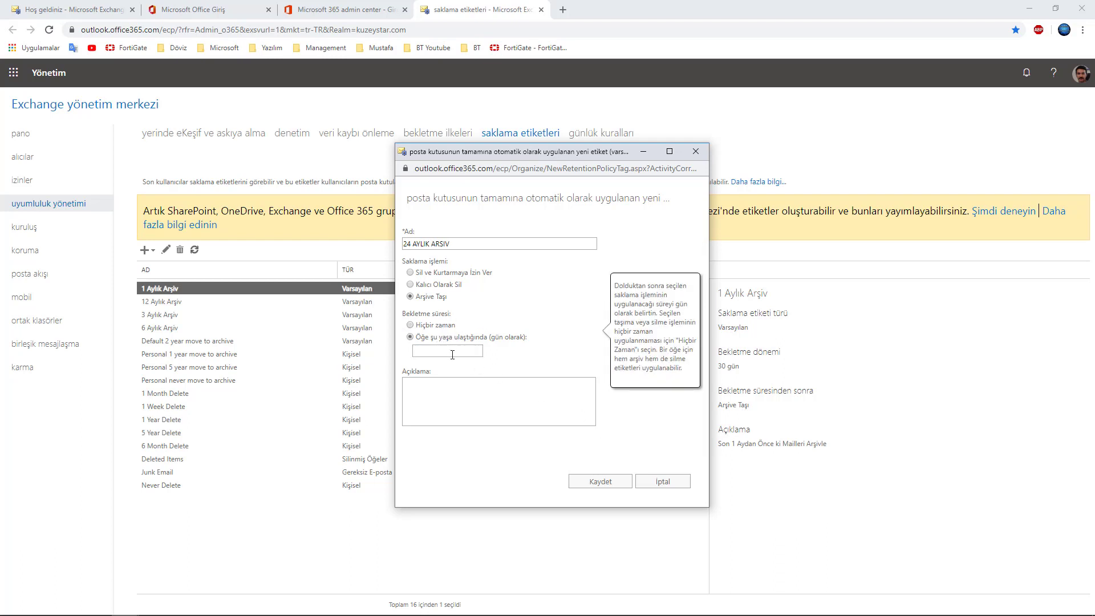
drag(428, 337, 489, 346)
click(456, 350)
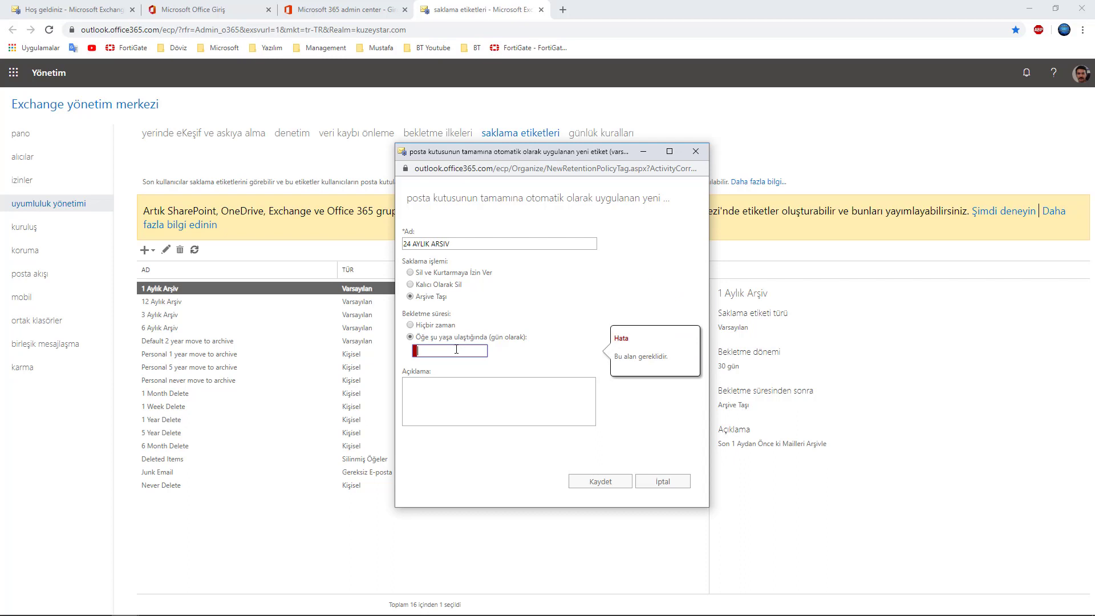
key(XF86Calculator)
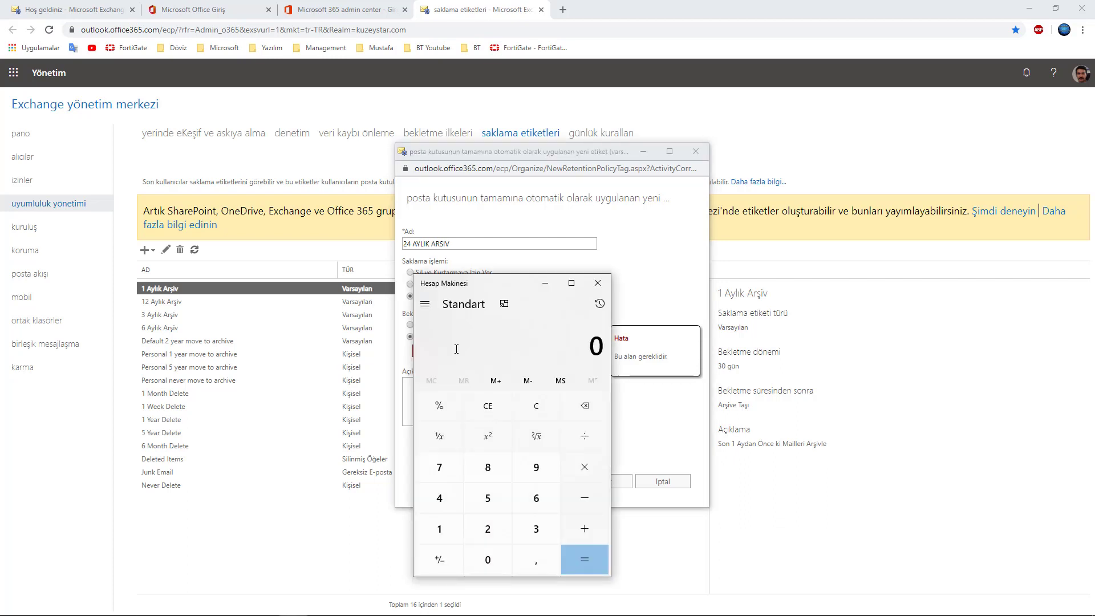
text(30 × 24)
key(Return)
click(599, 284)
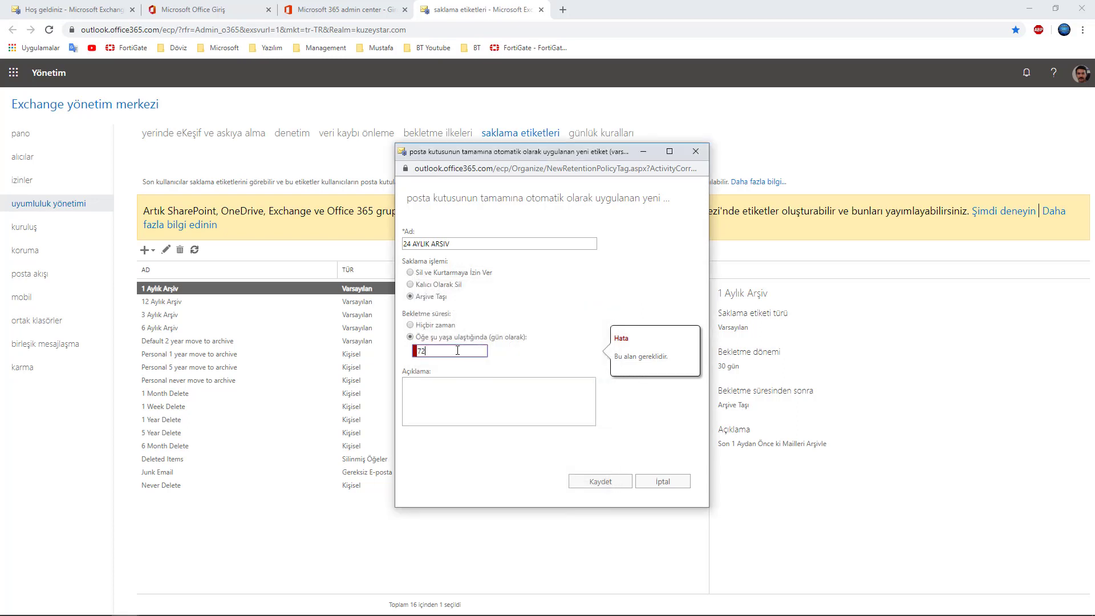
Enter a Turkish description saying that mail reaching 2 years of age is archived, and save the new tag
click(453, 399)
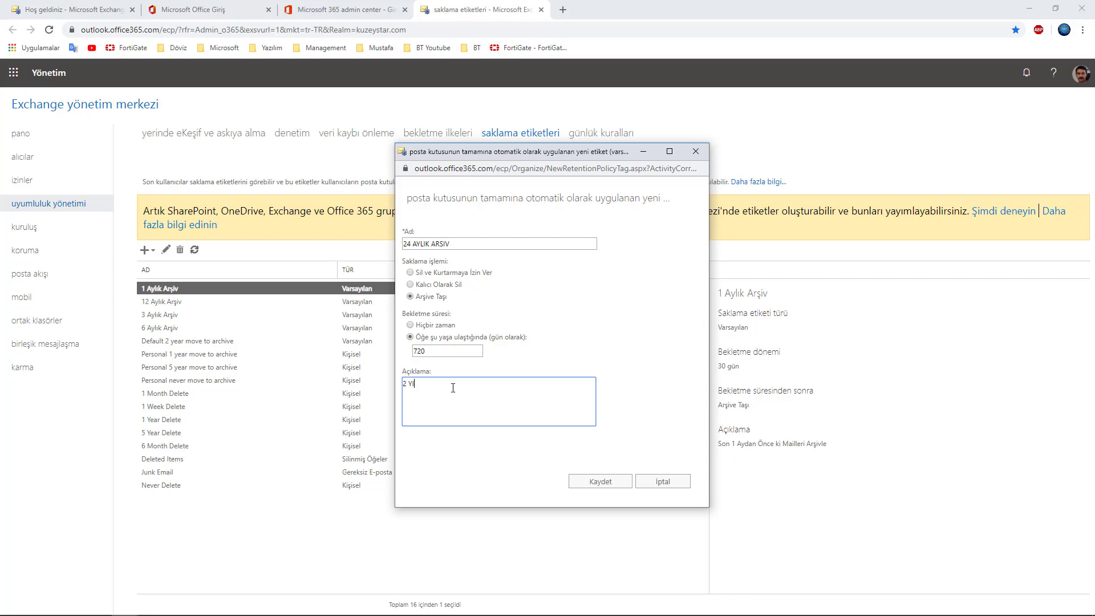
text(2 YILLIK AR)
text(MAIL 2 YIL YAŞINA ULAŞTI İSE A)
key(BackSpace)
key(BackSpace)
key(BackSpace)
key(BackSpace)
key(BackSpace)
text(INA ULAŞTIR İS İSE ARŞİVLE)
click(596, 481)
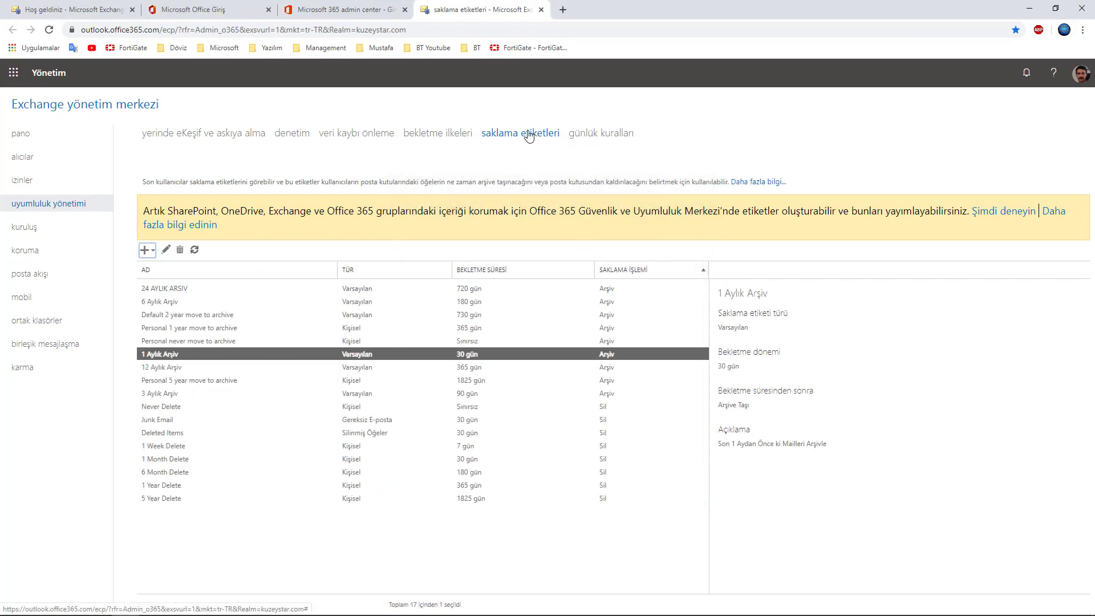
Start a new retention policy under "bekletme ilkeleri" and name it 24 AYLIK ARSIV
click(435, 133)
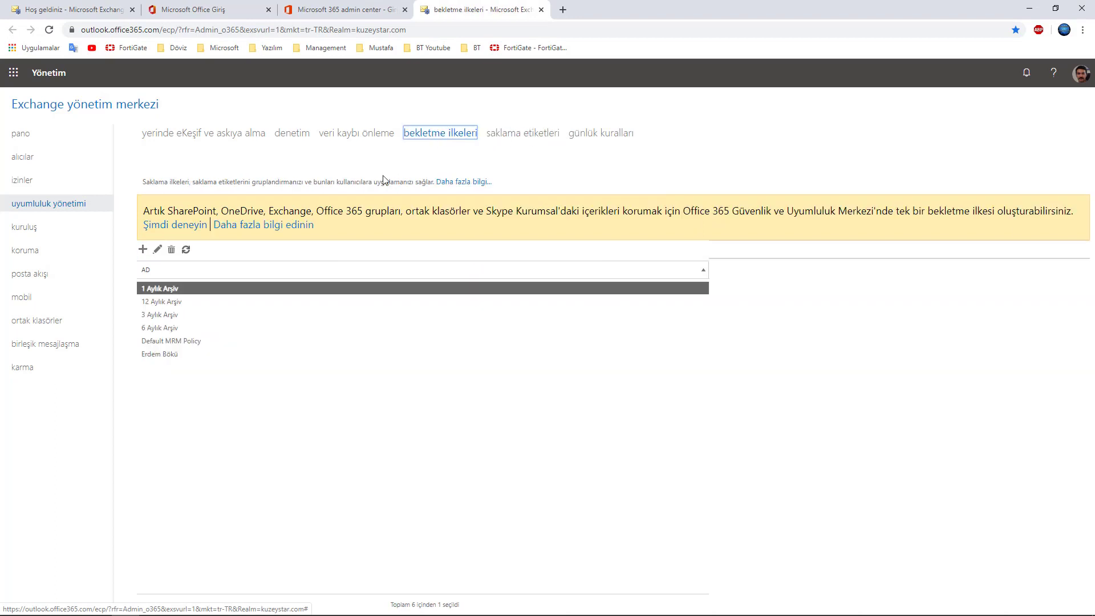
click(147, 252)
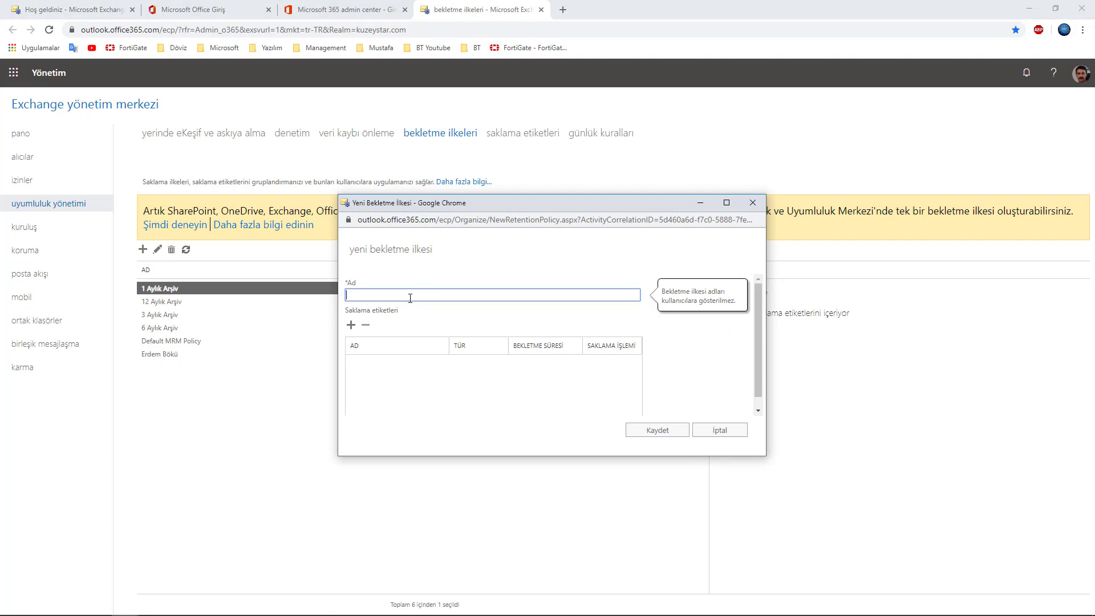
text(24 AYLIK ARSIV)
scroll(378, 329, down, 1)
scroll(393, 297, up, 1)
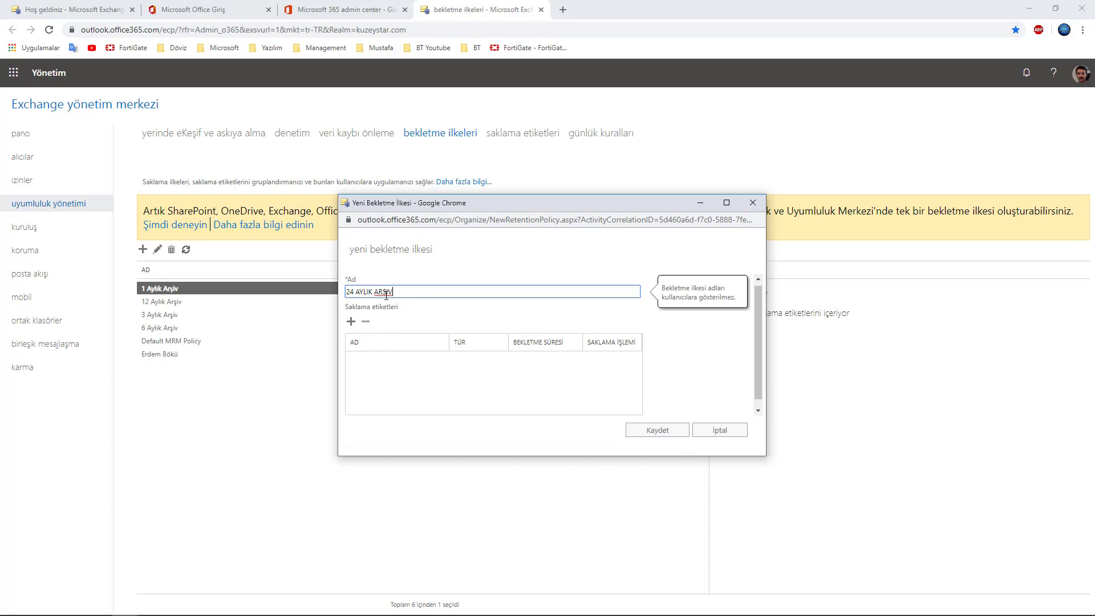
triple_click(409, 249)
Pick the 24 AYLIK ARSIV tag from the retention tag list for the new policy
click(350, 324)
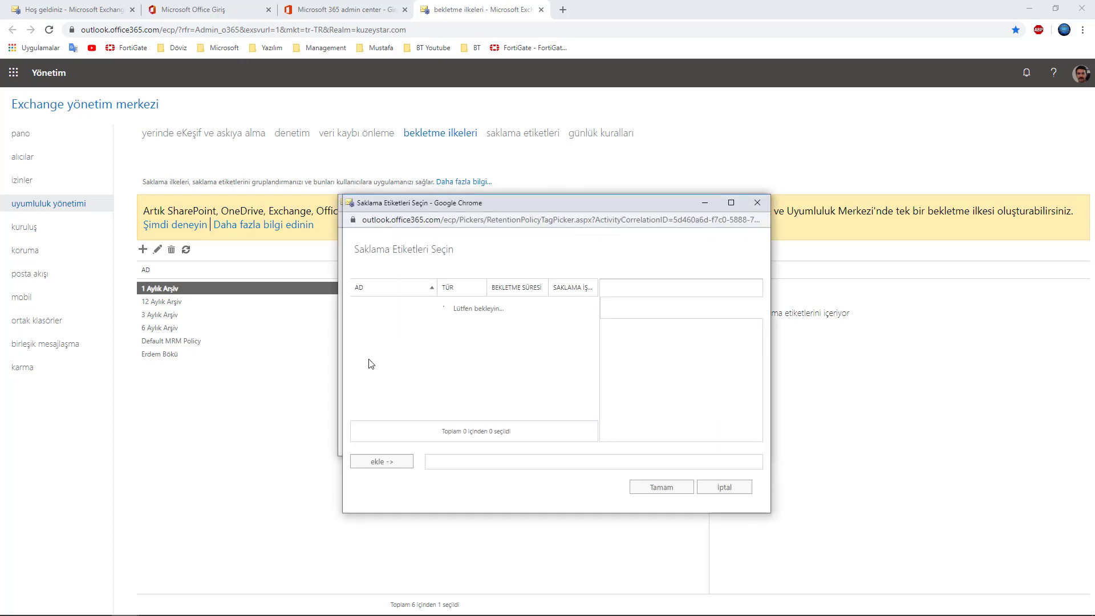
scroll(425, 351, down, 3)
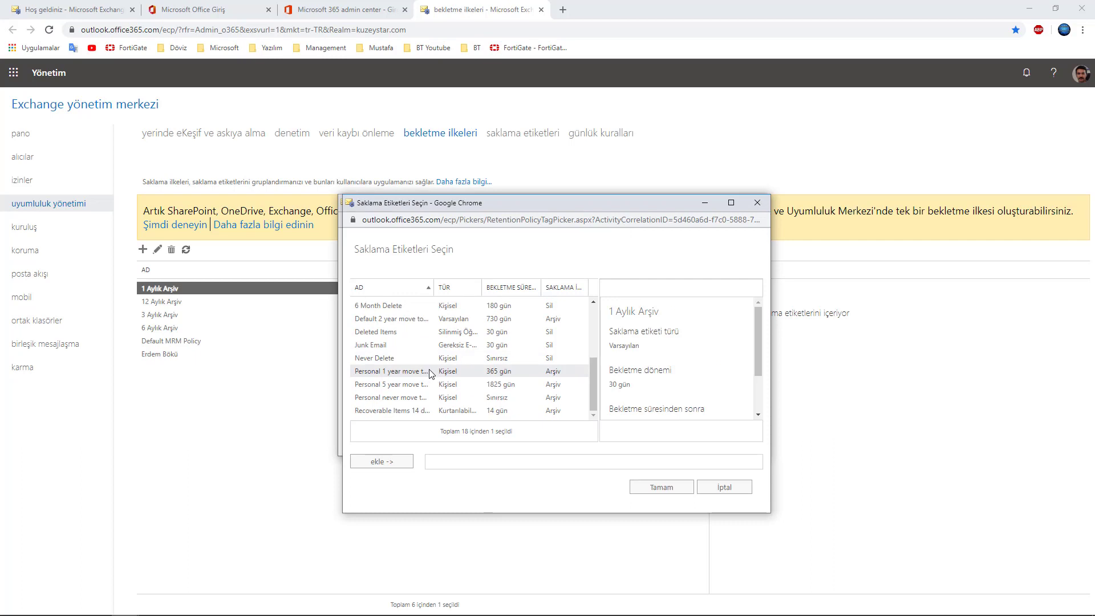
scroll(428, 370, up, 3)
click(394, 371)
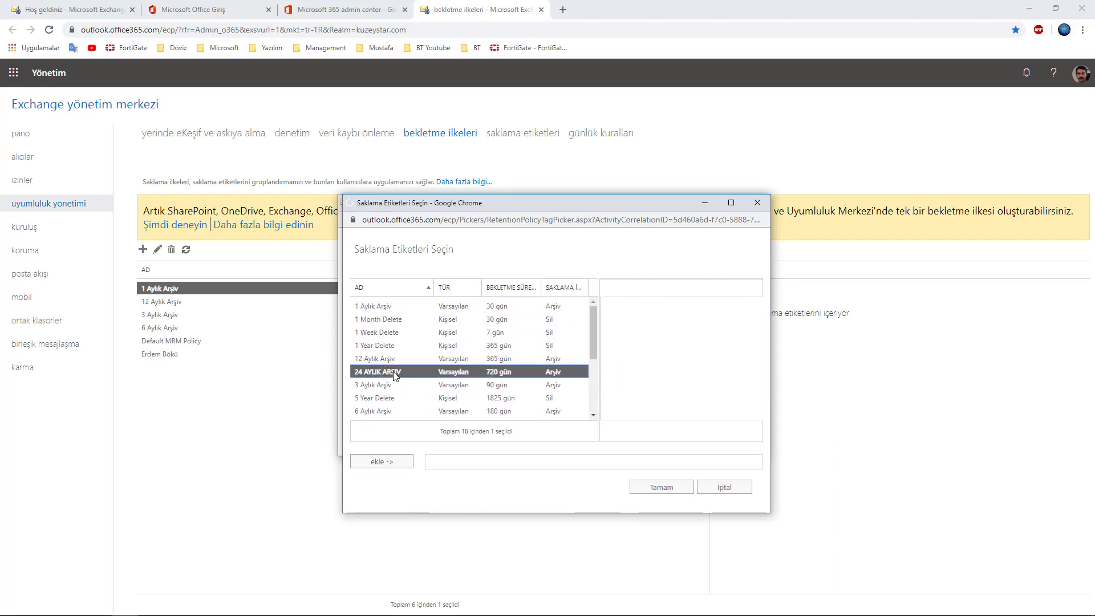
double_click(411, 372)
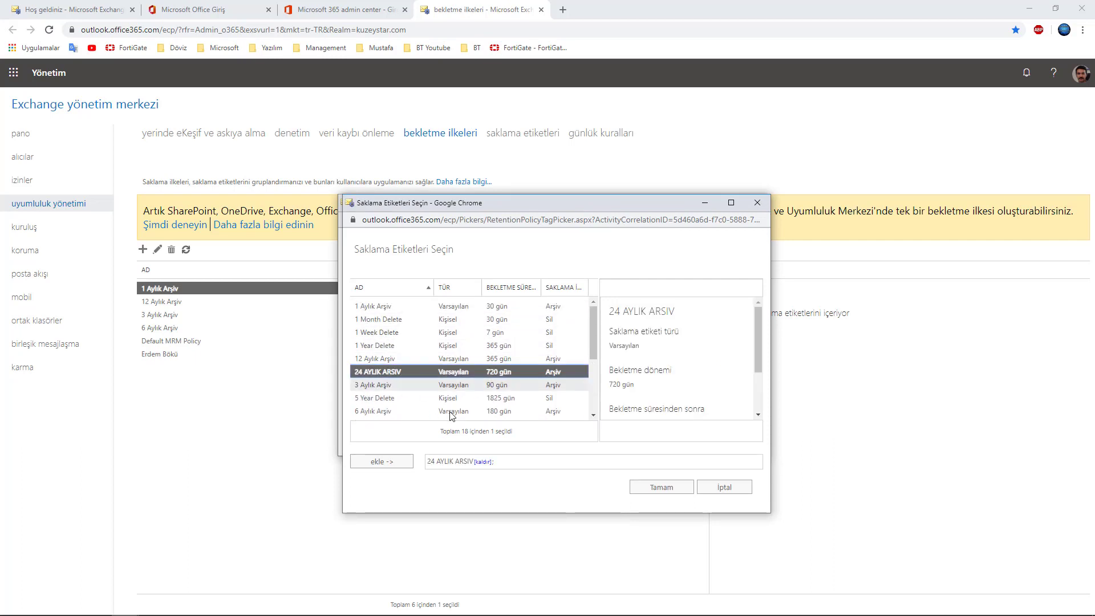
Browse the other retention tags and add Never Delete and Junk Email to the selection
scroll(436, 373, down, 2)
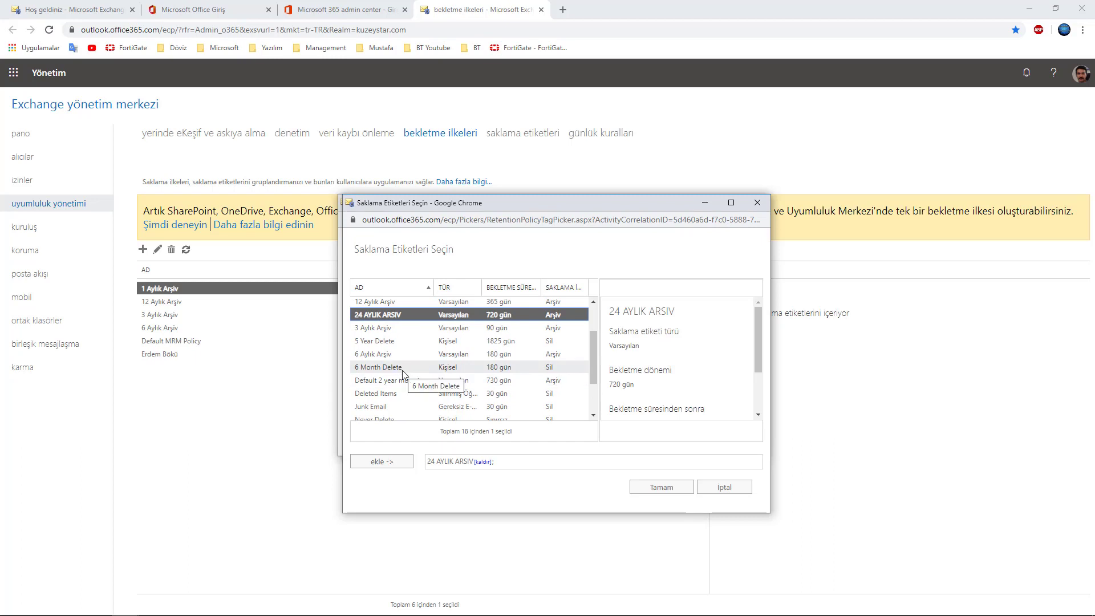
click(403, 368)
scroll(415, 375, down, 2)
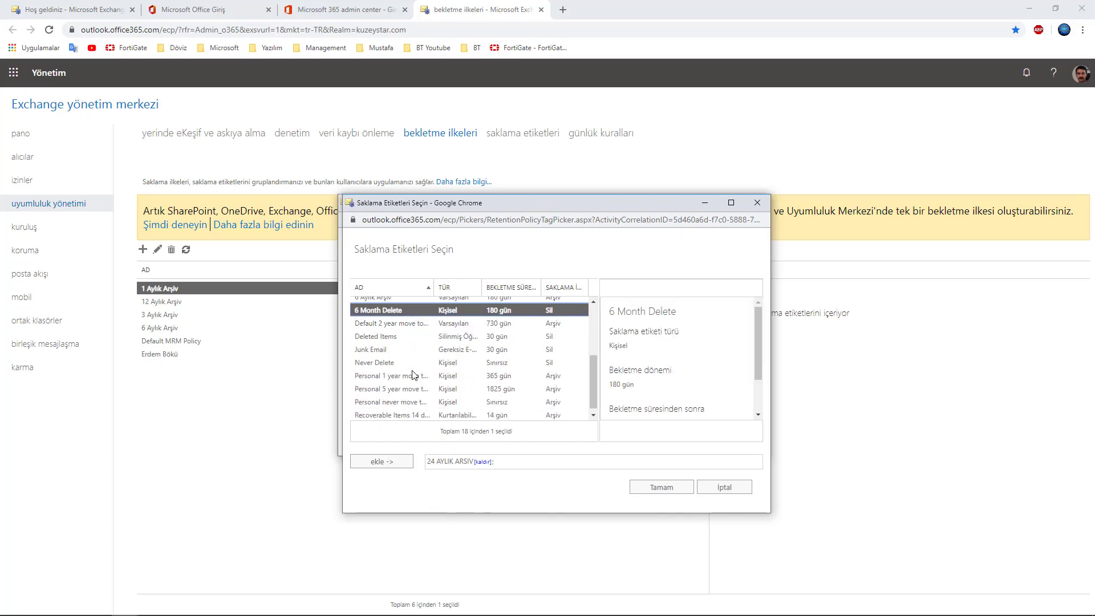
click(422, 323)
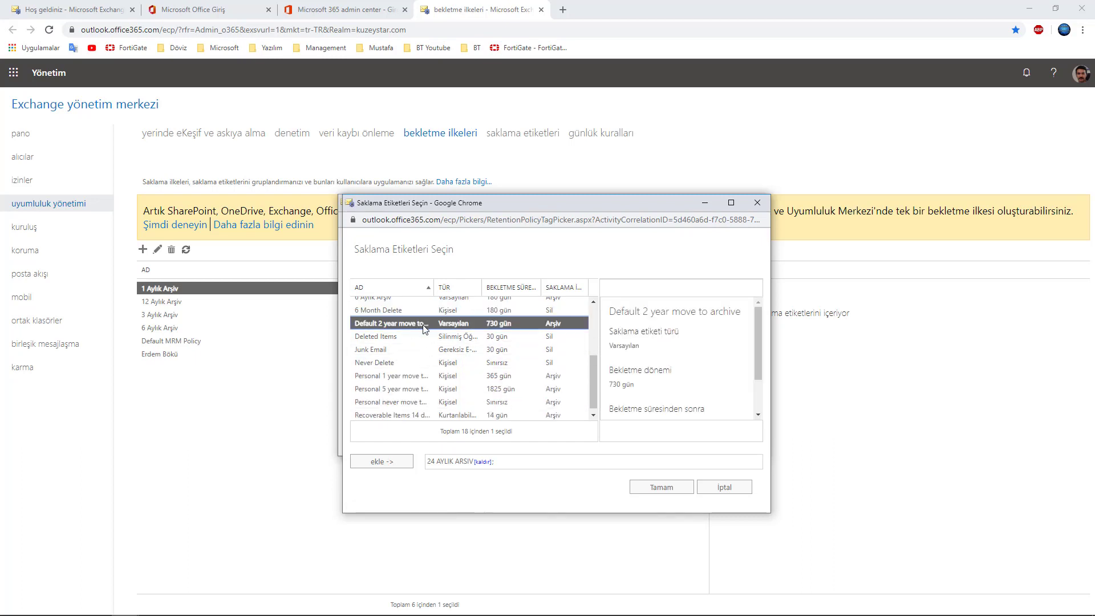
scroll(404, 342, down, 1)
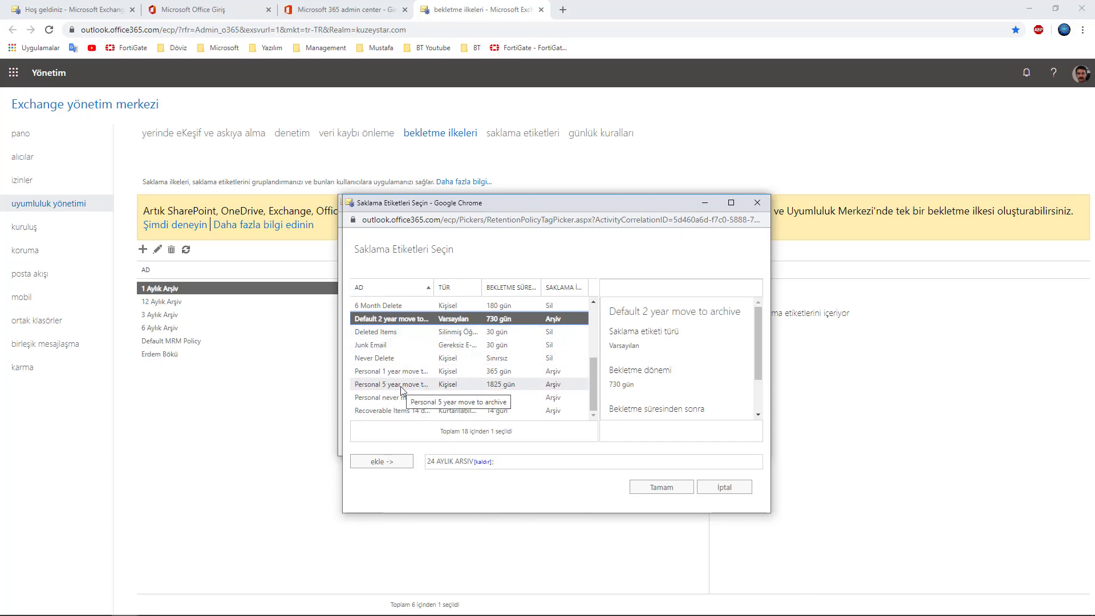
click(392, 358)
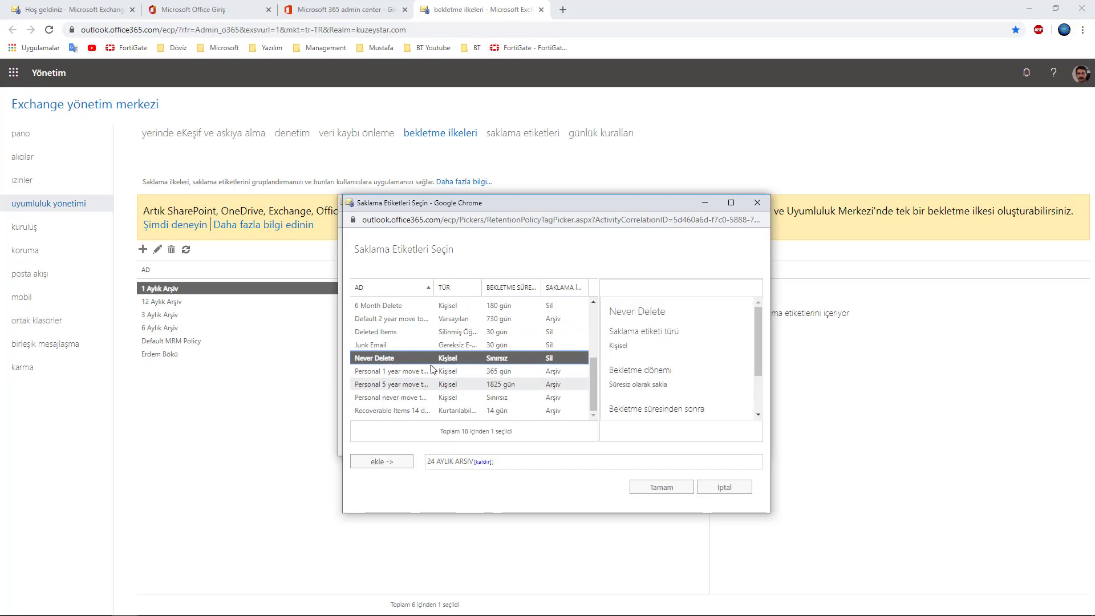
double_click(402, 358)
double_click(402, 345)
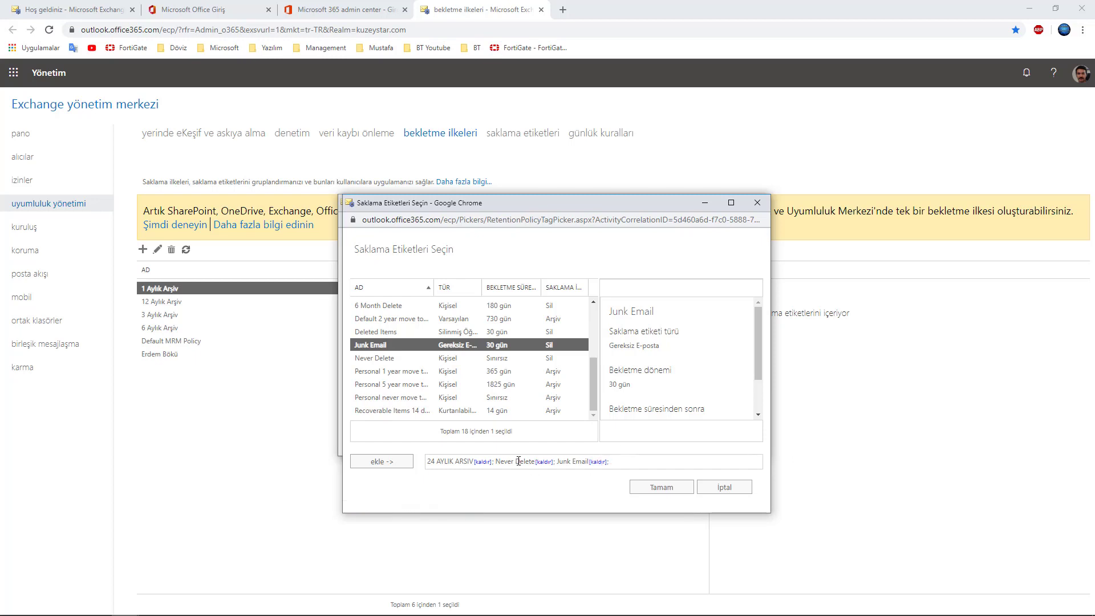
Examine the tag type, retention period and retention action of the Junk Email and Deleted Items tags
scroll(648, 365, down, 1)
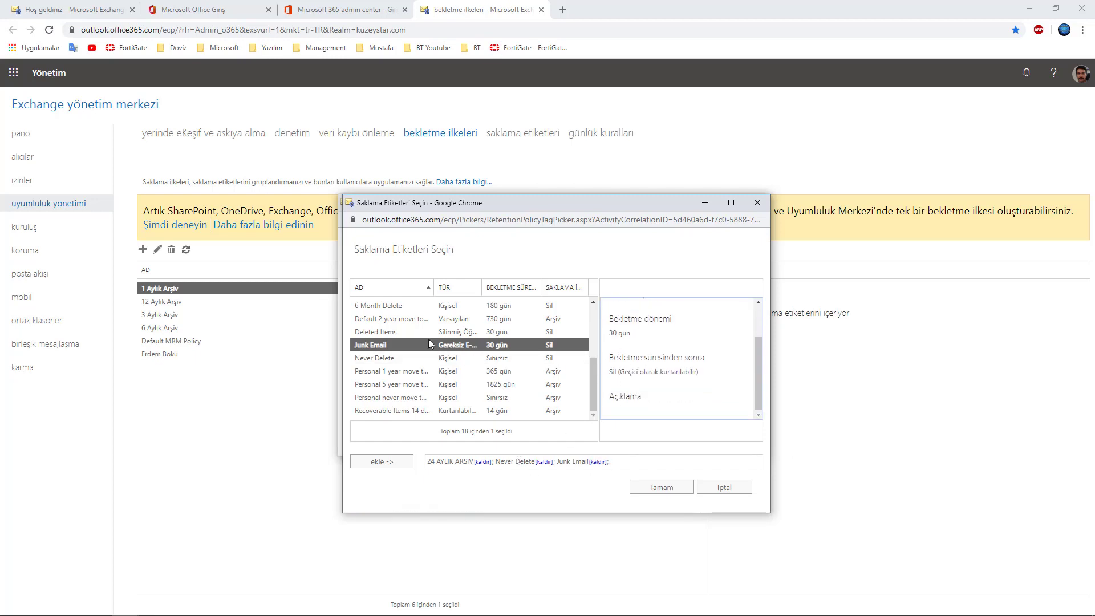
scroll(429, 339, up, 1)
scroll(725, 406, up, 2)
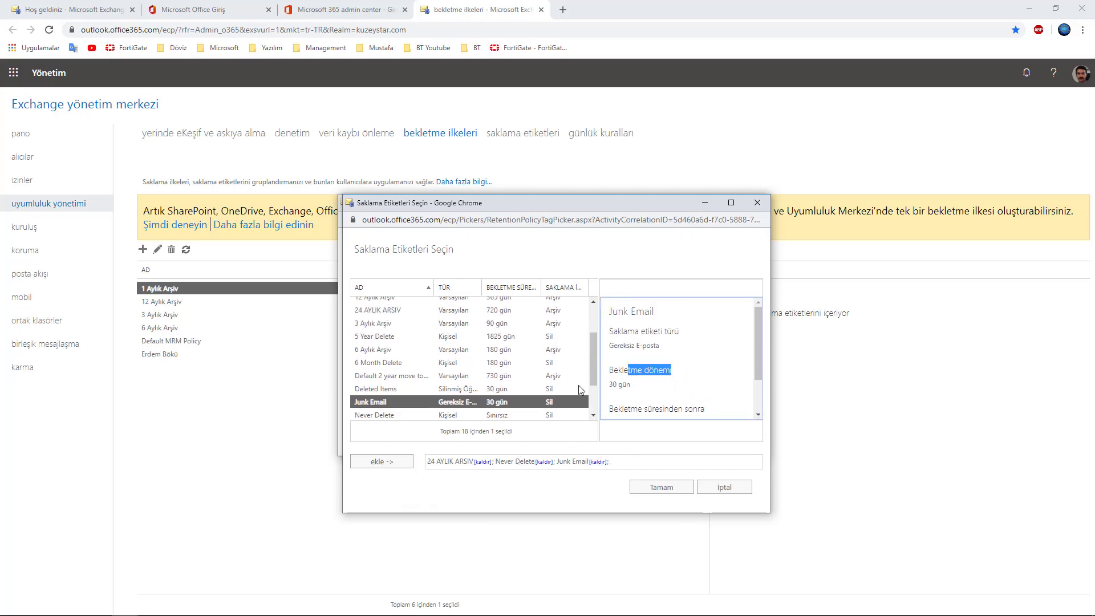
scroll(416, 365, down, 1)
click(412, 331)
drag(618, 346, 676, 355)
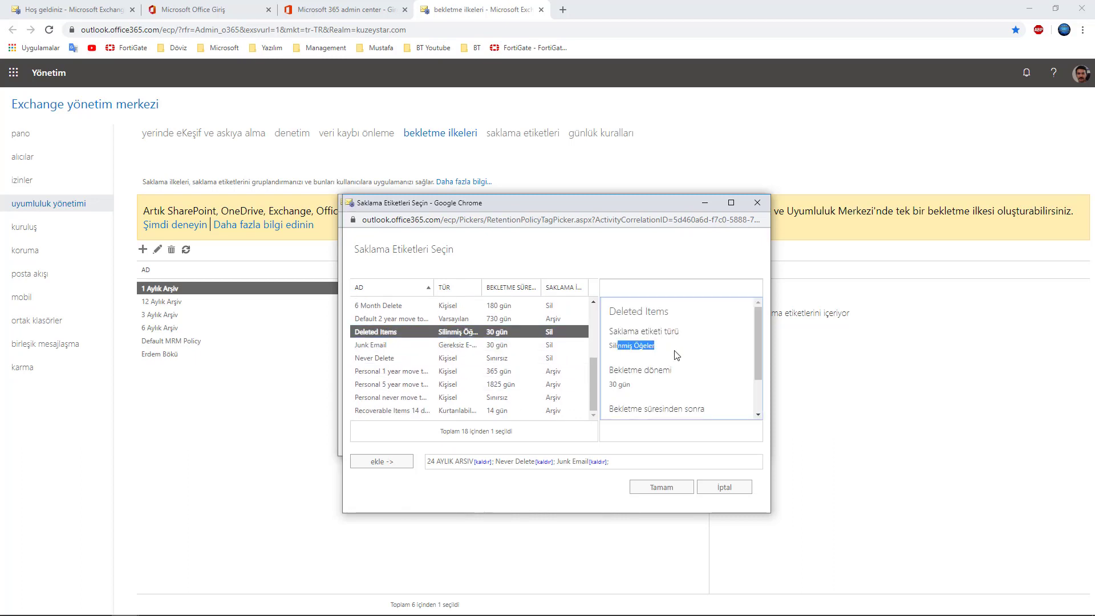
mouse_move(621, 375)
mouse_down()
mouse_move(672, 371)
mouse_move(631, 386)
mouse_up()
scroll(643, 397, down, 1)
drag(611, 461, 590, 461)
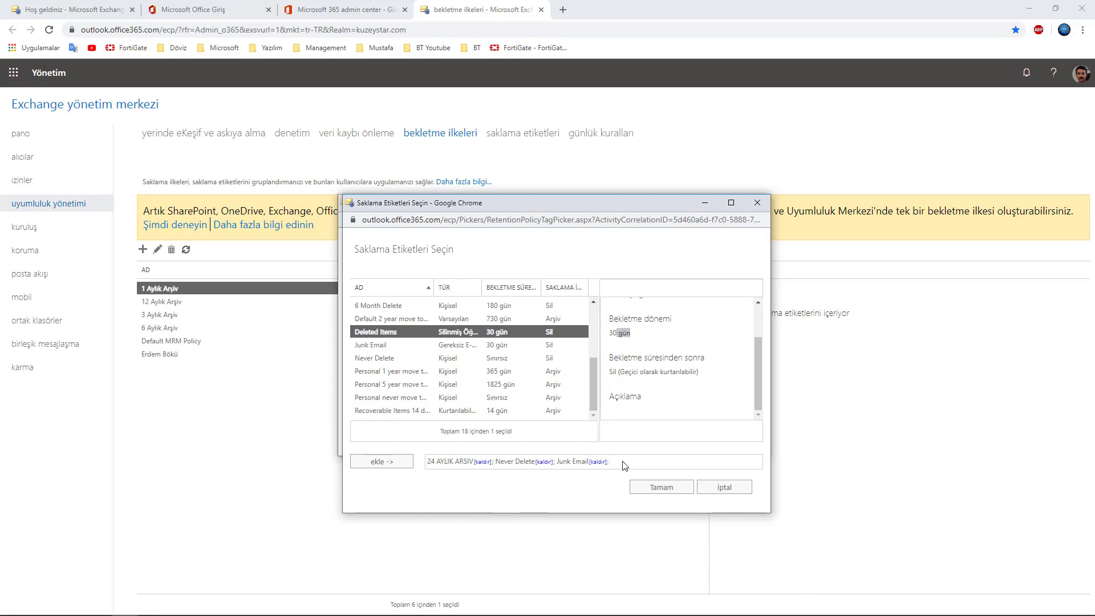
Remove Junk Email and Never Delete from the selected tags, then save the policy with only 24 AYLIK ARSIV
click(600, 462)
click(545, 461)
click(661, 486)
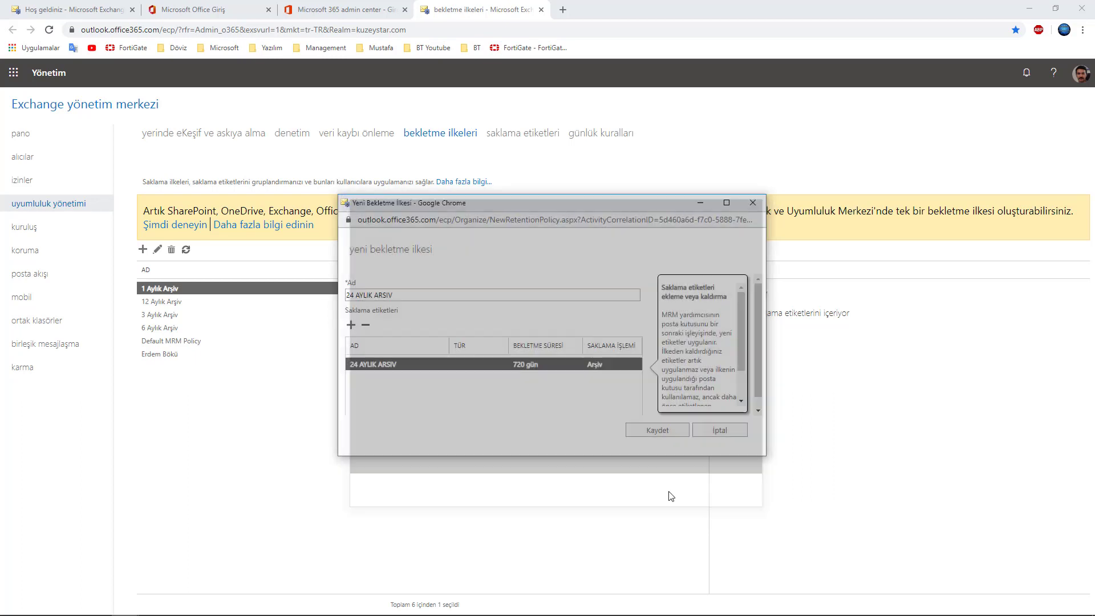
click(649, 434)
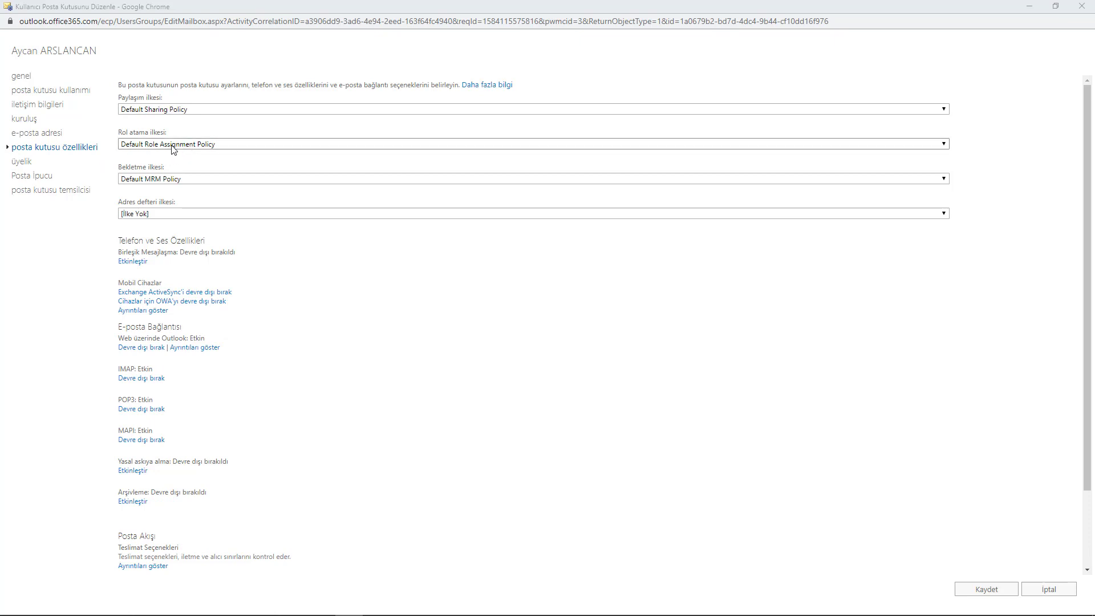
Enable archiving for the open user mailbox, set its retention policy to 24 AYLIK ARSIV, and save
click(164, 179)
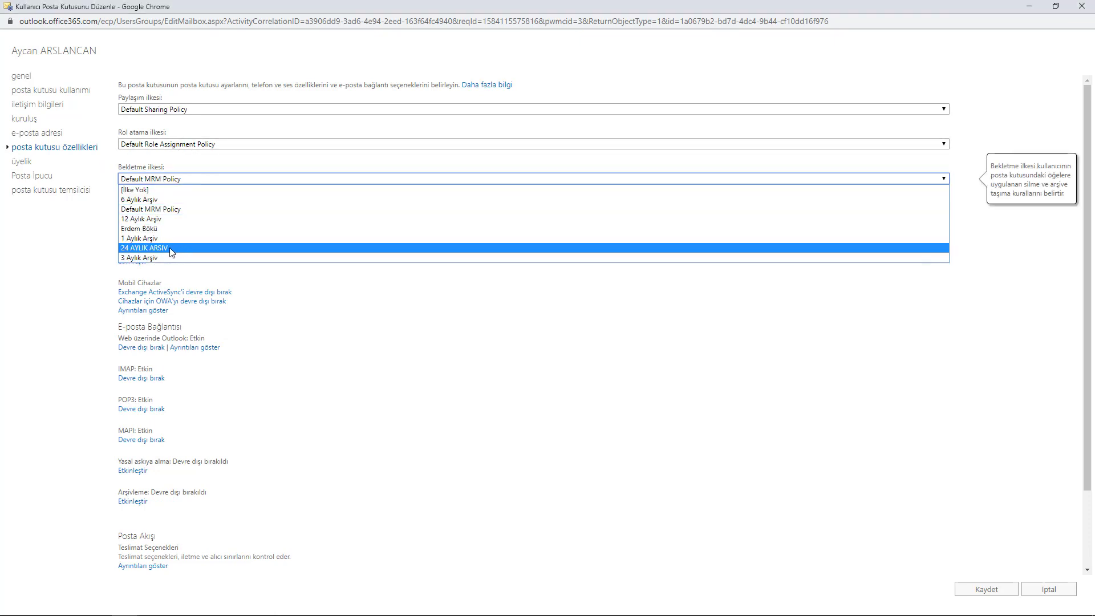
click(67, 267)
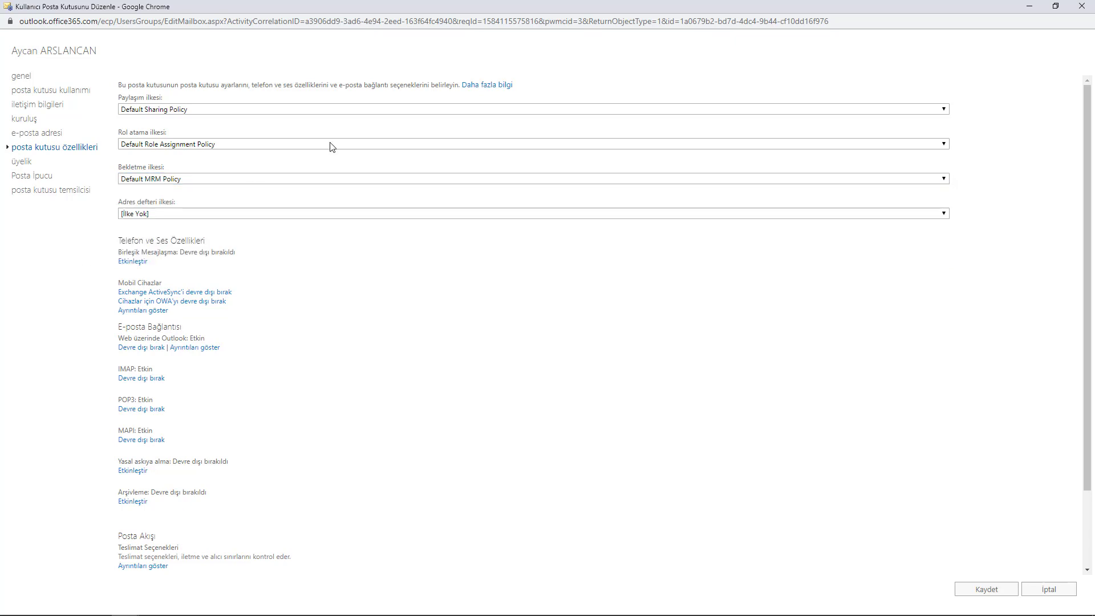
click(140, 504)
click(175, 183)
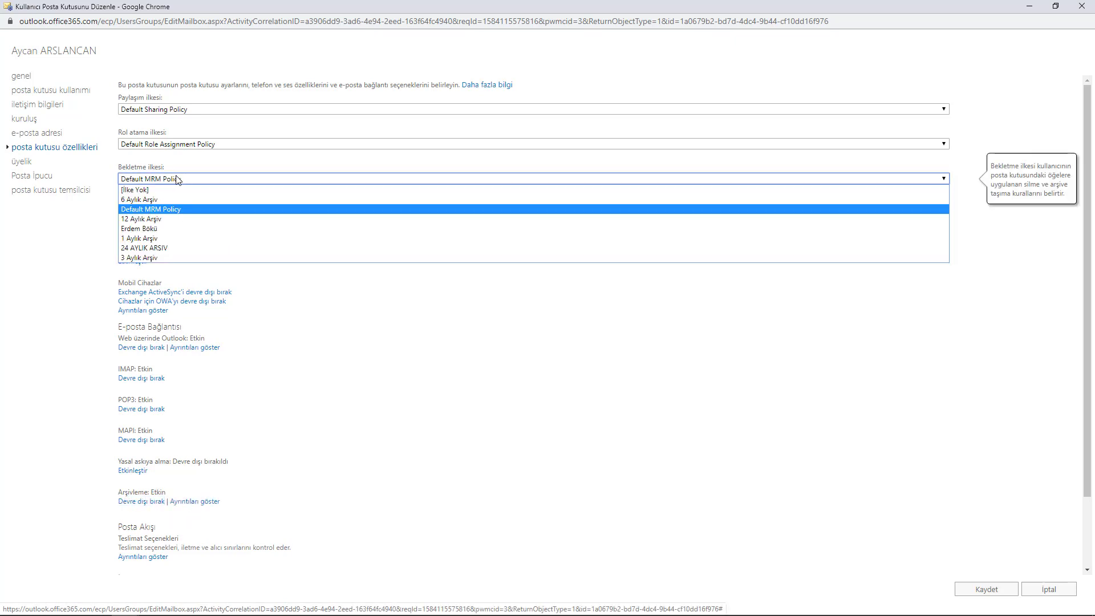
click(150, 249)
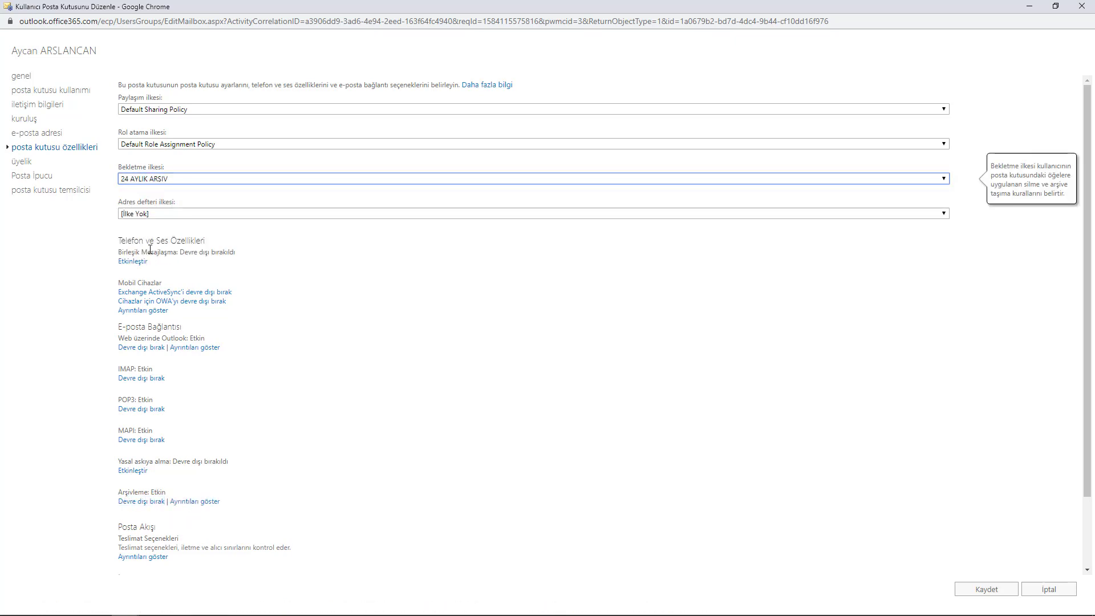
click(992, 594)
Switch to Windows Photo Viewer and review the screenshots on enabling archiving and choosing a mailbox retention policy
key(alt+Tab)
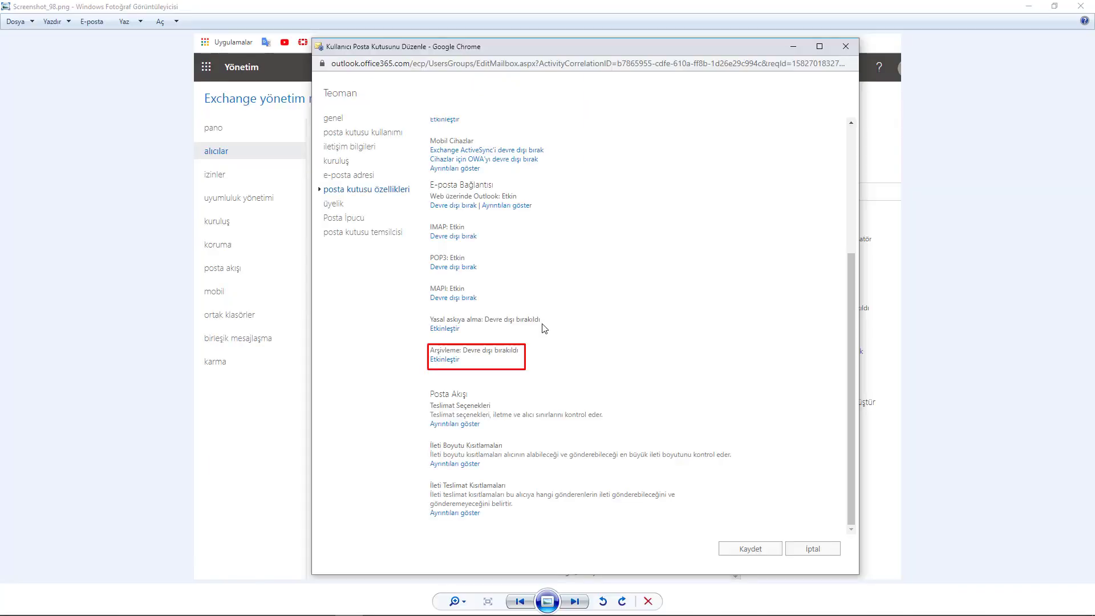
key(Right)
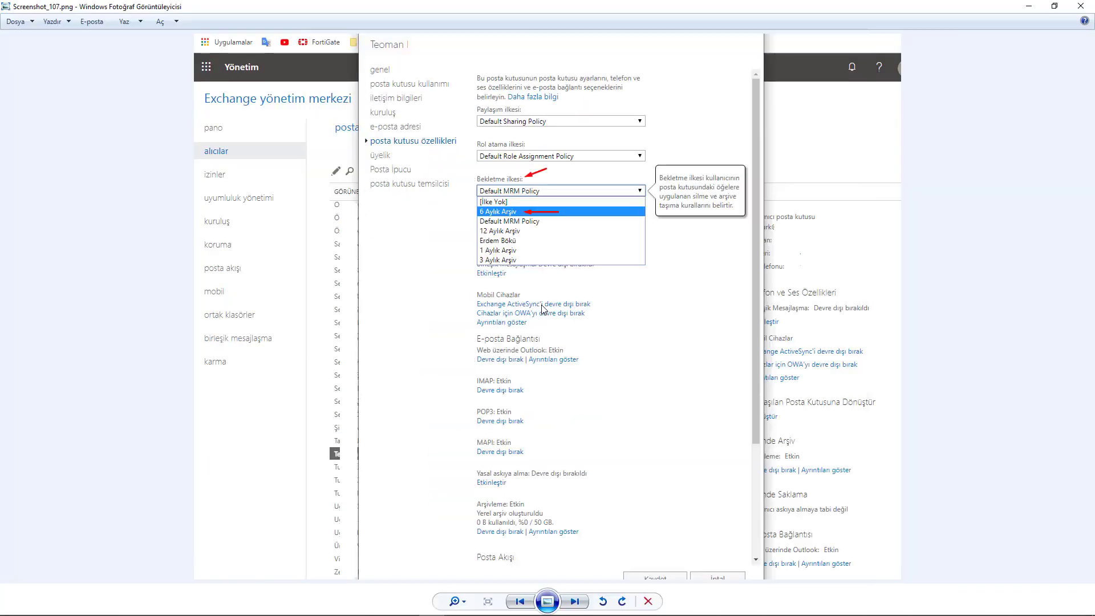
key(Right)
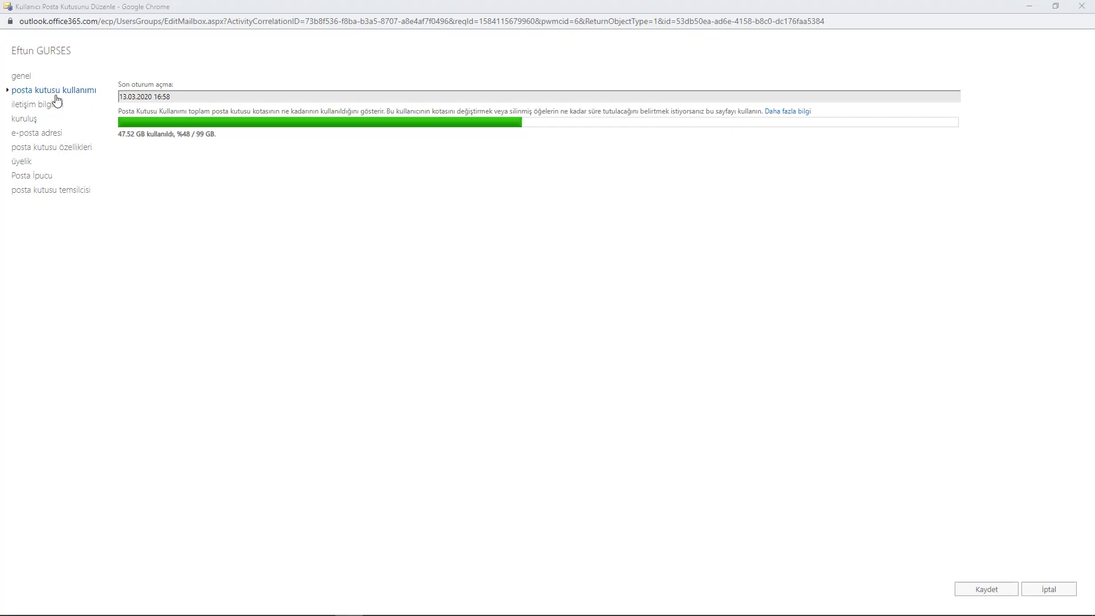
Examine the used space and total quota on the second user's mailbox usage page
drag(147, 132, 120, 135)
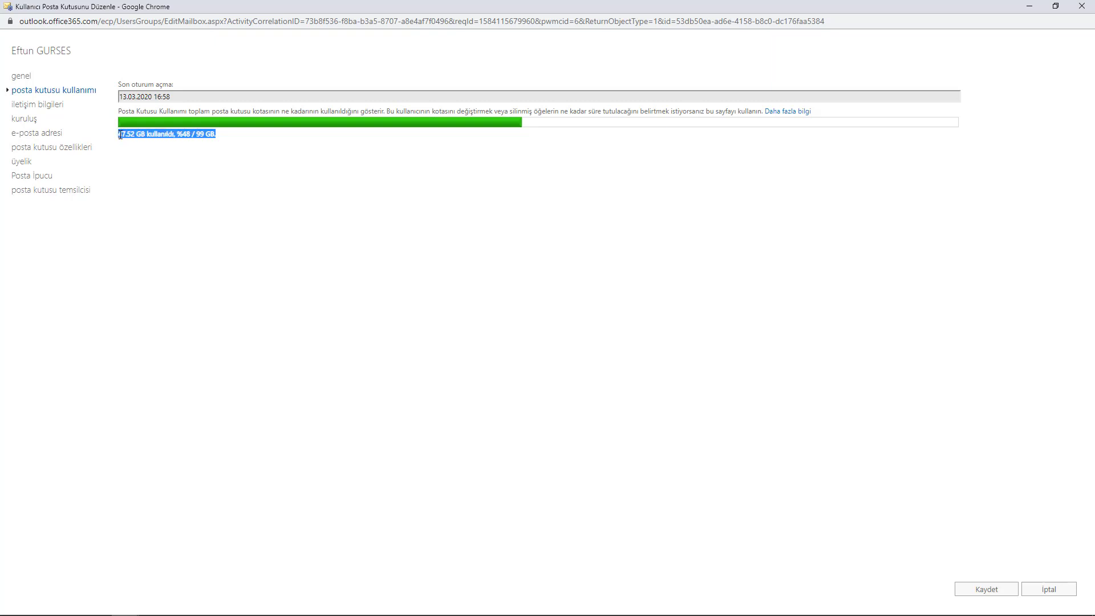
click(124, 136)
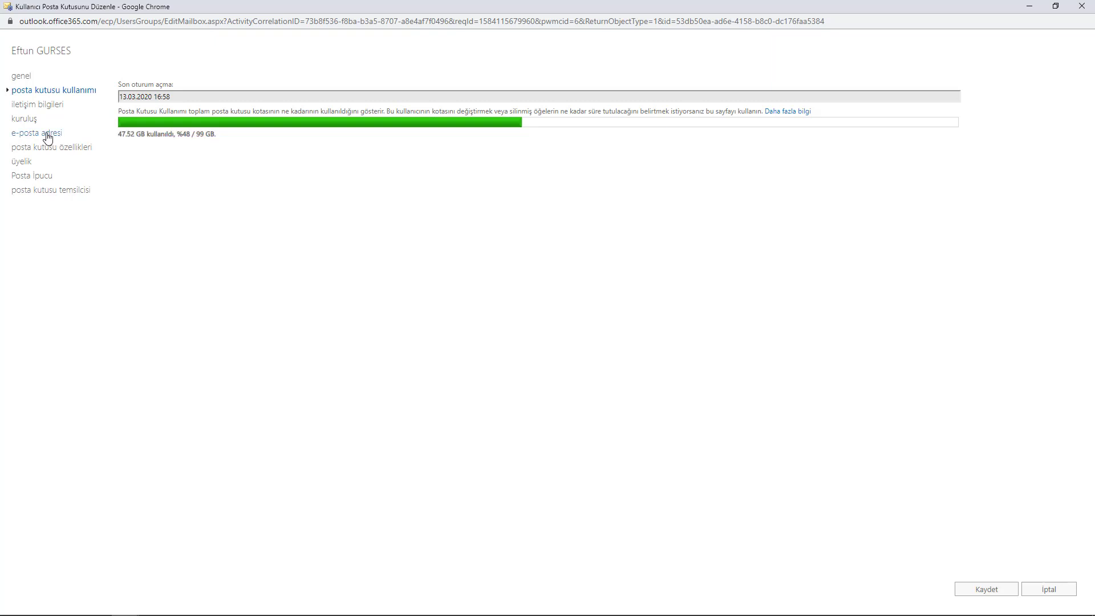
drag(136, 135, 196, 136)
click(245, 143)
click(201, 135)
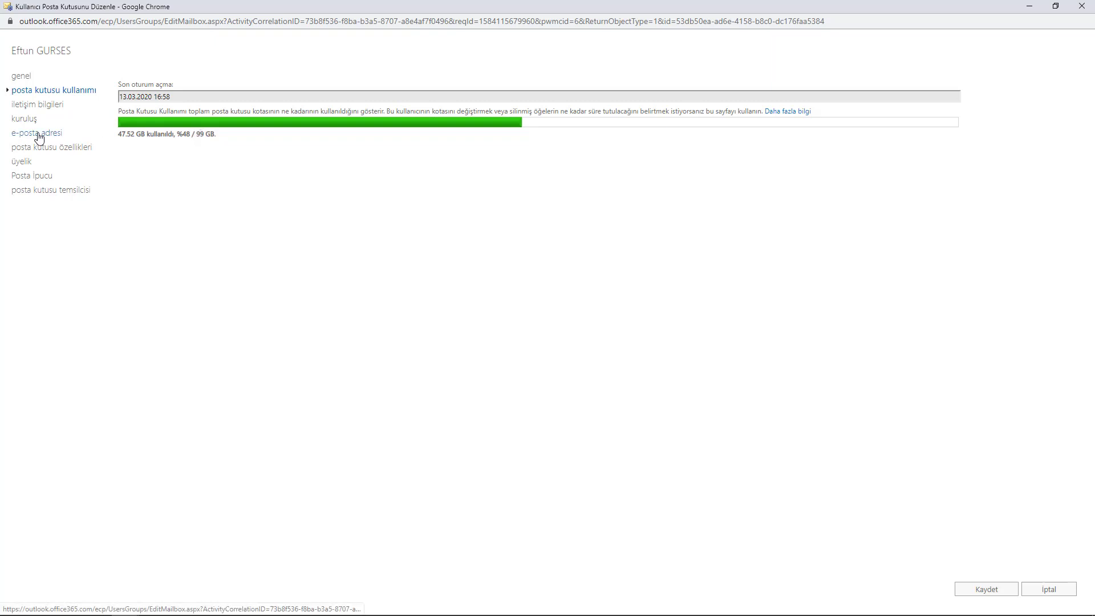
Enable archiving in this user's mailbox features and view the available retention policies without choosing one
click(44, 148)
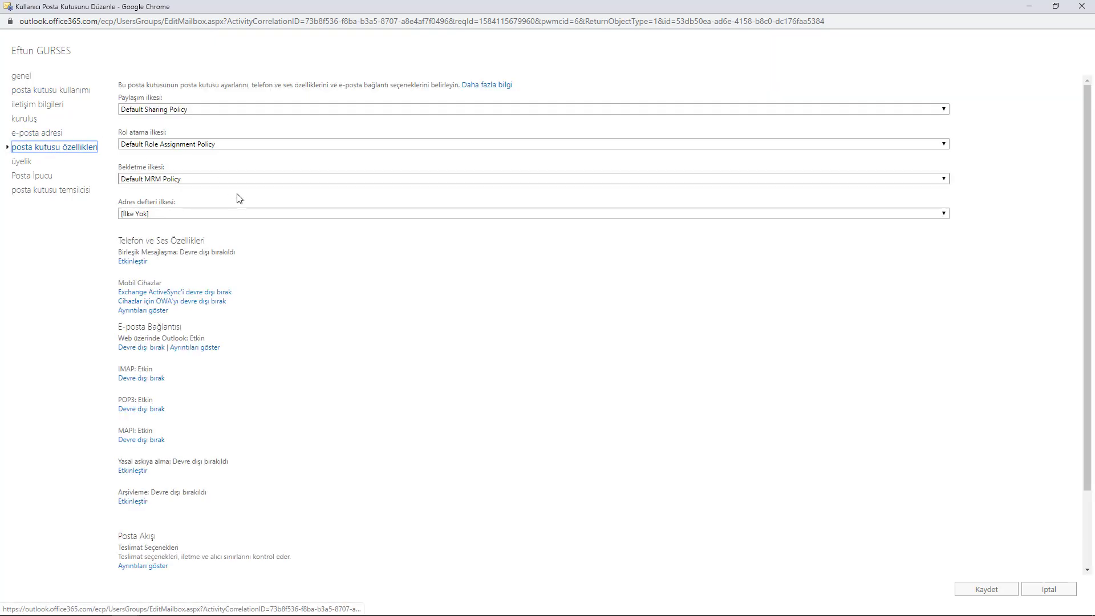
click(137, 502)
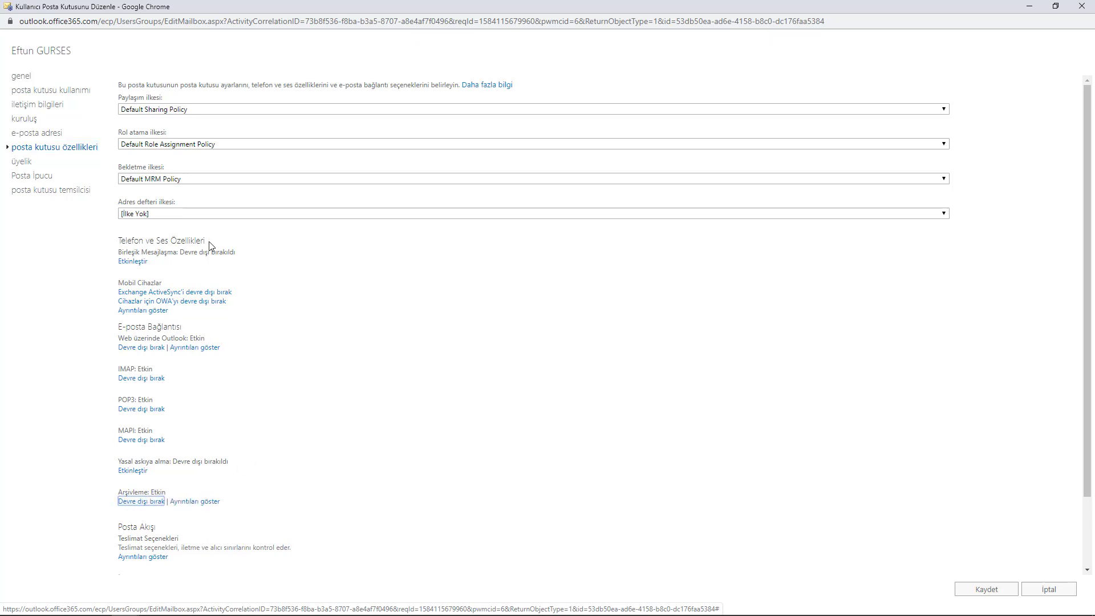
click(183, 180)
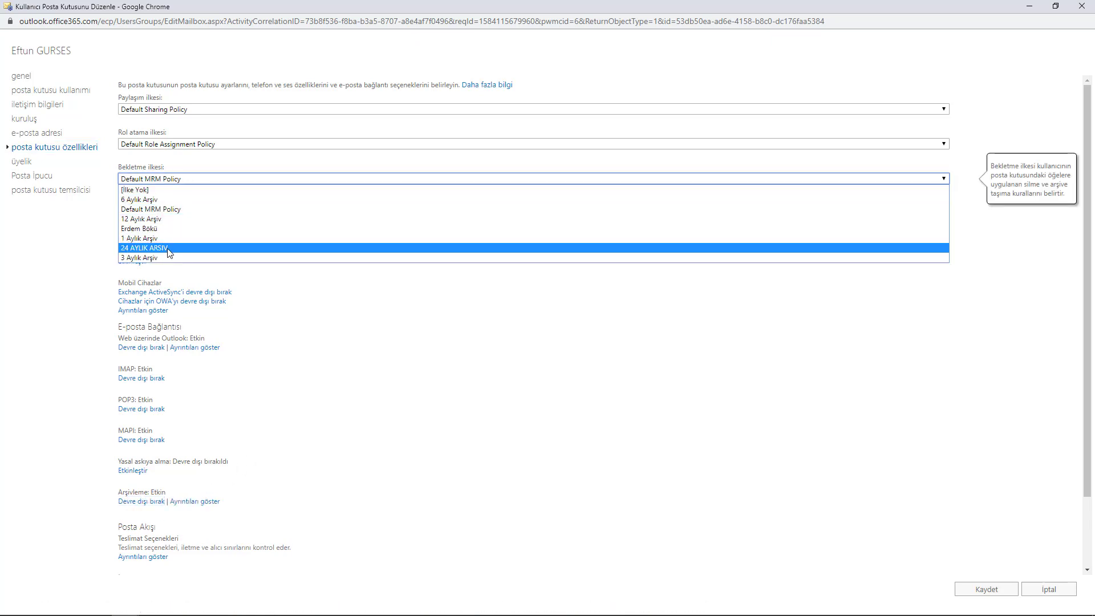
click(469, 491)
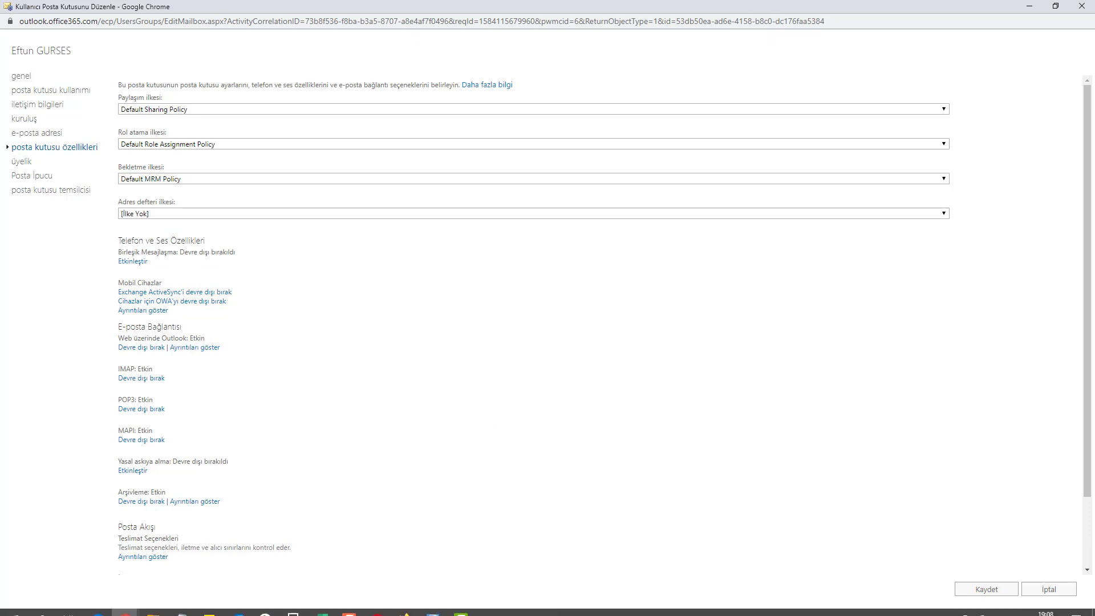
Return to Windows Photo Viewer and review the screenshots of a mailbox with the 6 Aylık Arşiv policy and its archive usage
mouse_move(433, 603)
click(493, 573)
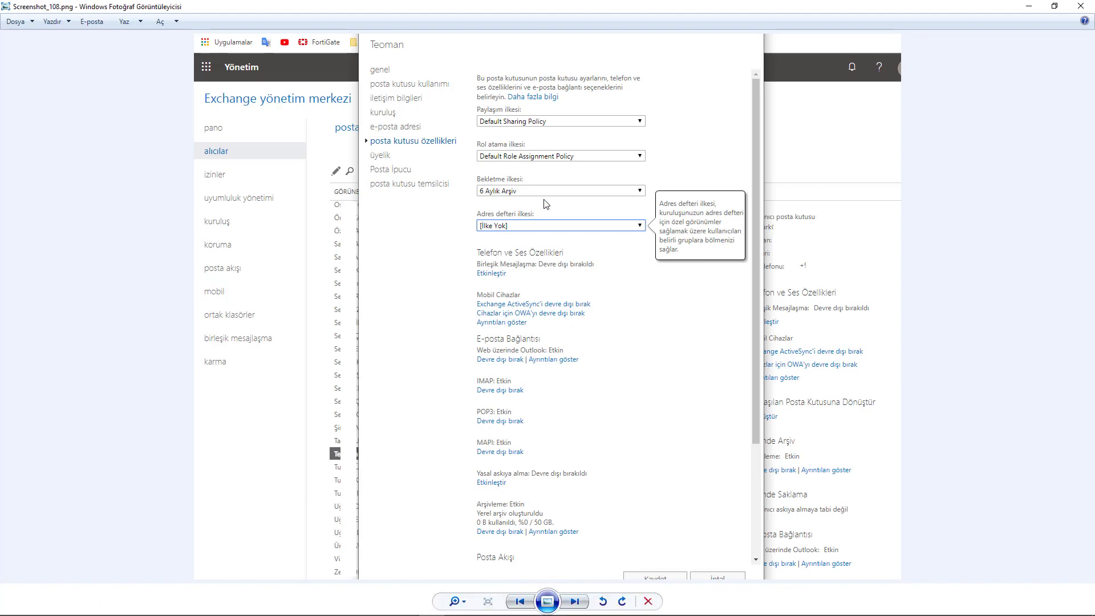
key(Right)
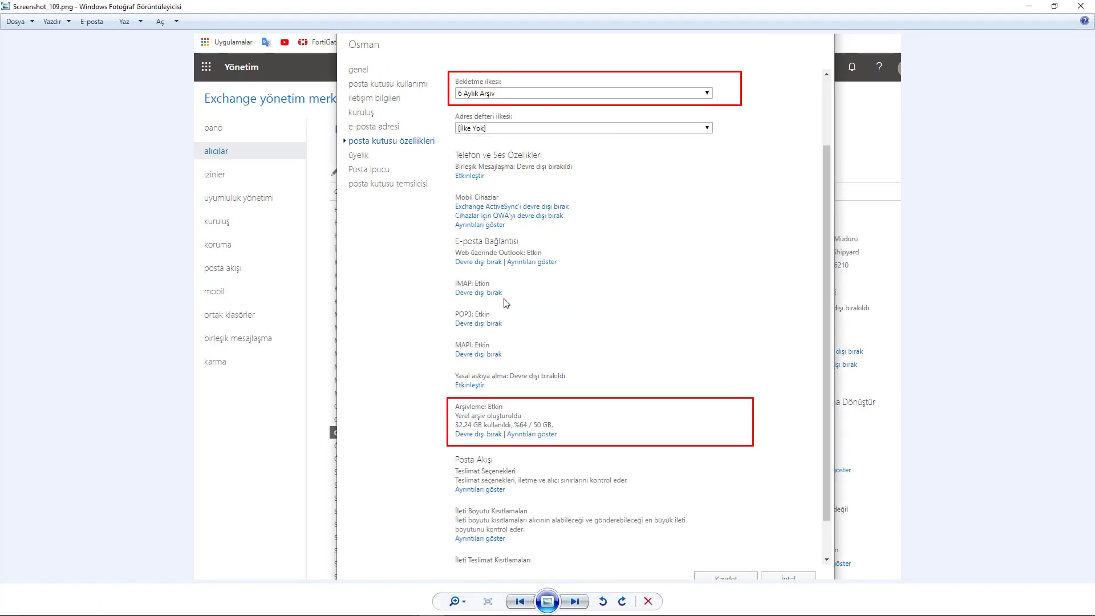
scroll(506, 431, up, 2)
scroll(506, 430, down, 2)
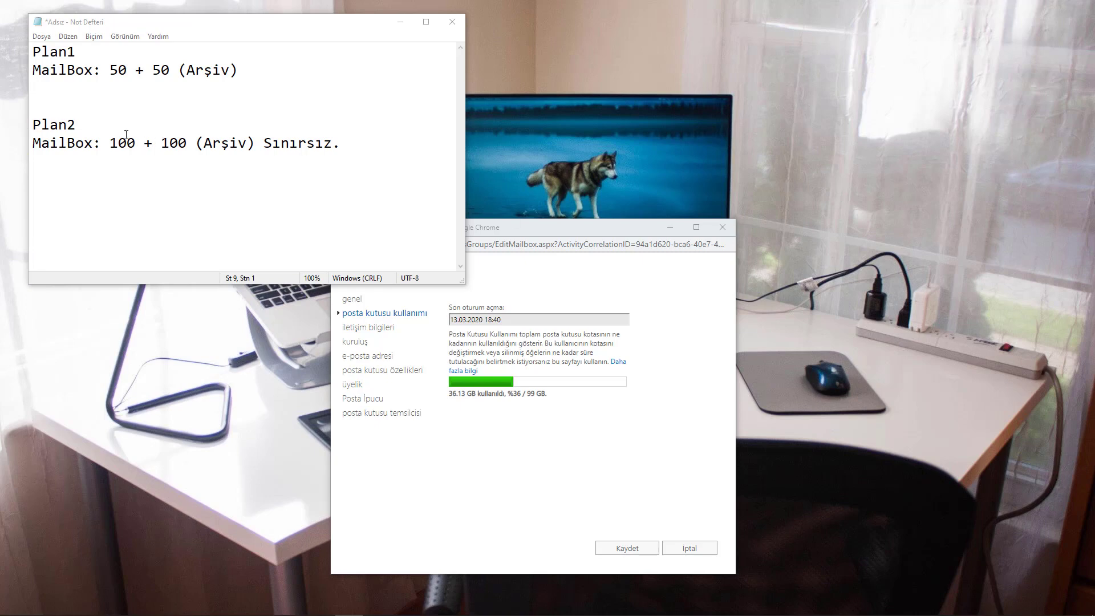
Compare the Plan2 mailbox and archive quotas noted in Notepad with the user's mailbox usage and archiving details in the mailbox features
drag(110, 142, 164, 148)
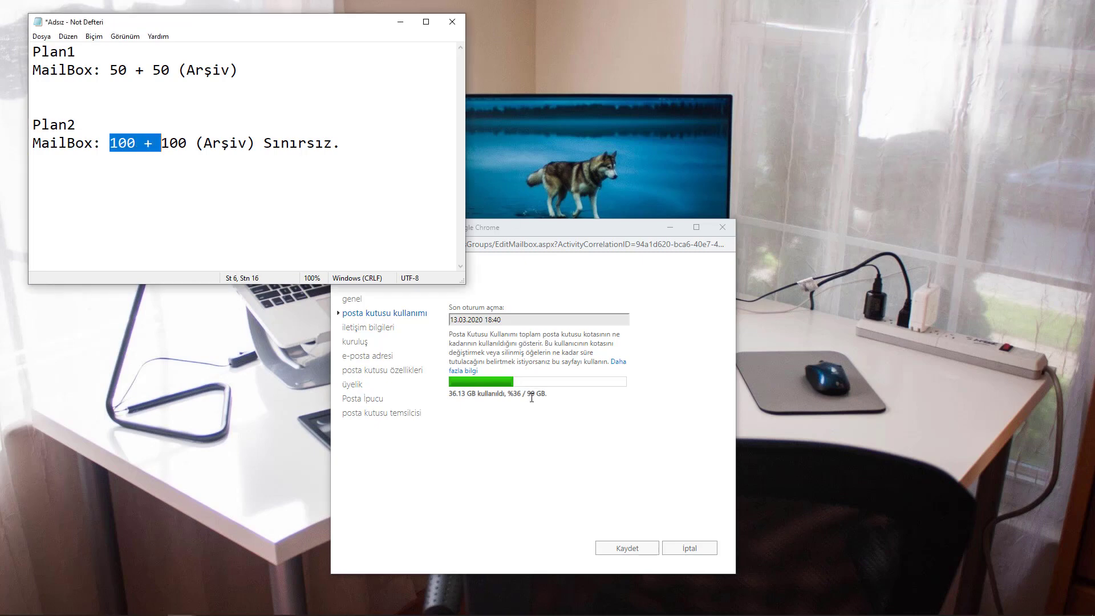
click(391, 376)
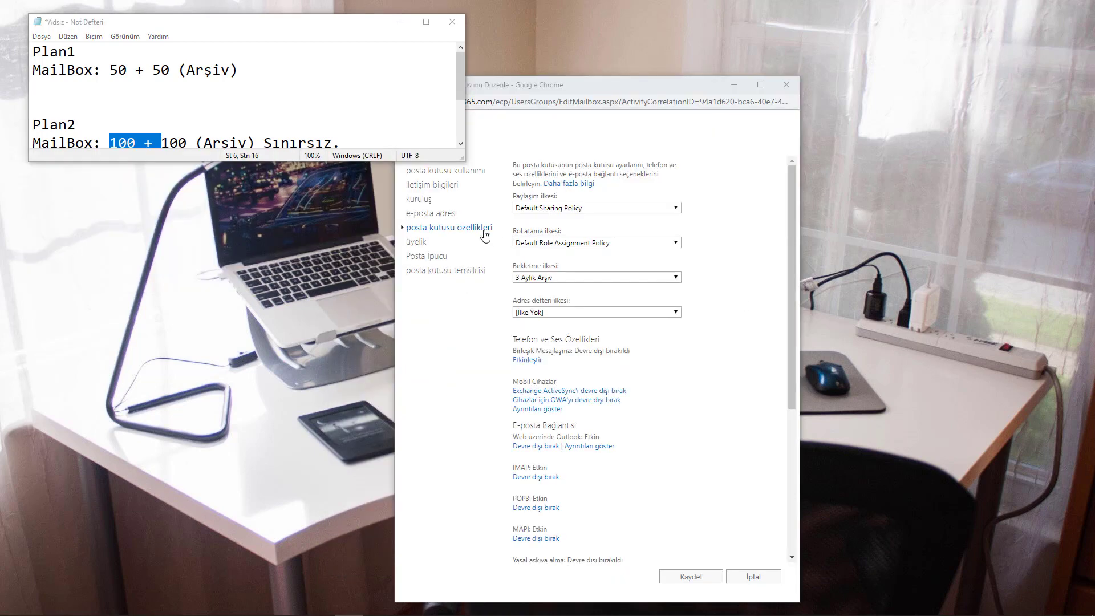
scroll(507, 256, down, 1)
scroll(529, 276, up, 1)
scroll(533, 285, down, 3)
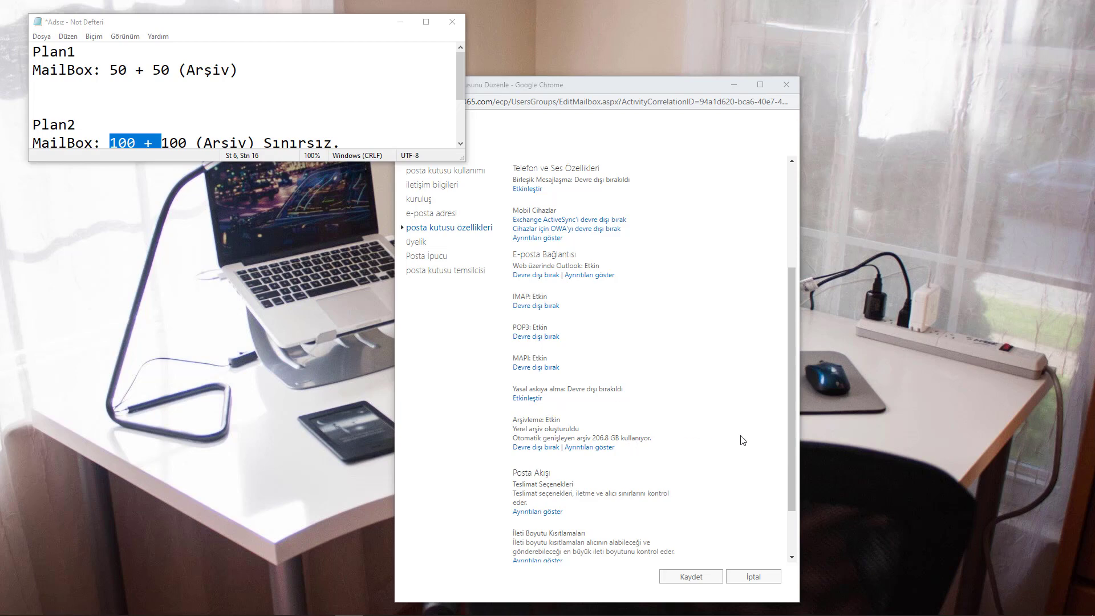
scroll(153, 117, down, 1)
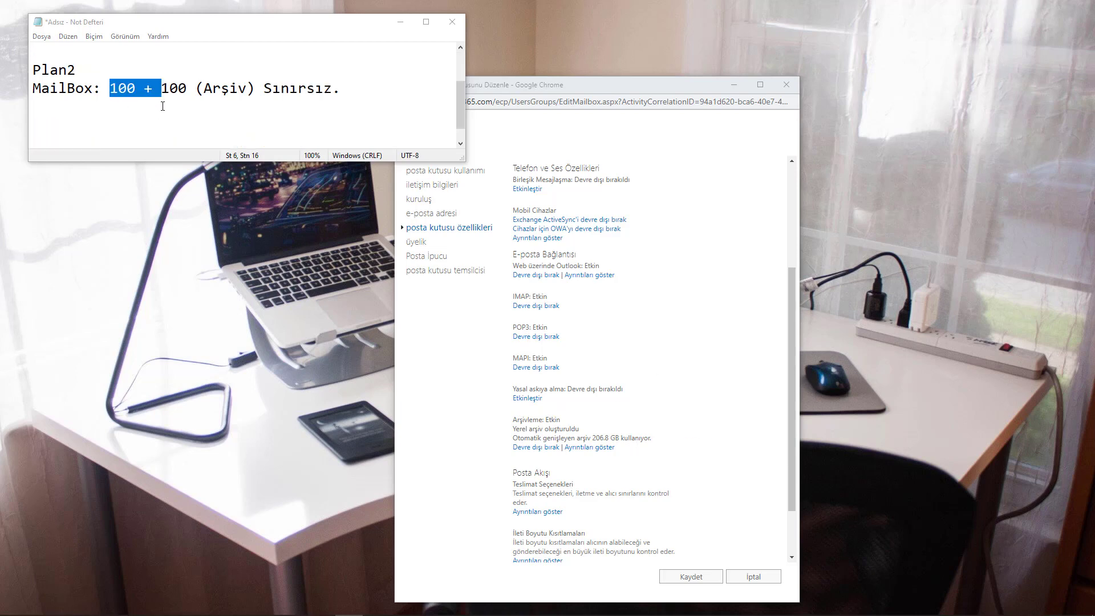
drag(161, 89, 341, 88)
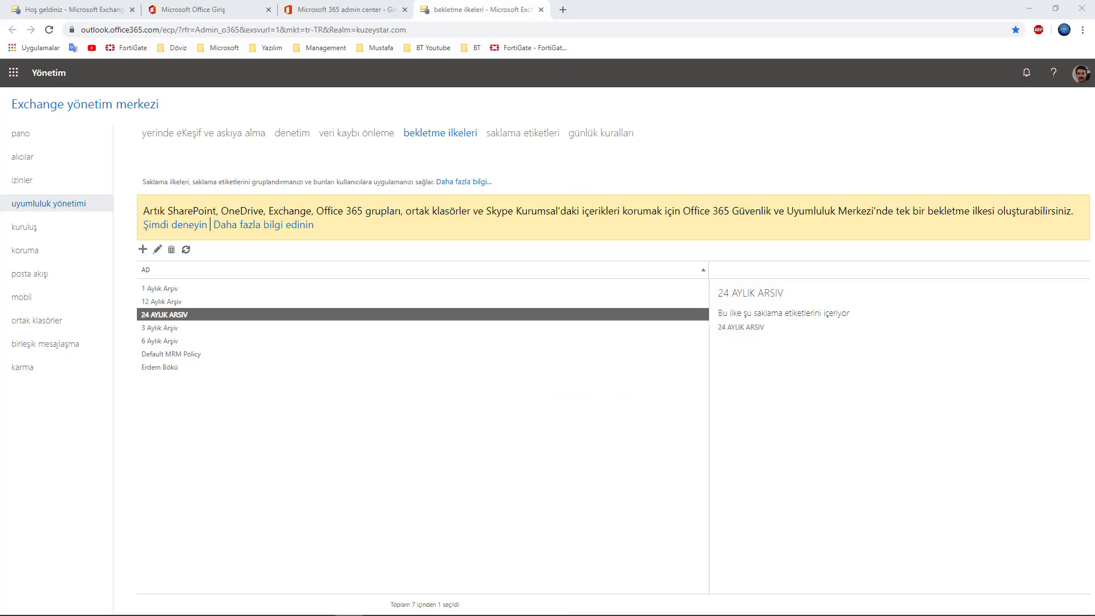
Review the retention policies and retention tags in Exchange admin center, examining the details of the 24 AYLIK ARSIV and 6 Aylık Arşiv tags
click(494, 137)
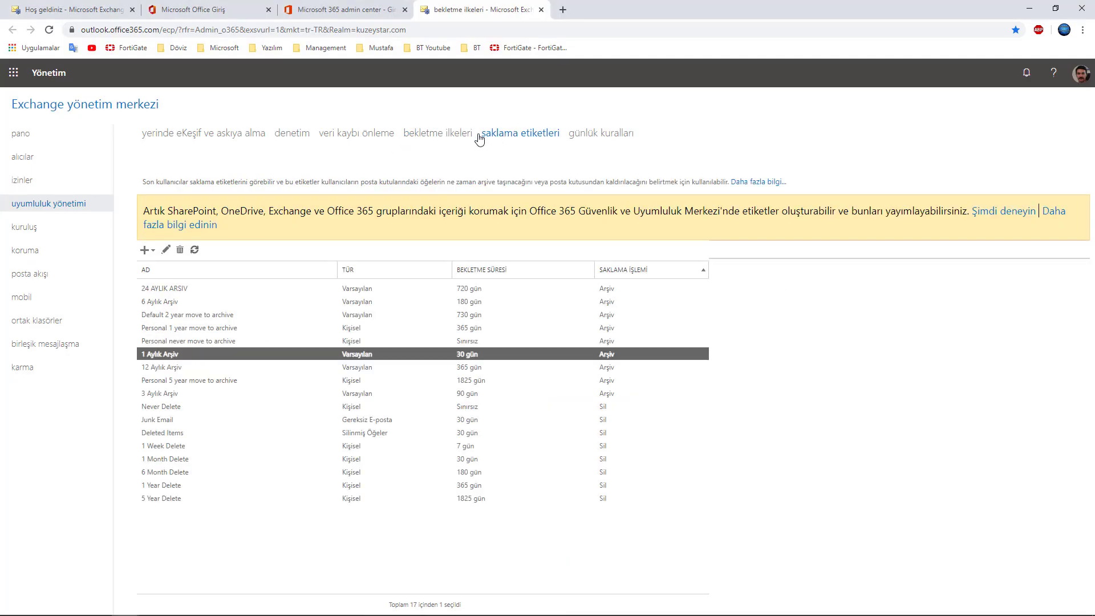
click(441, 134)
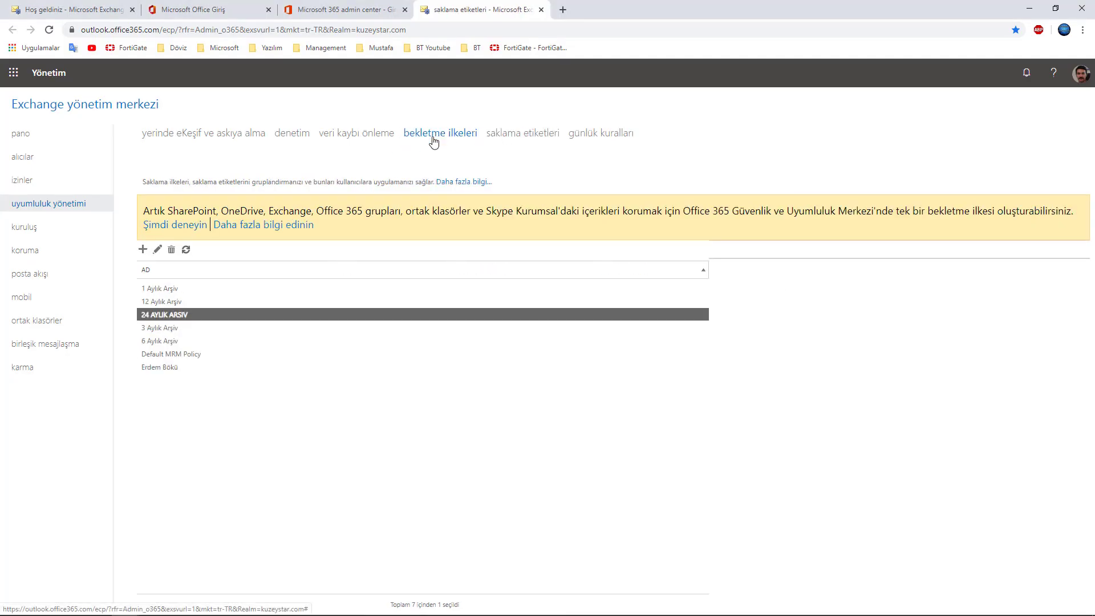
click(525, 134)
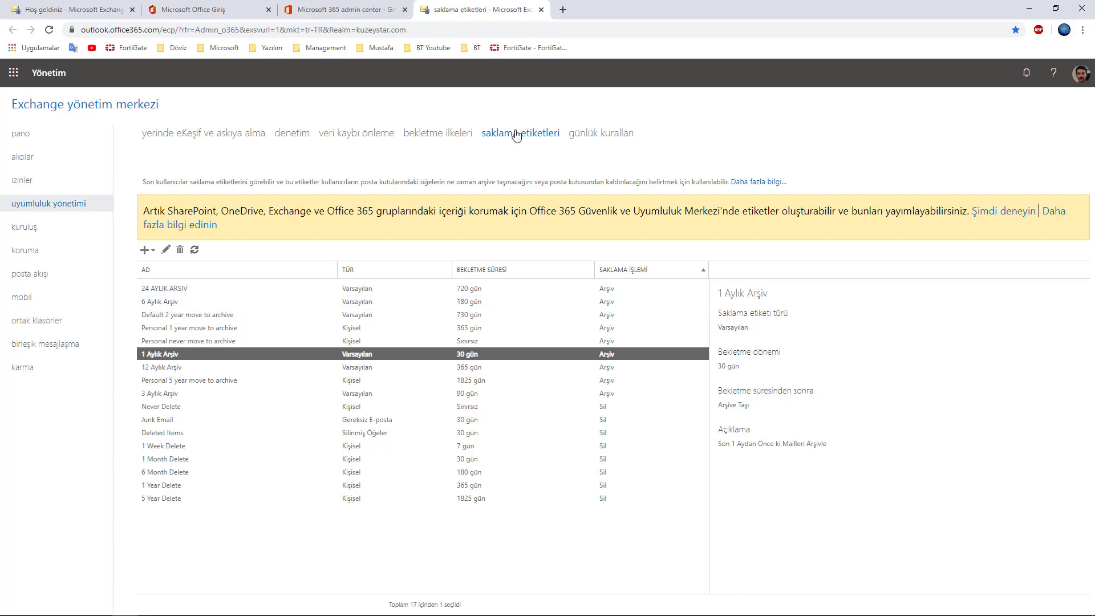
click(200, 289)
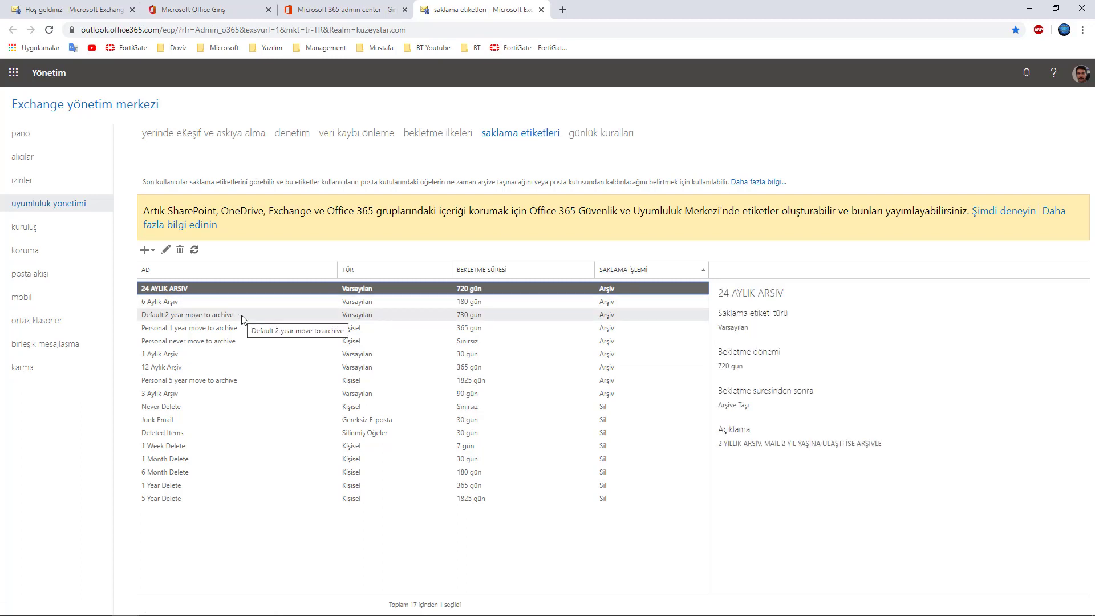
click(243, 318)
click(171, 301)
click(170, 289)
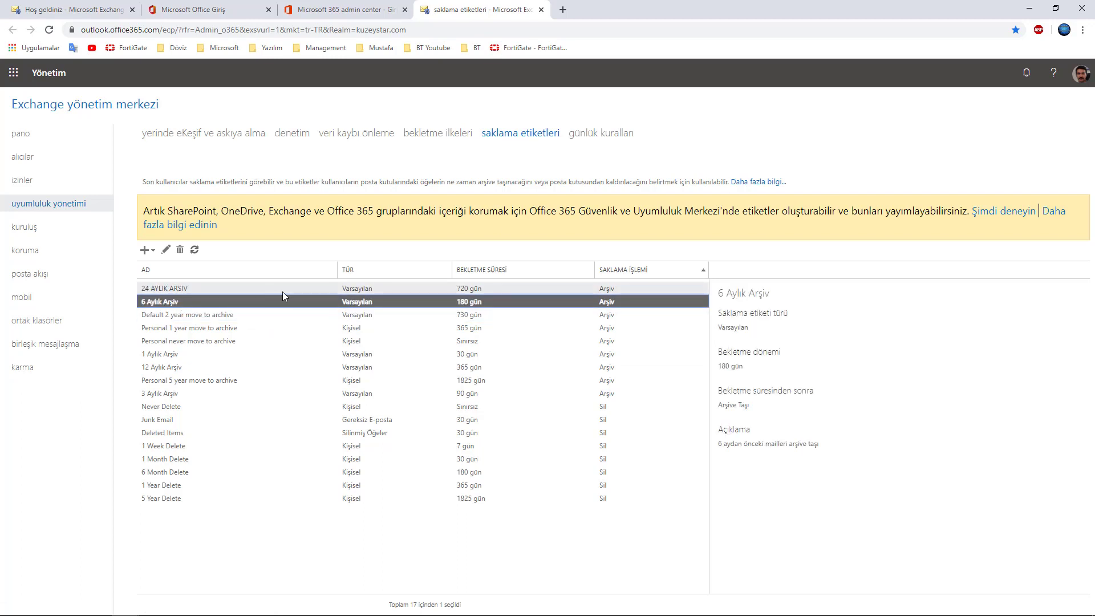
click(170, 301)
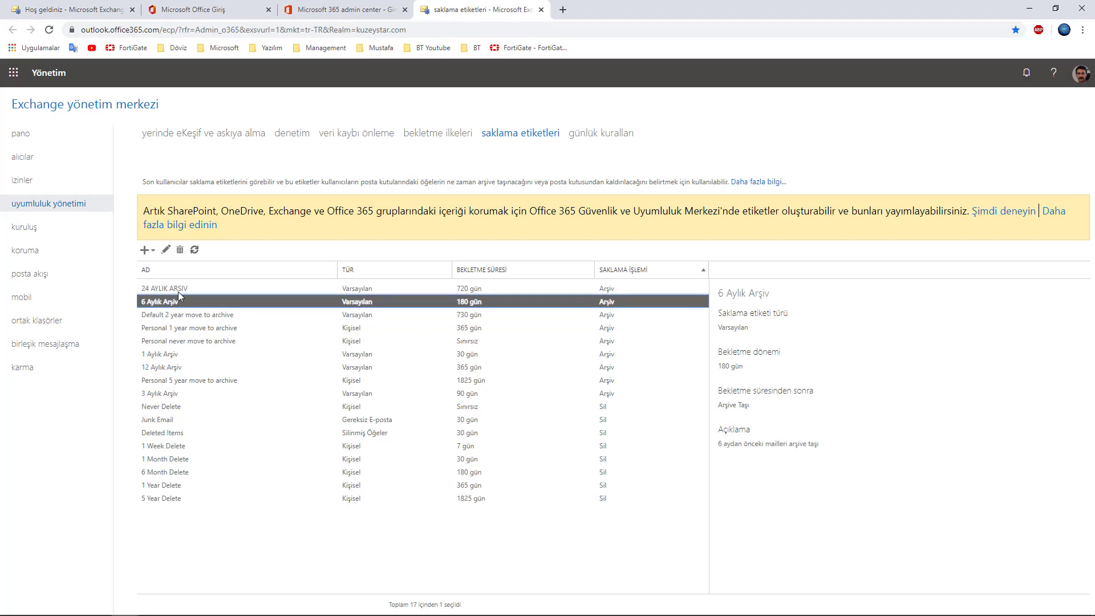
Open the 24 AYLIK ARSIV retention tag for editing and consult the Plan2 note in Notepad
click(179, 289)
double_click(183, 288)
mouse_move(521, 285)
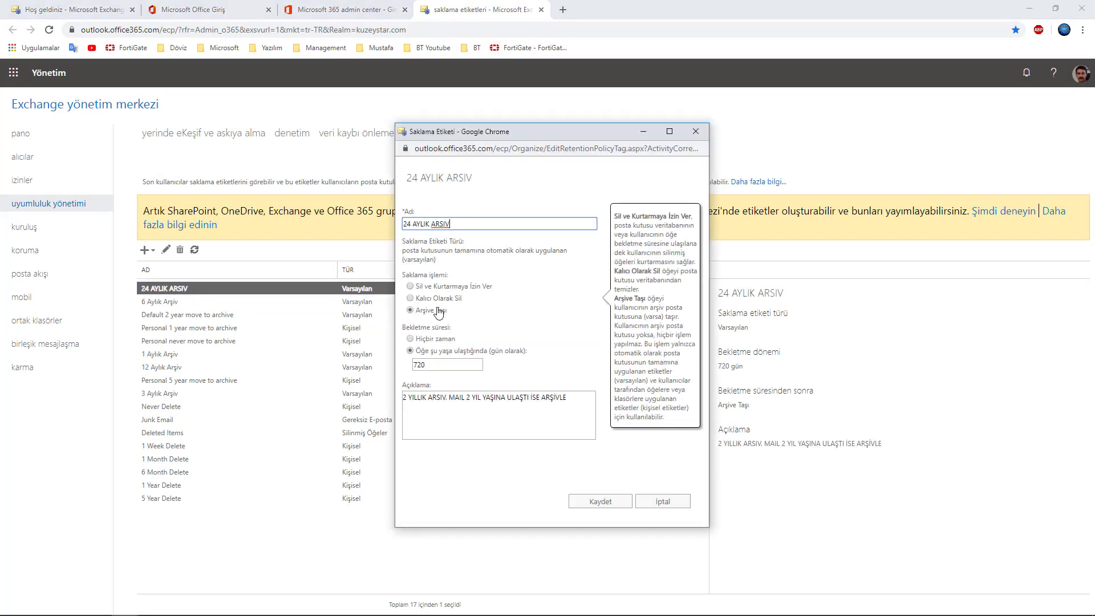
drag(453, 224, 378, 222)
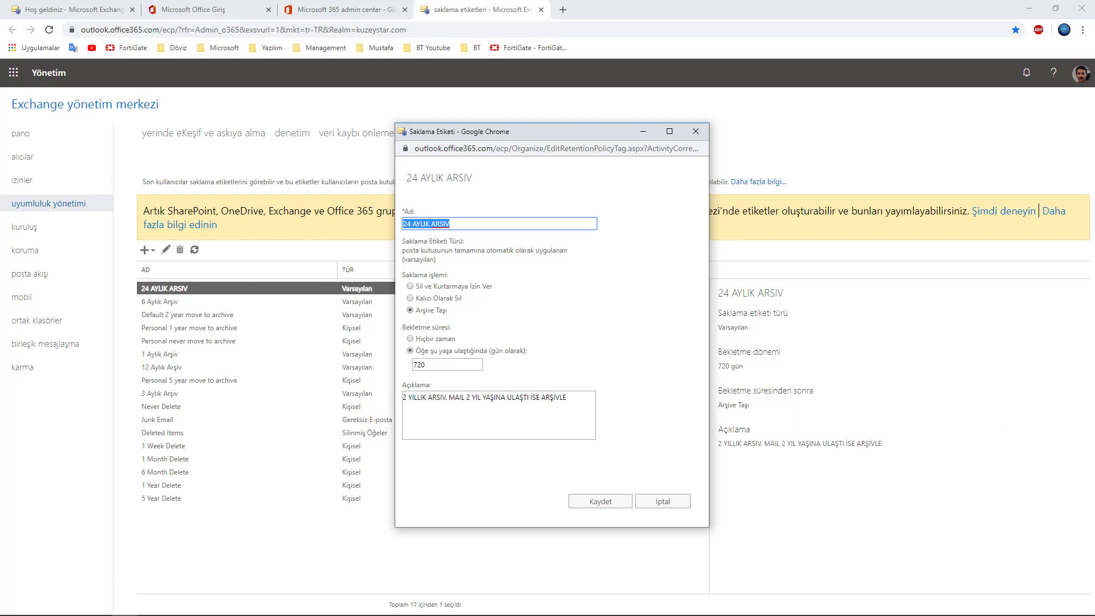
key(alt+Tab)
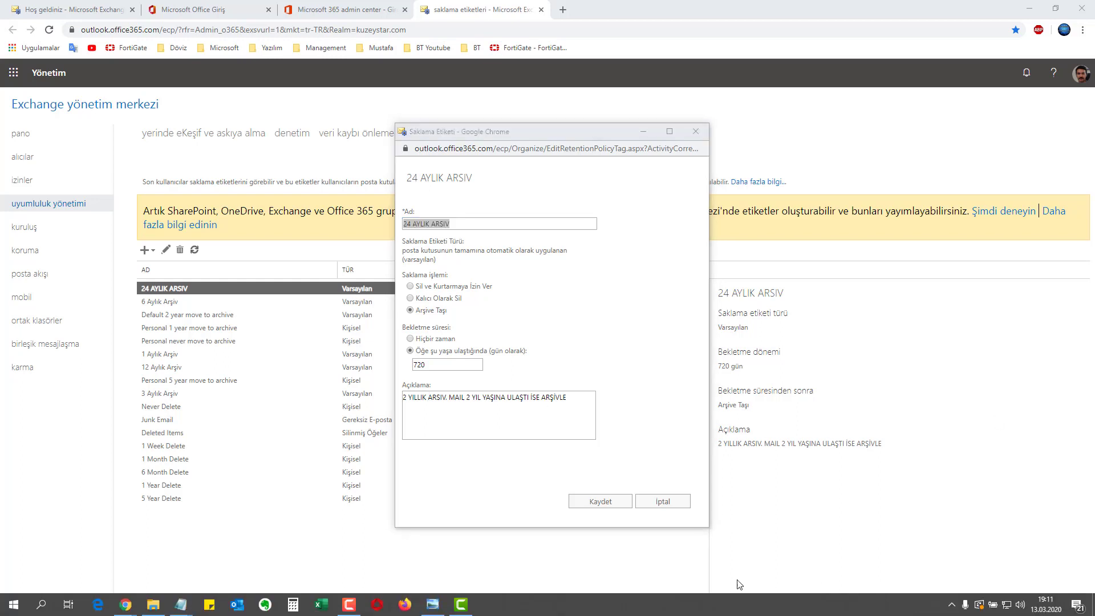
mouse_move(255, 611)
mouse_move(181, 604)
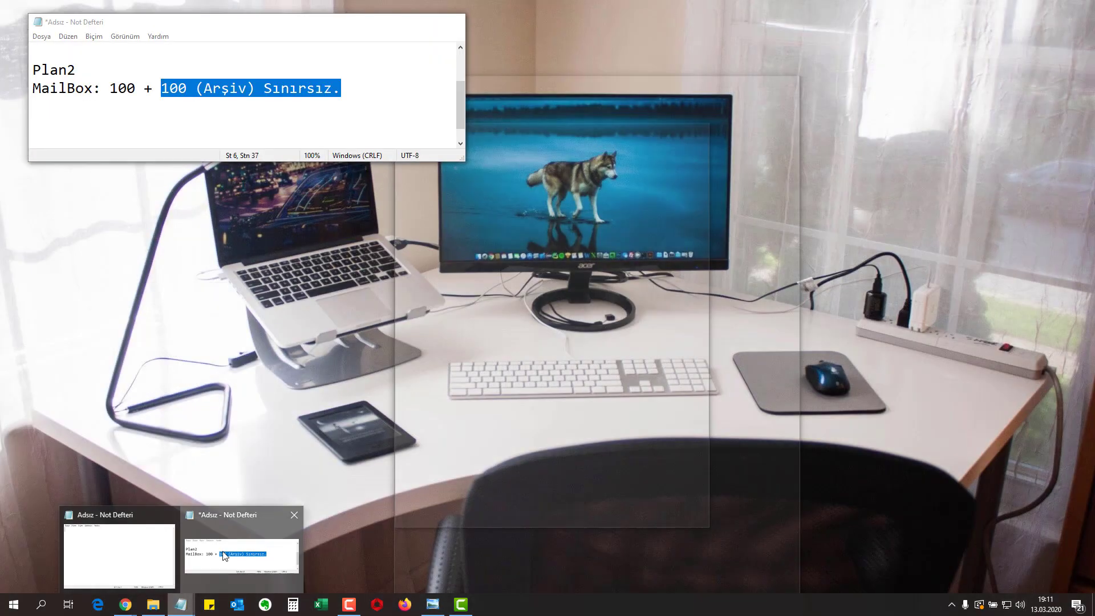
click(223, 556)
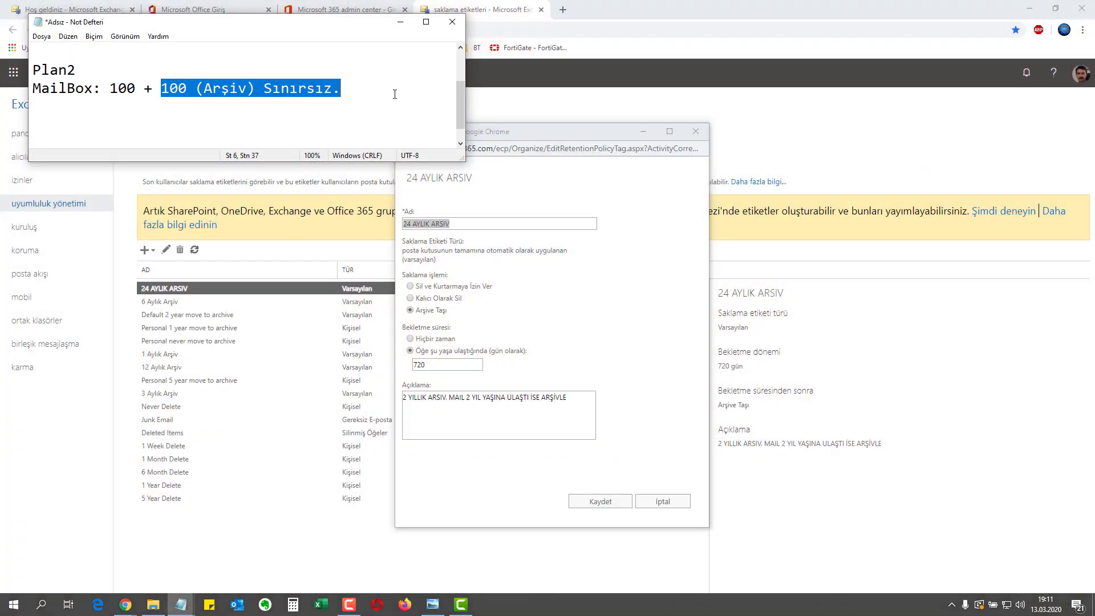
key(alt+Tab)
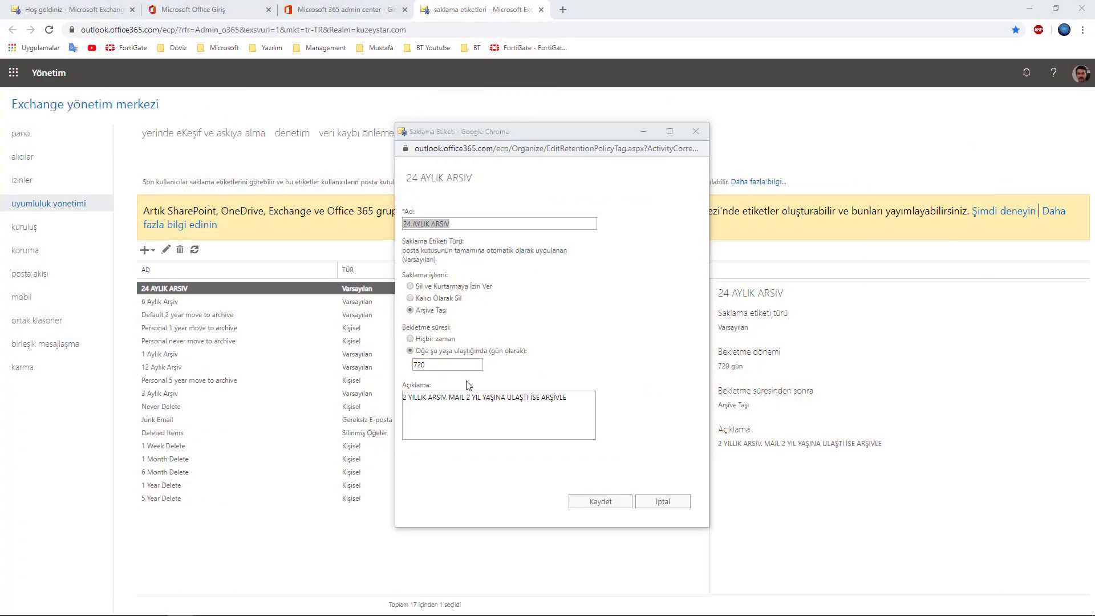
Replace the 24 AYLIK ARSIV tag's description with "Mail 2 yaşını doldurduysa arşivle." and save the tag
triple_click(548, 396)
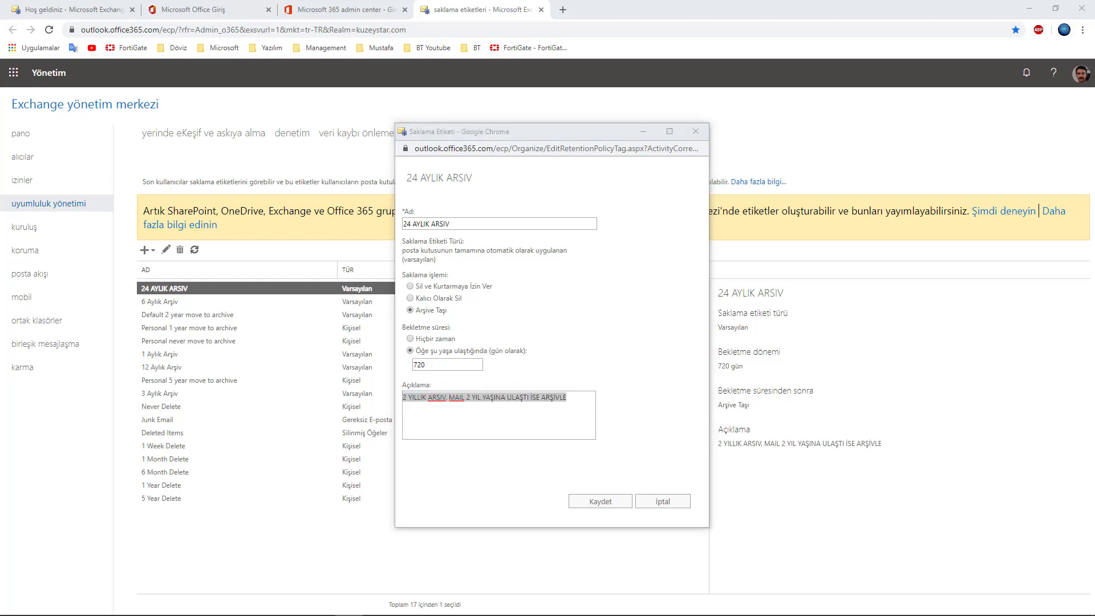
text(Mail 2 yaşını doldurduysa arşivle.)
drag(456, 224, 383, 227)
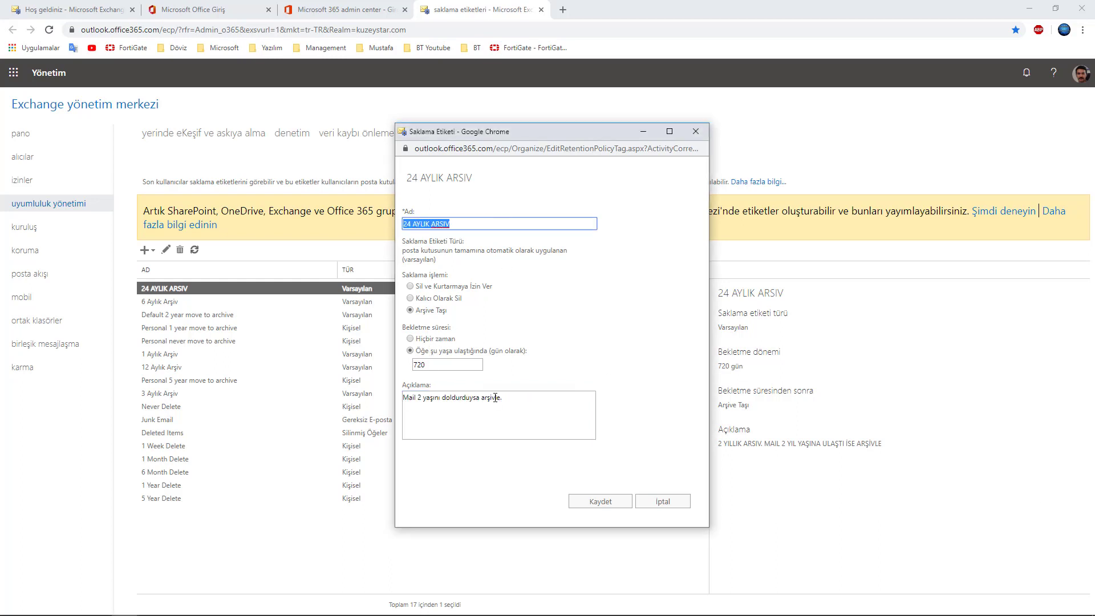
drag(500, 398, 367, 406)
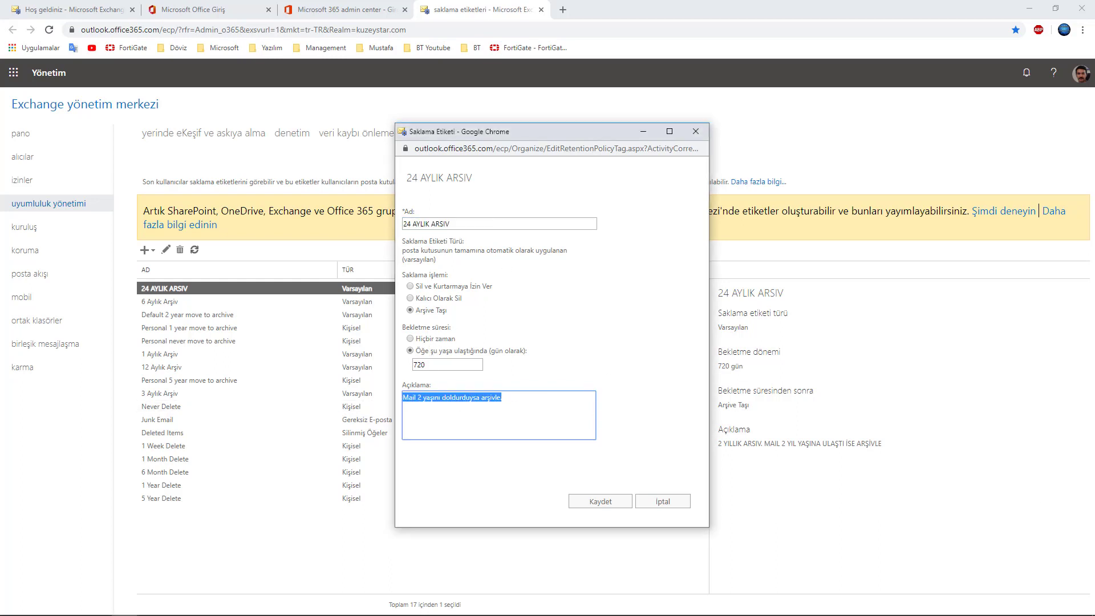
key(alt+Tab)
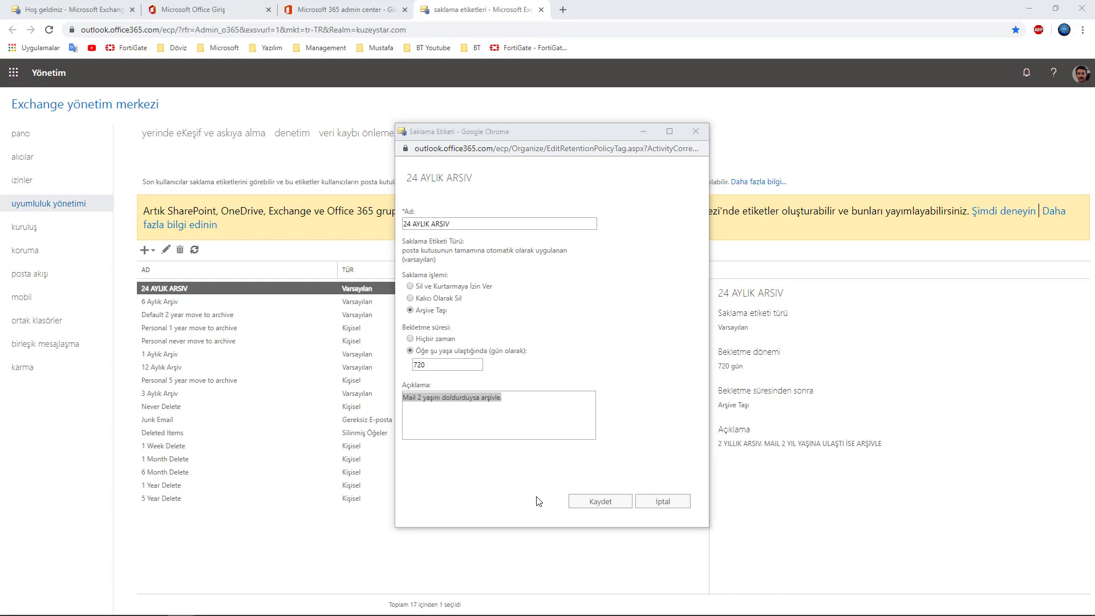
click(596, 503)
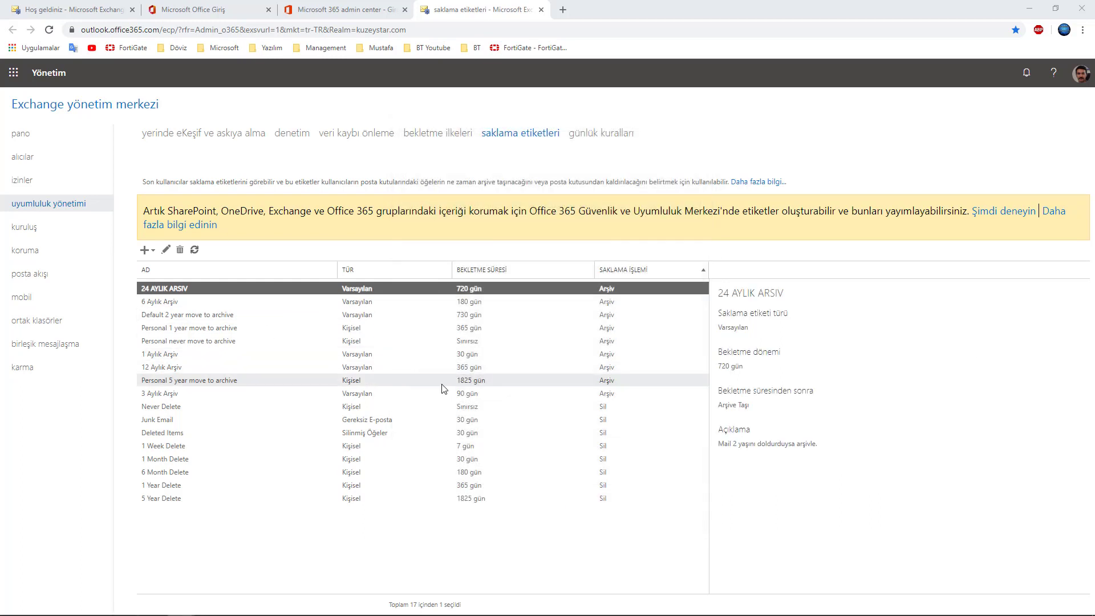
Open the 6 Aylık Arşiv tag, rename it 6 AYLIK ARSIV and keep Arşive Taşı as its retention action
double_click(167, 301)
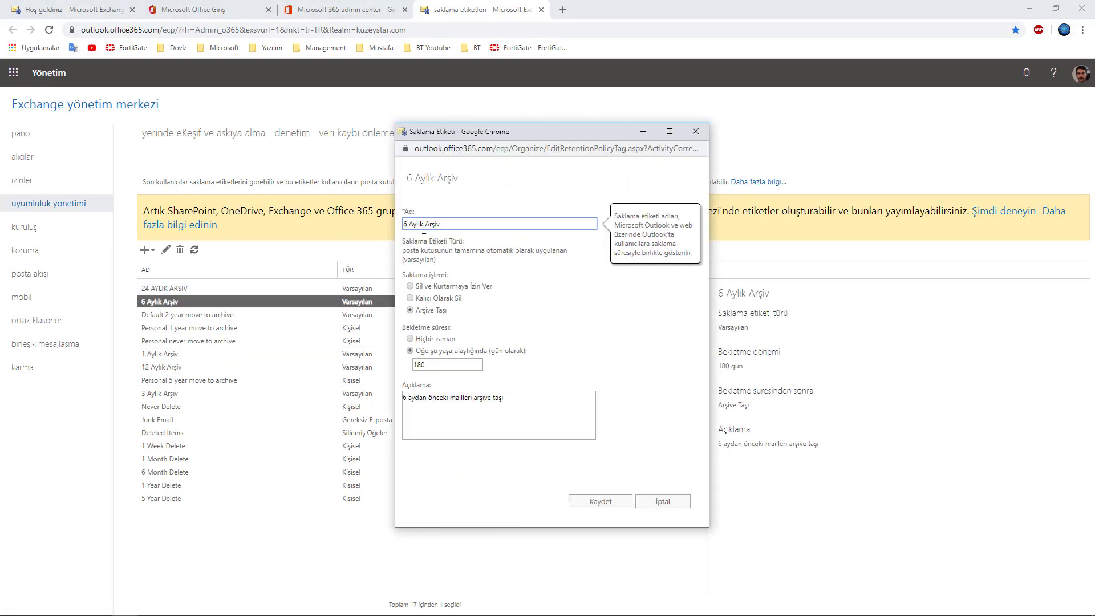
drag(408, 224, 493, 228)
text(AYLIK ARSIV)
drag(487, 227, 382, 225)
click(440, 288)
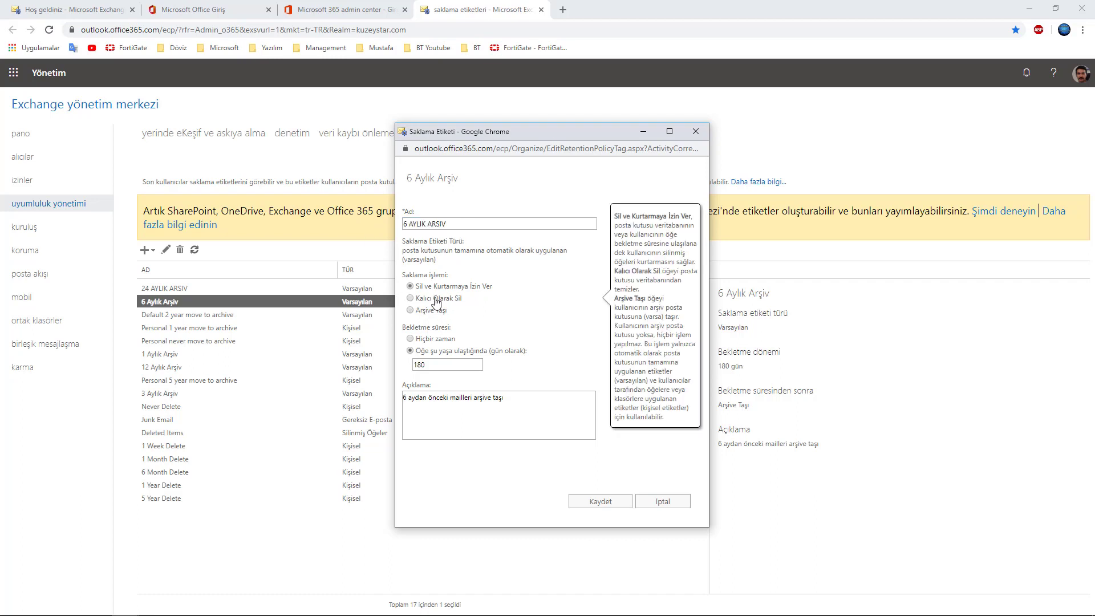
click(432, 312)
click(441, 364)
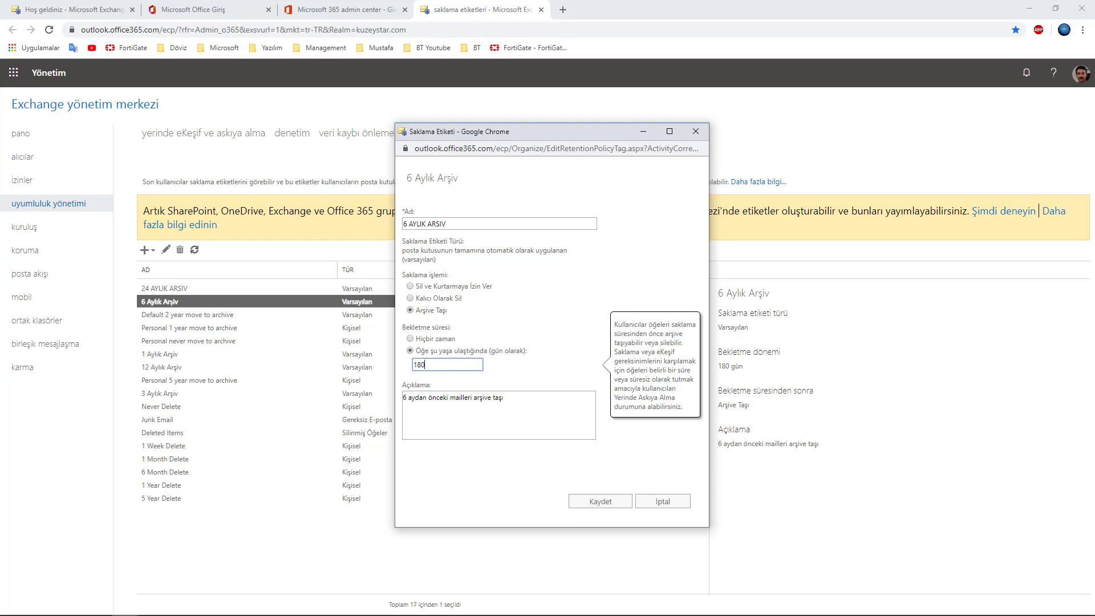
Rewrite the 6 AYLIK ARSIV tag's description for archiving mail, using the wording "6 aydan eski ise"
click(501, 397)
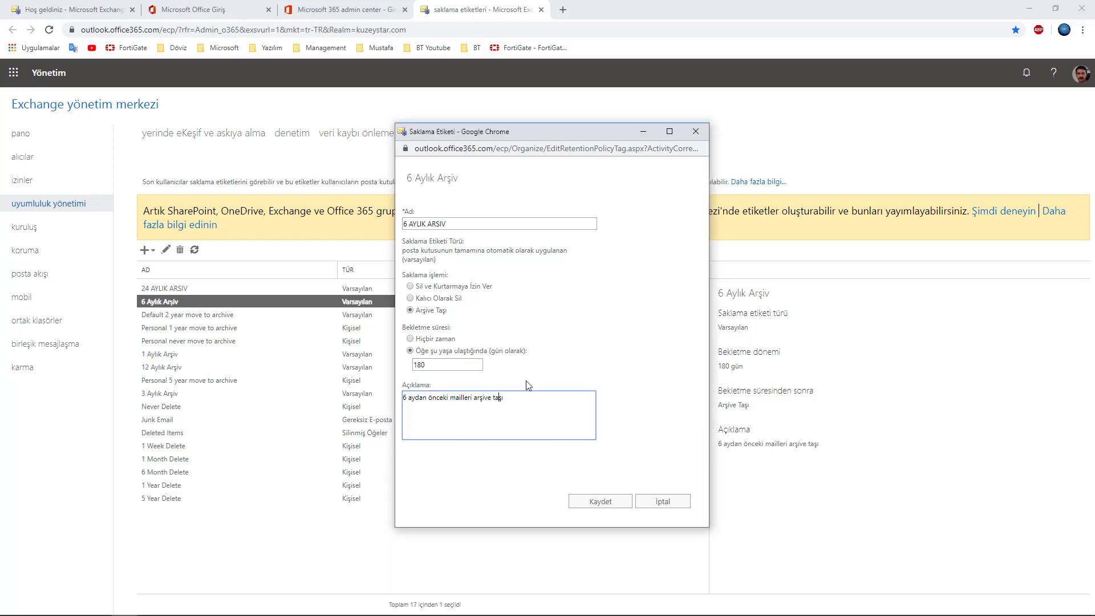
drag(514, 396, 330, 393)
text(Mail 2 yaşını doldurduysa arşivle)
key(BackSpace)
text(6)
key(Delete)
key(Delete)
key(Delete)
key(Delete)
key(Delete)
key(Delete)
key(Delete)
text(ay)
key(BackSpace)
text(ydan eski ise)
Reword the 6 AYLIK ARSIV tag's description as "Mail 6 aydan önce gönderildiyse arşivle." and save the tag
double_click(436, 399)
click(436, 398)
drag(444, 398, 465, 404)
text(önce gönderildiyse)
key(Delete)
key(Delete)
key(Delete)
key(Delete)
key(Delete)
key(Delete)
key(Delete)
key(Delete)
key(Delete)
key(Delete)
key(Delete)
key(Delete)
drag(541, 397, 381, 398)
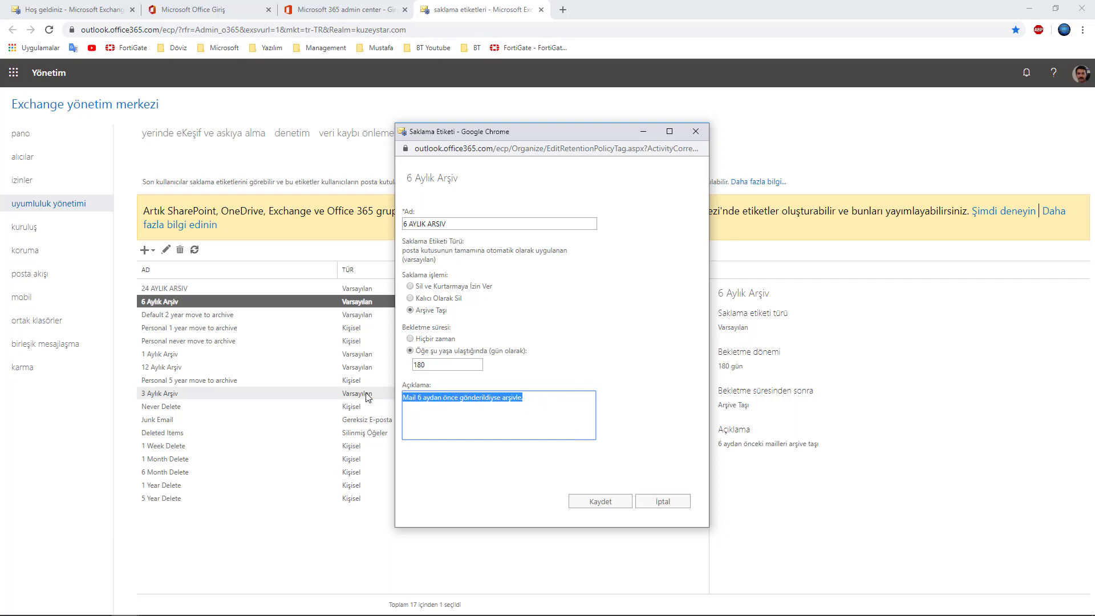
click(596, 501)
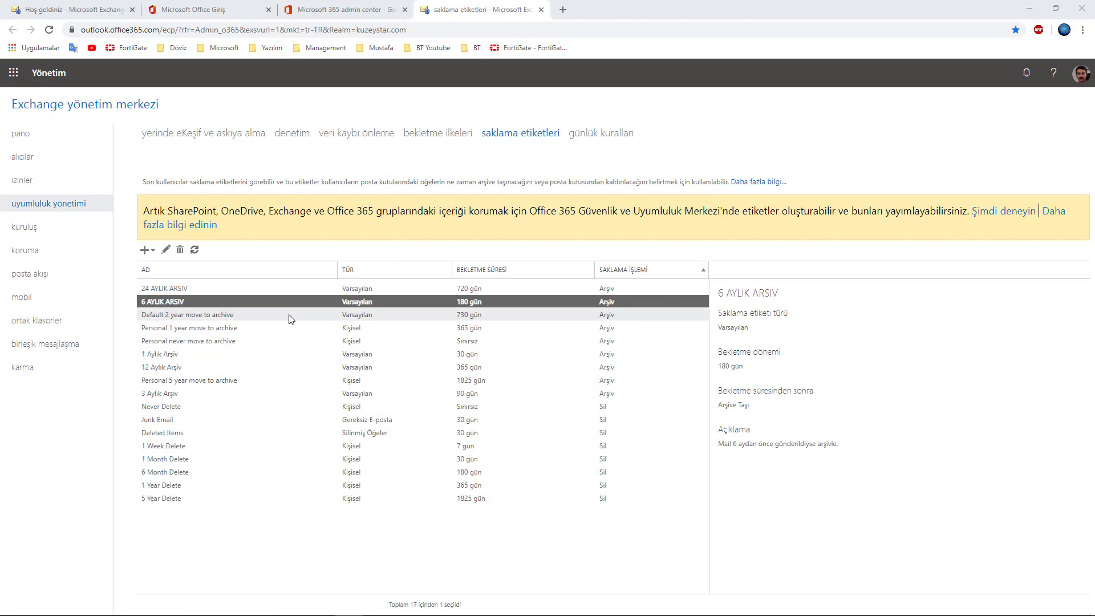
Examine the name, retention action and retention period of the Default 2 year move to archive tag, closing it without changes
click(288, 315)
double_click(290, 318)
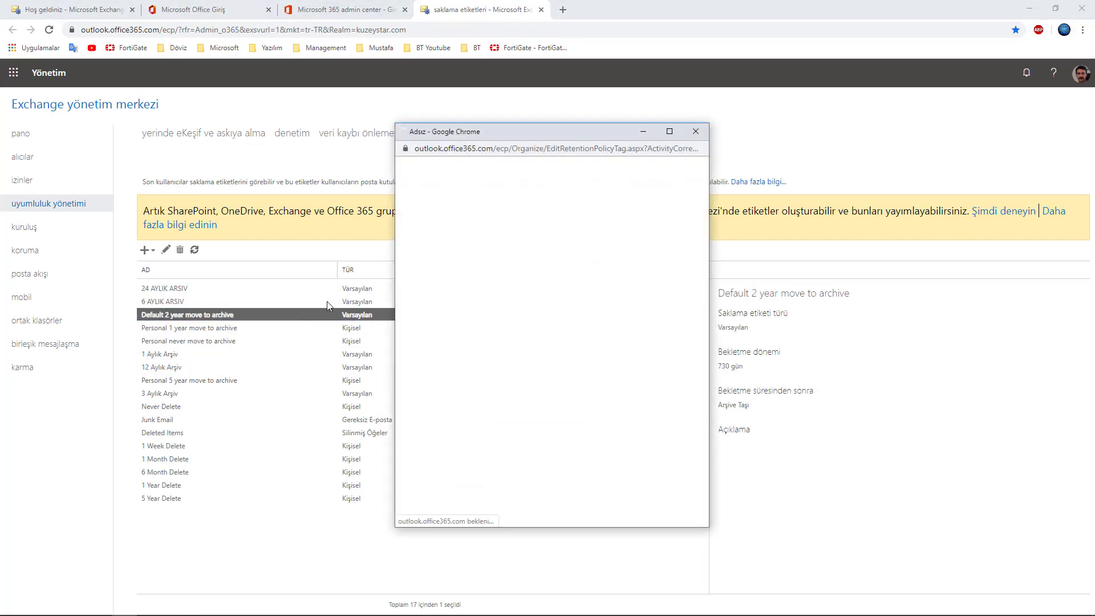
mouse_move(447, 312)
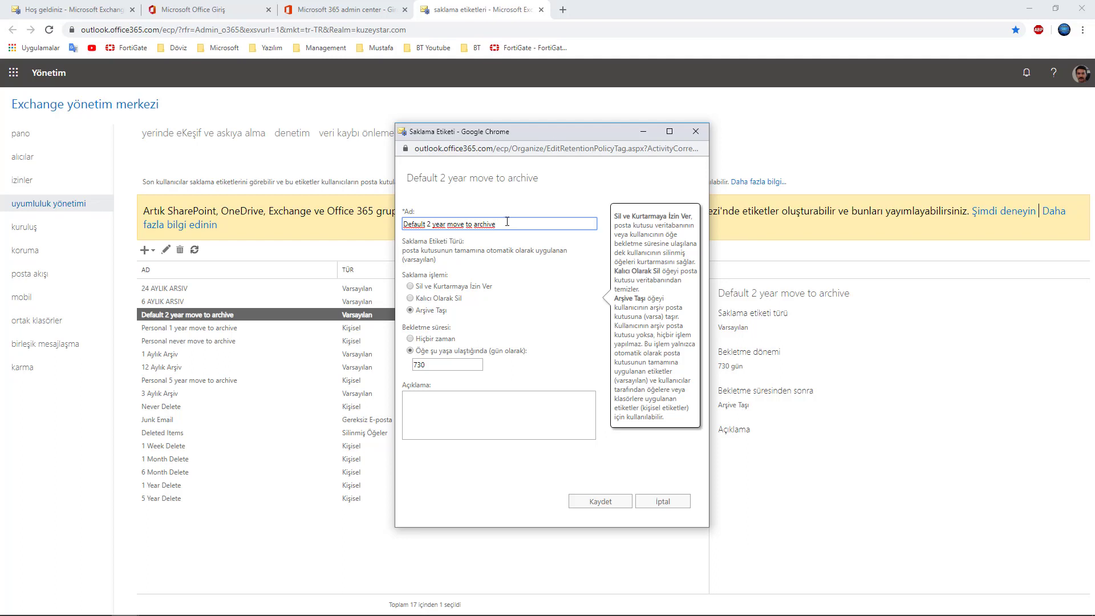
drag(506, 222, 403, 223)
click(455, 223)
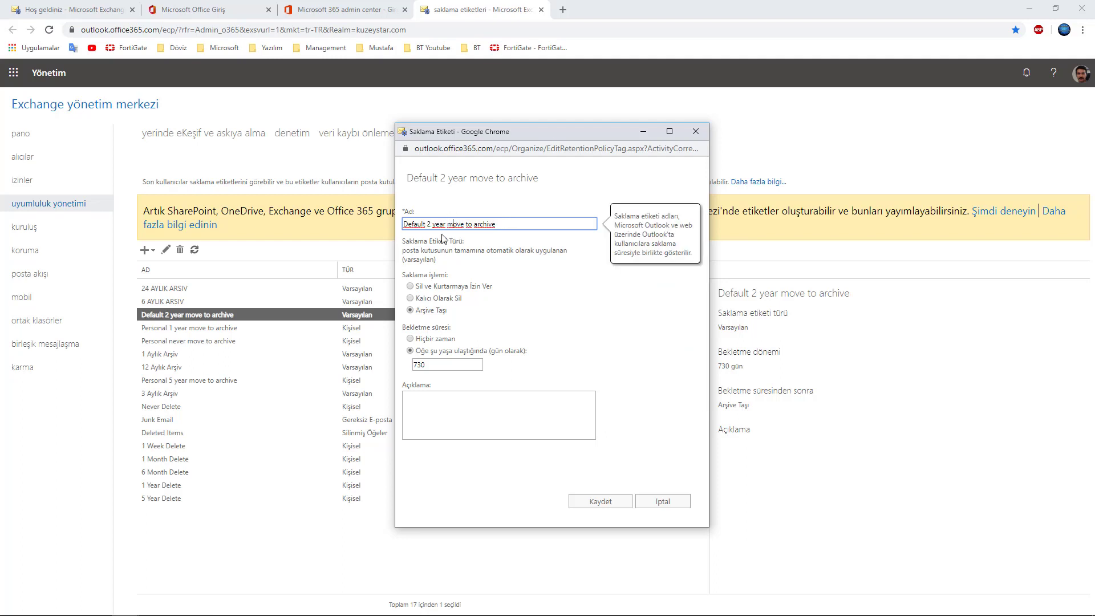
mouse_move(443, 359)
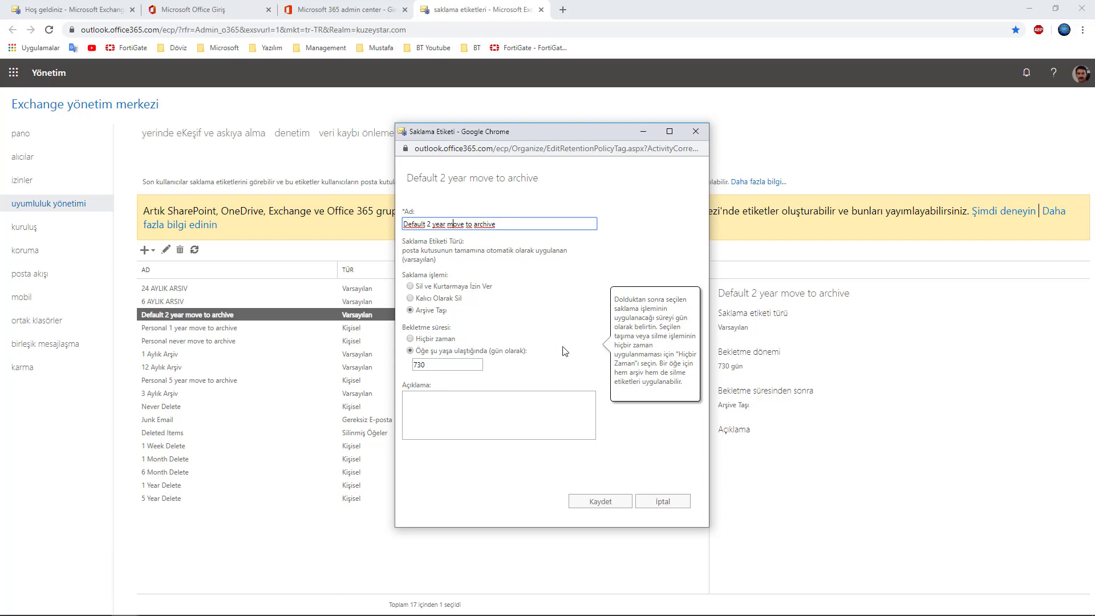
click(662, 501)
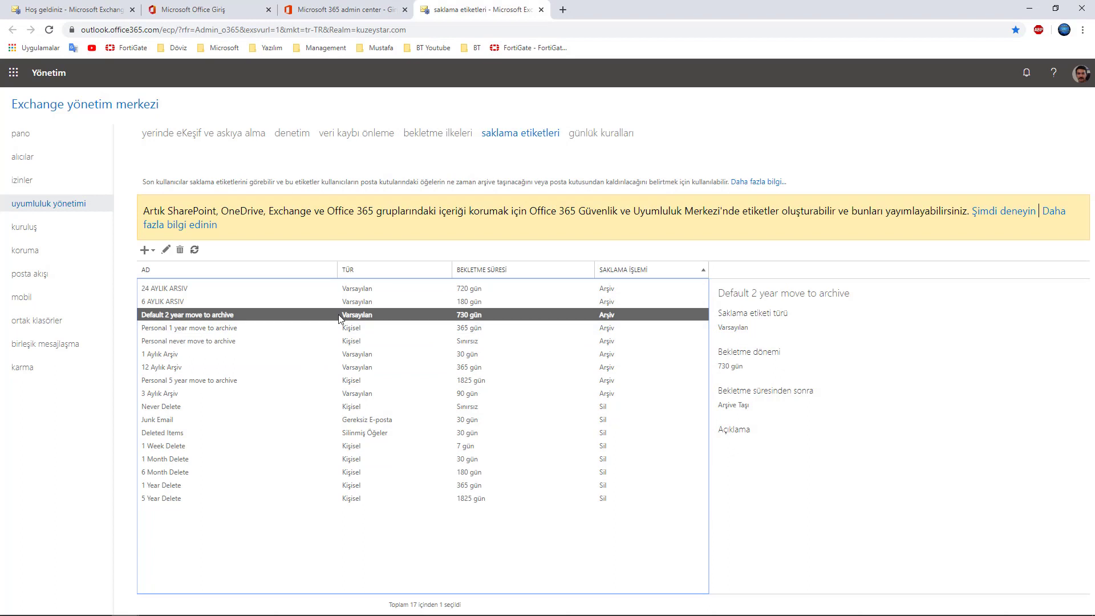
double_click(339, 318)
click(689, 128)
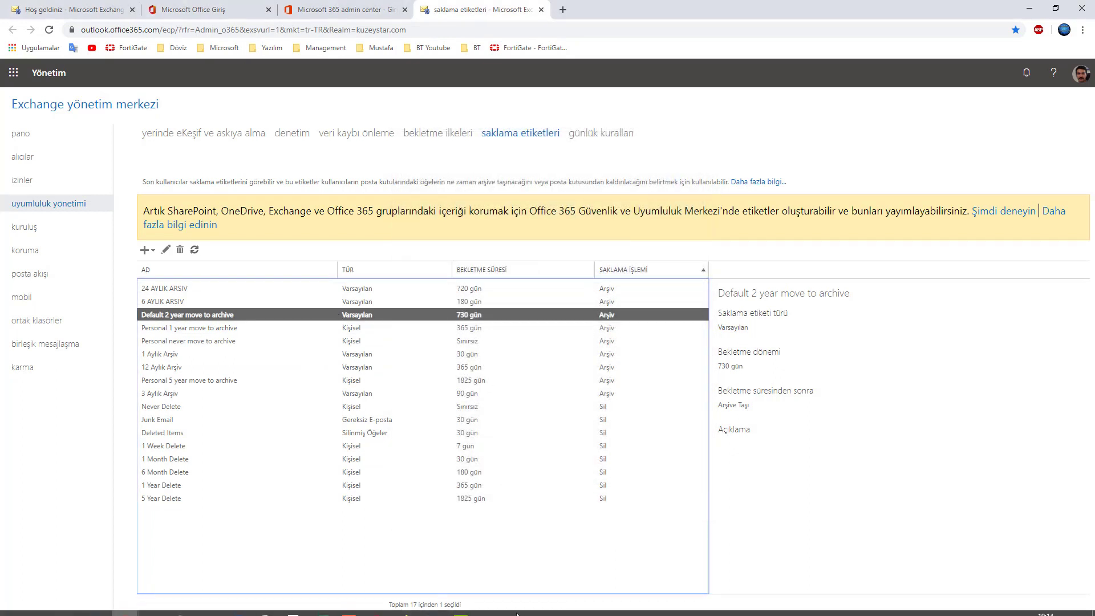
Calculate the number of days in two years as 365*2 in the Windows calculator and close it
click(125, 606)
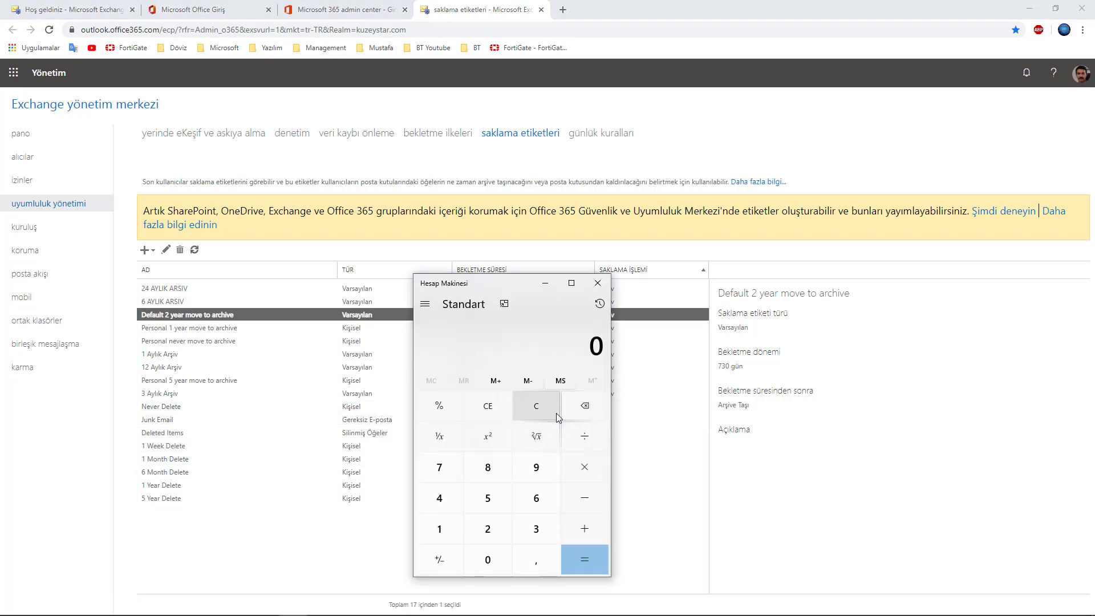
text(365*2)
key(Return)
click(597, 283)
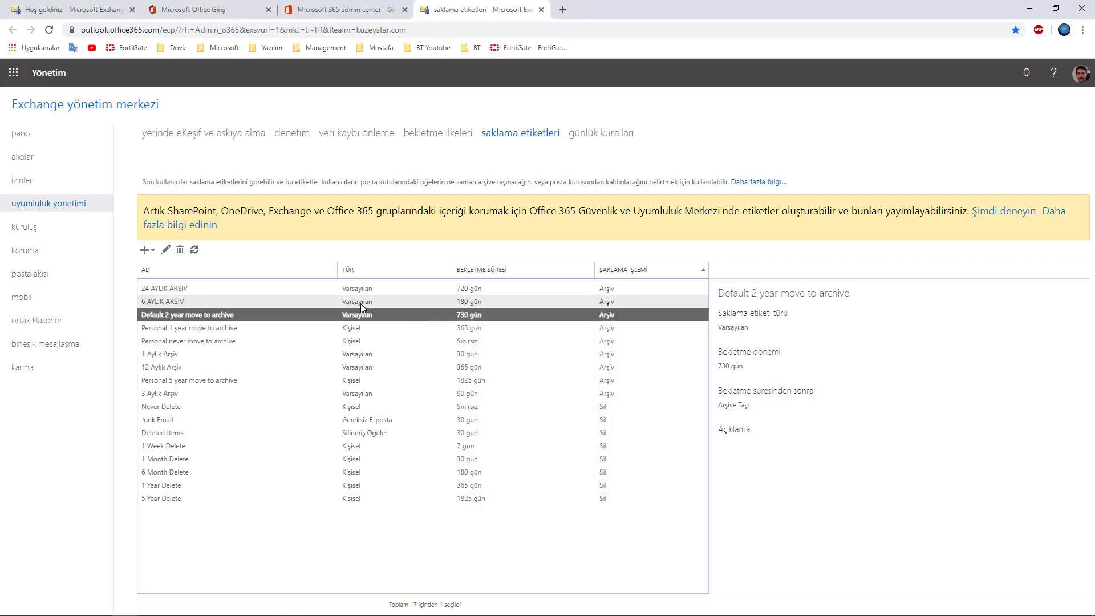
Set the 24 AYLIK ARSIV tag's retention period to 730 days and save the tag
double_click(368, 289)
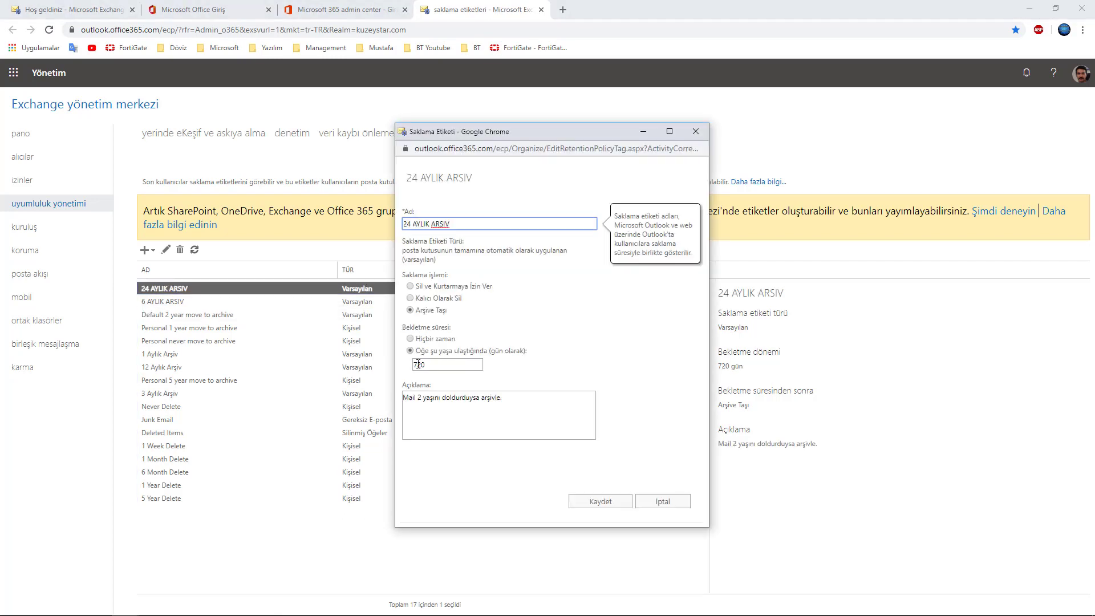
click(418, 363)
key(Delete)
text(3)
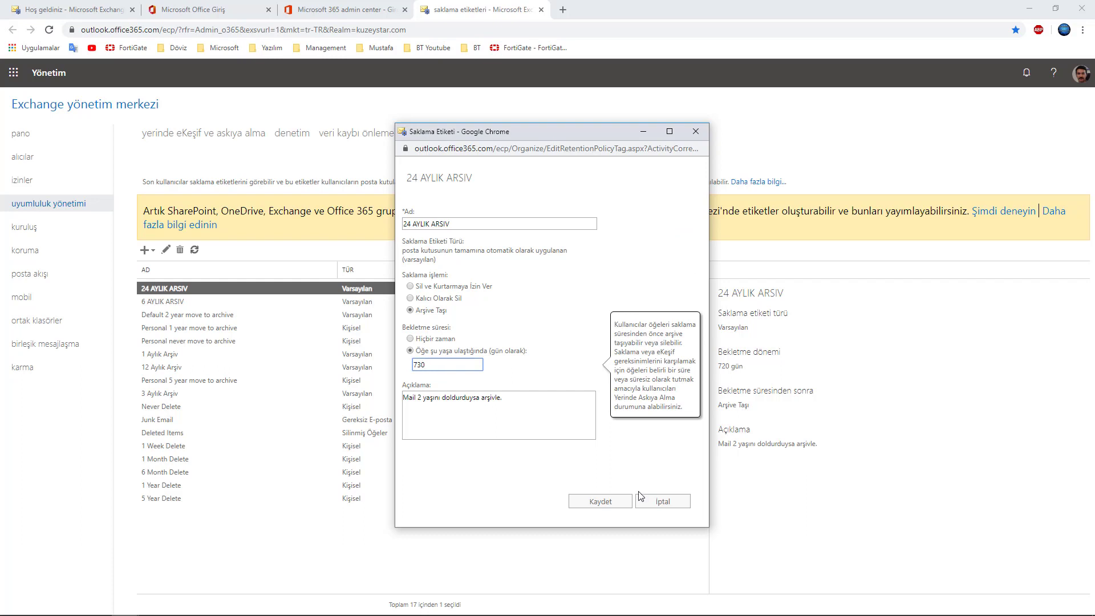
click(615, 502)
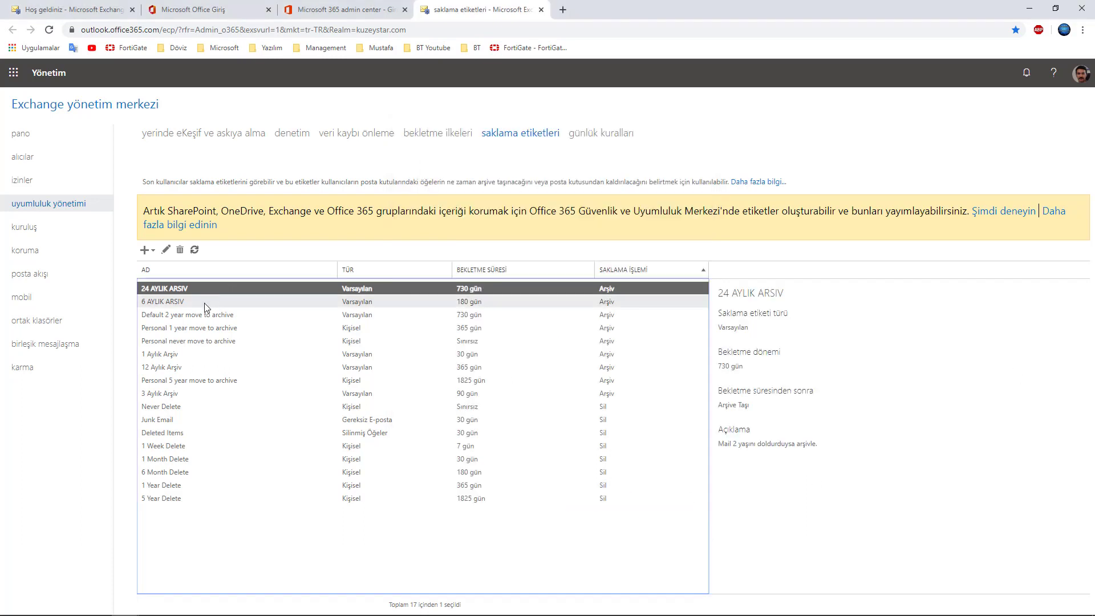
Copy the Default 2 year move to archive tag's name into the 24 AYLIK ARSIV tag's description as a second line
double_click(204, 315)
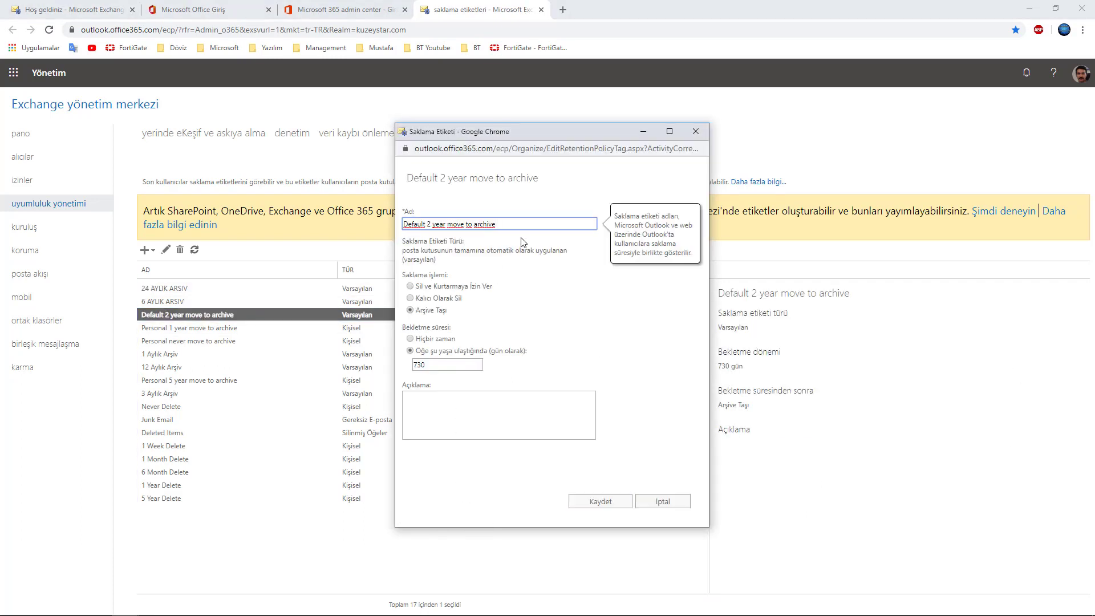
click(693, 131)
double_click(205, 290)
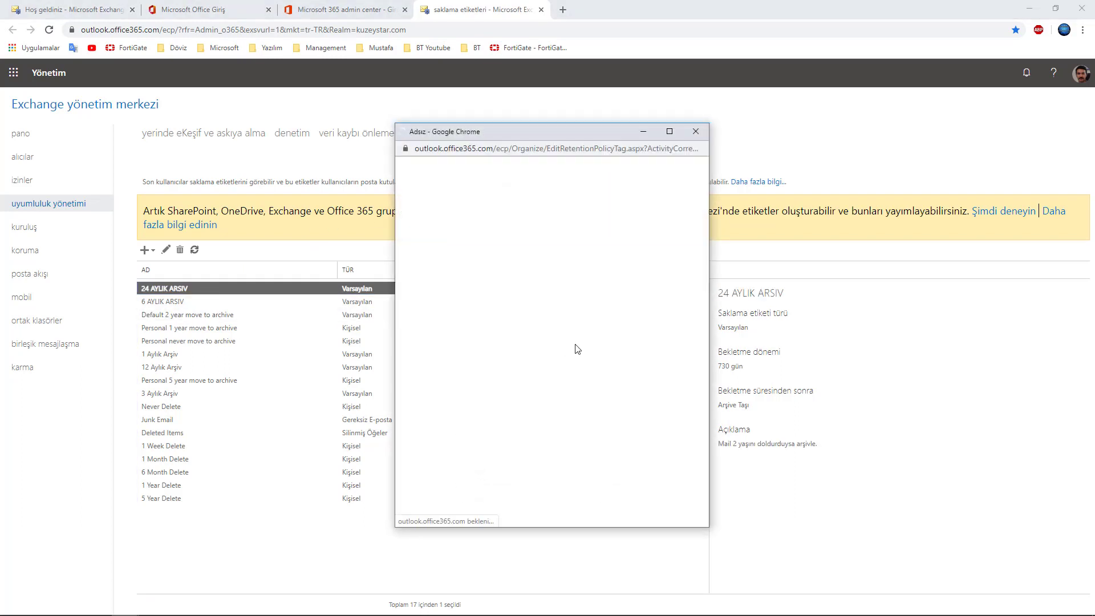
click(508, 405)
key(Return)
text(Default 2 year move to archive)
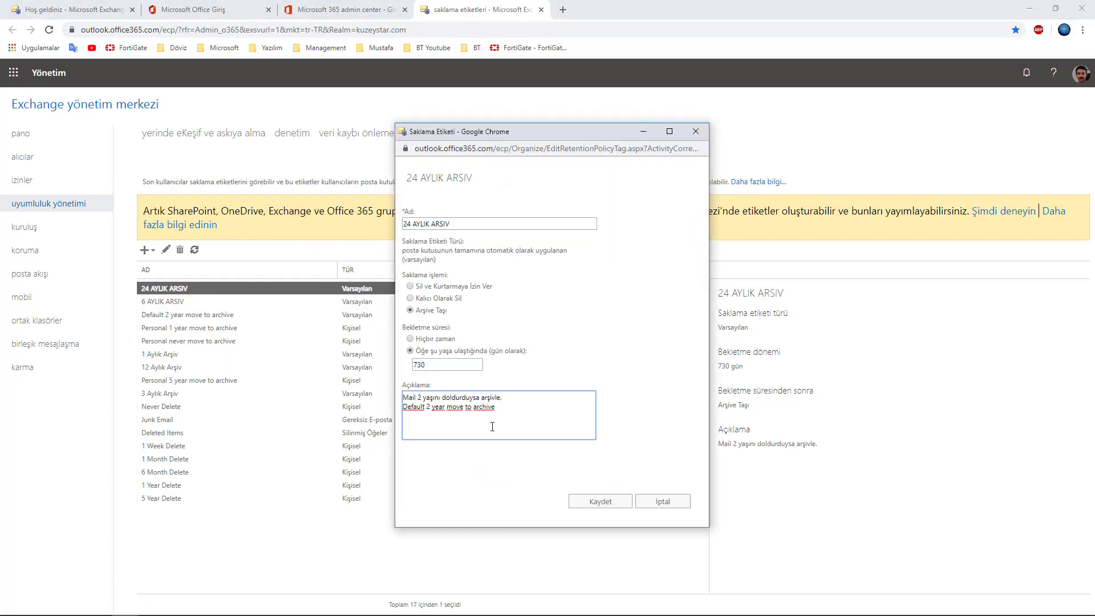
Look up the translation of the added description line in Google Çeviri and save the 24 AYLIK ARSIV tag
double_click(428, 406)
click(420, 410)
triple_click(421, 407)
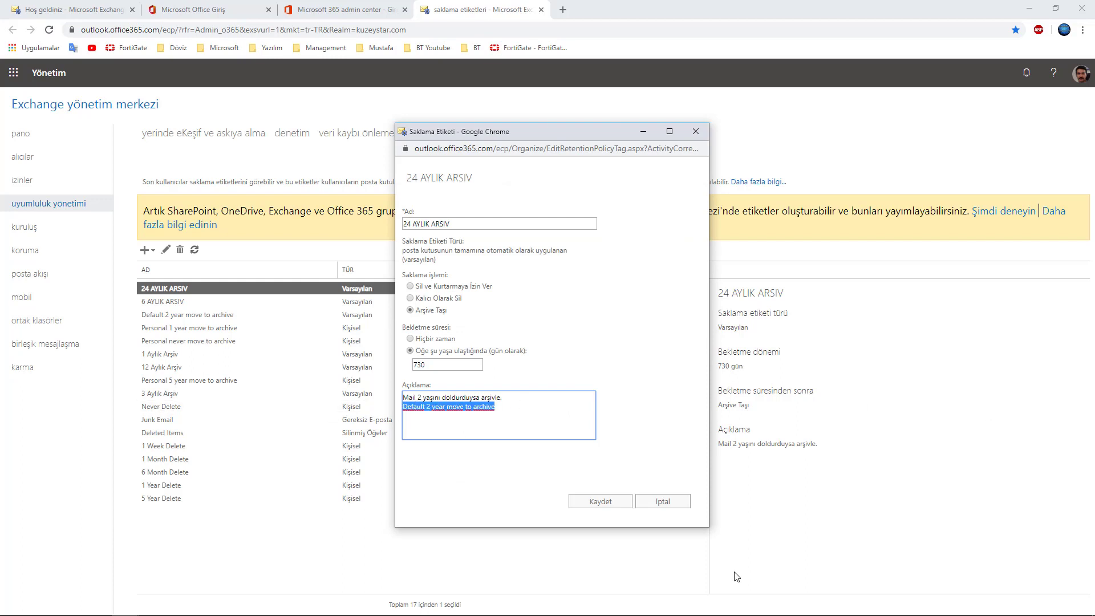
click(508, 416)
click(595, 509)
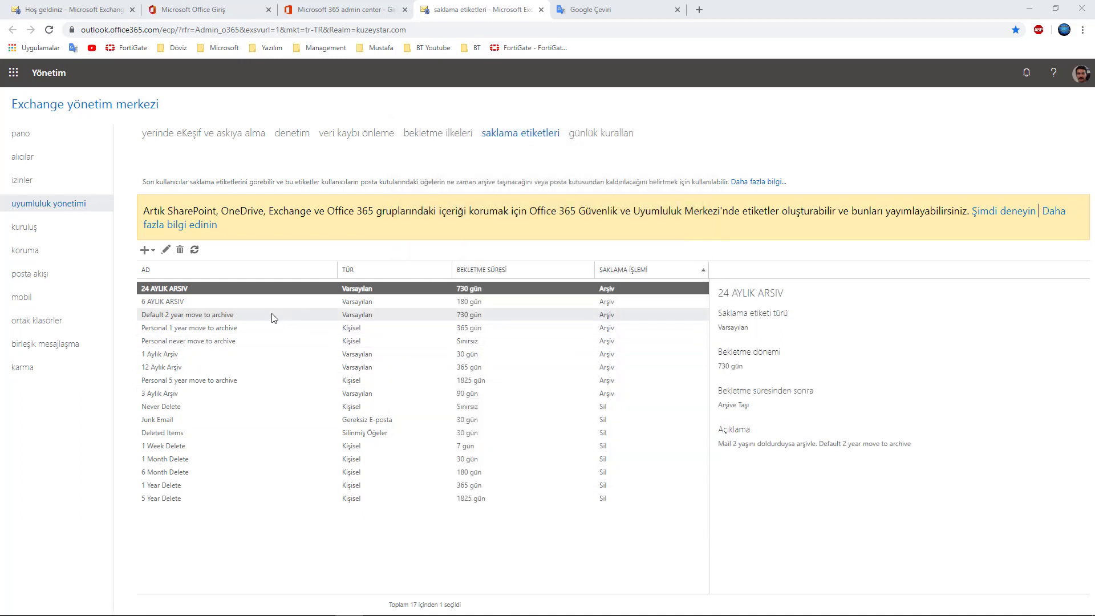
click(272, 314)
click(179, 249)
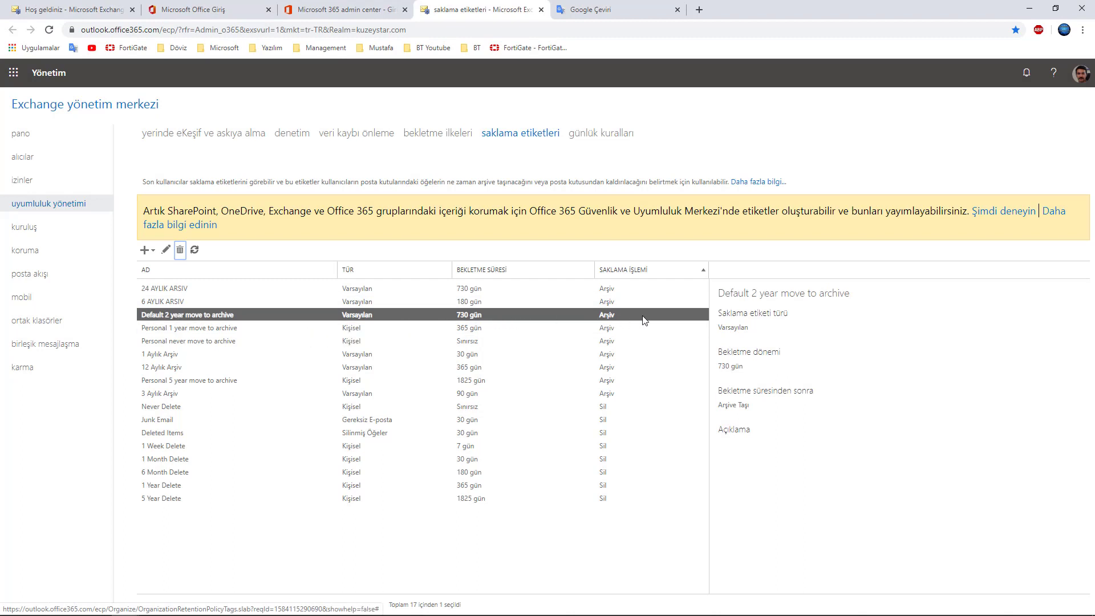
drag(808, 325, 772, 435)
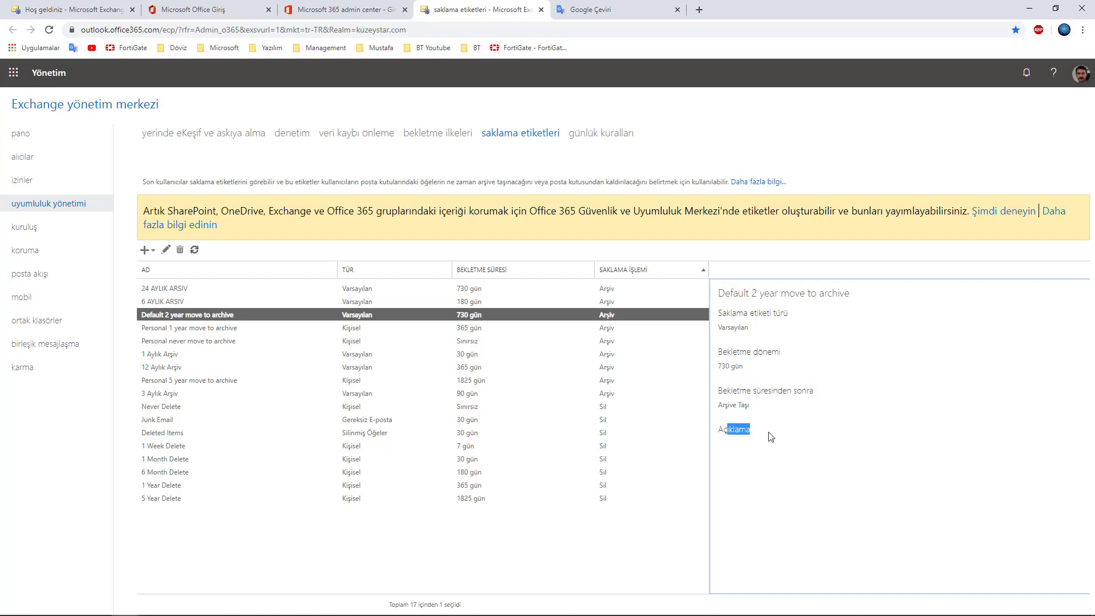
Compare the tag types of Default 2 year move to archive and 24 AYLIK ARSIV, closing both tags without changes
click(285, 289)
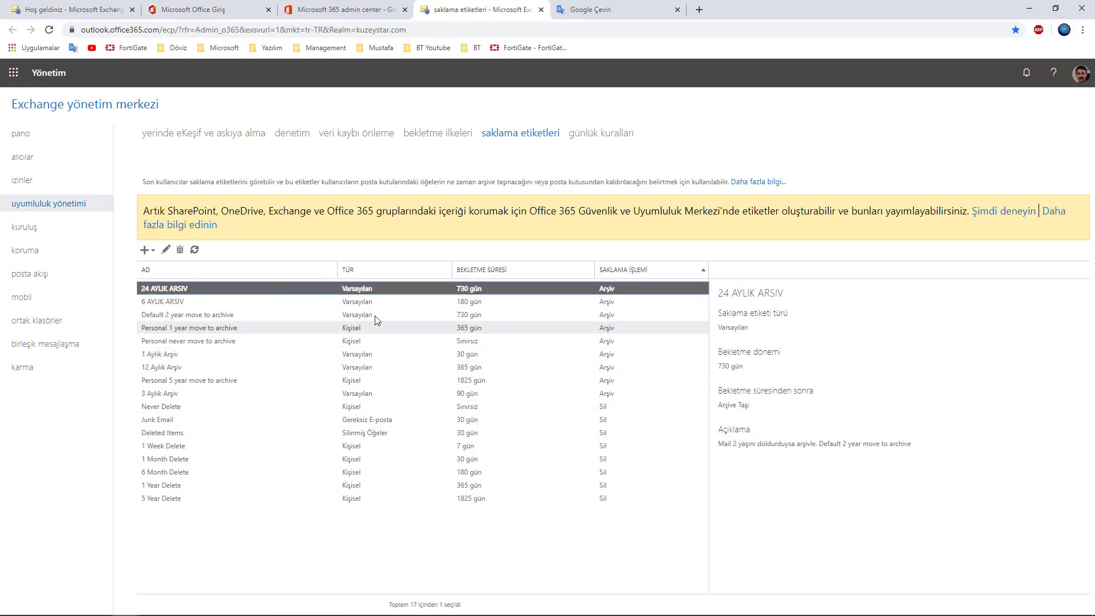
click(194, 328)
double_click(196, 315)
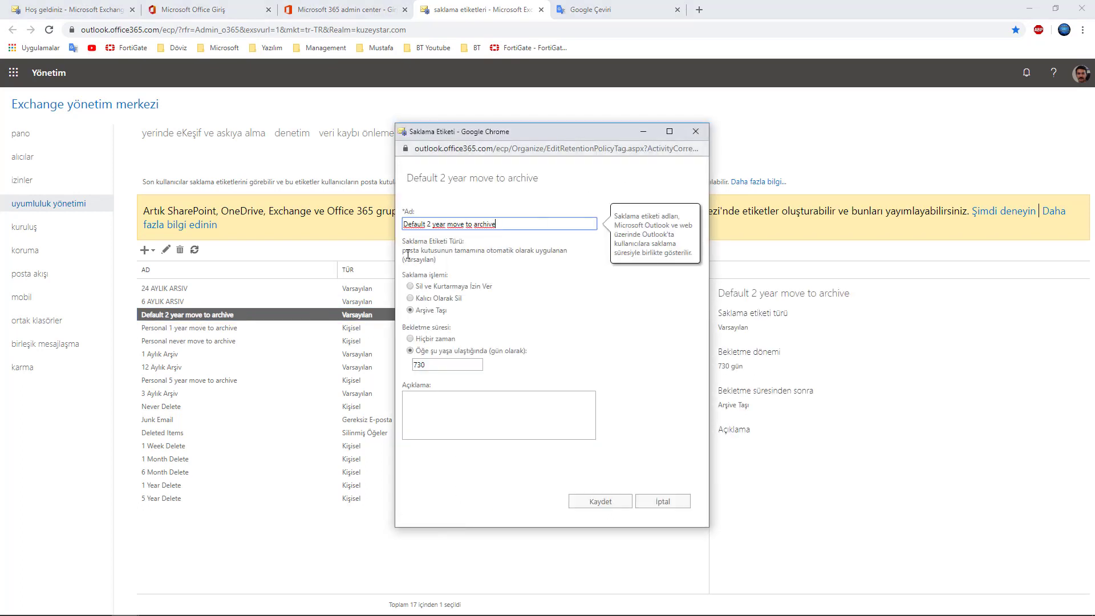
drag(401, 252, 508, 261)
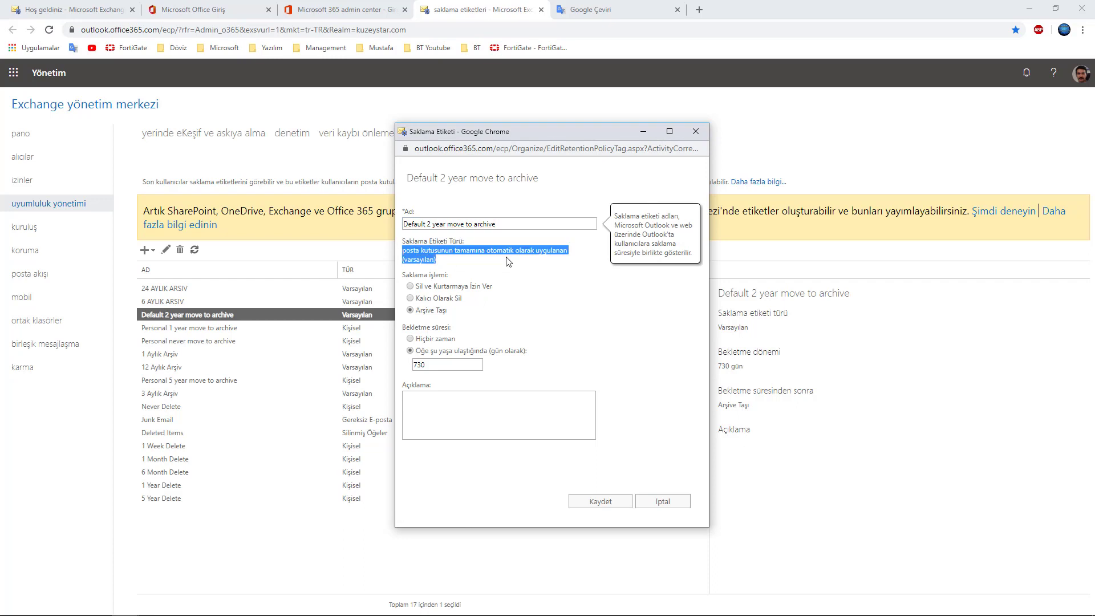
click(656, 501)
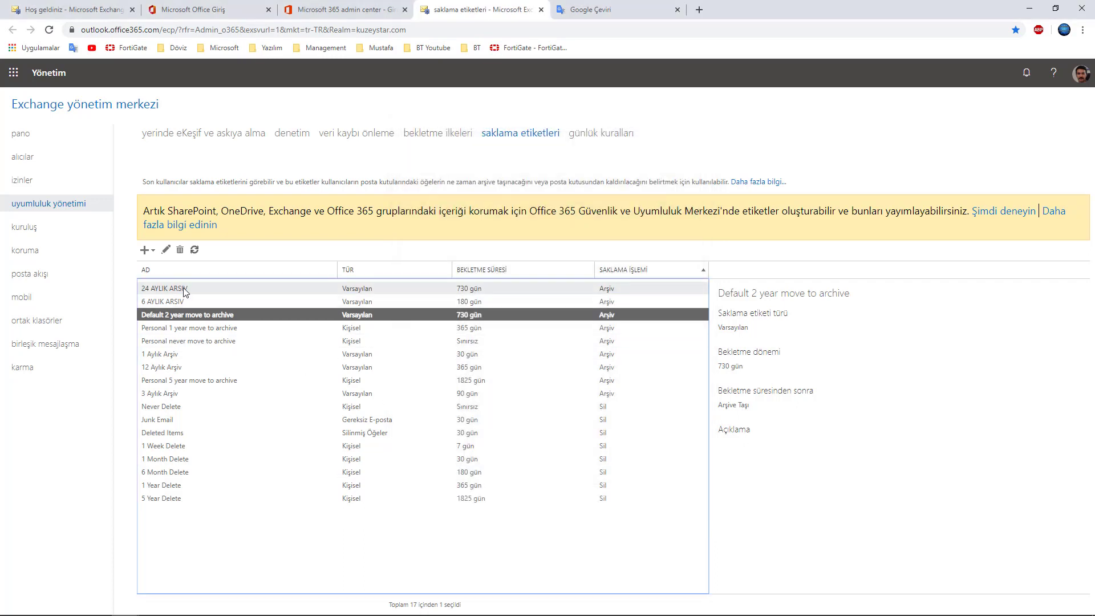
double_click(183, 288)
drag(402, 251, 437, 266)
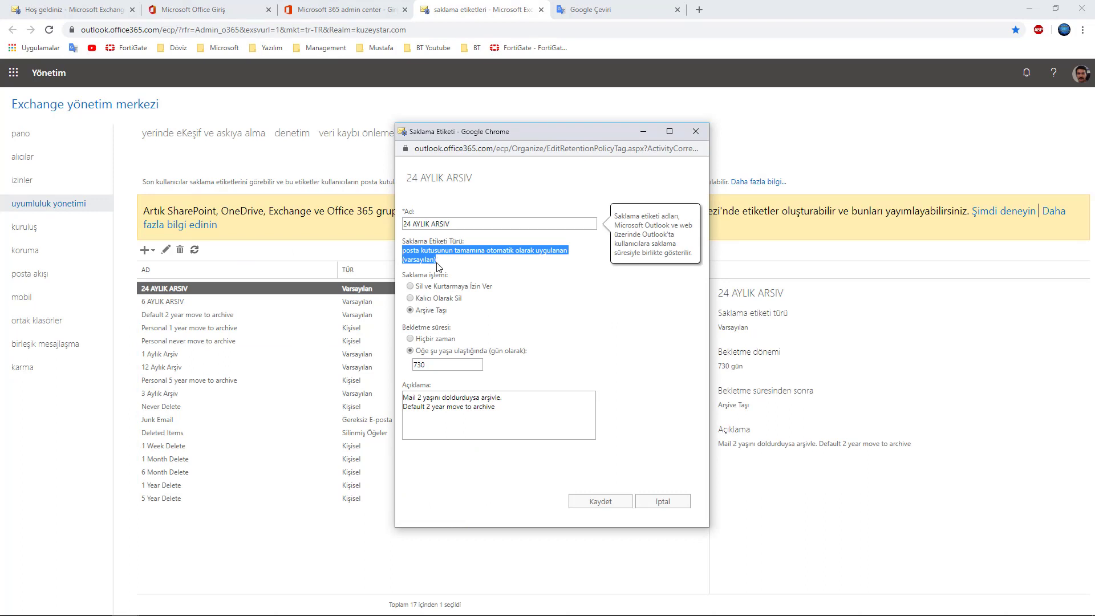
click(655, 502)
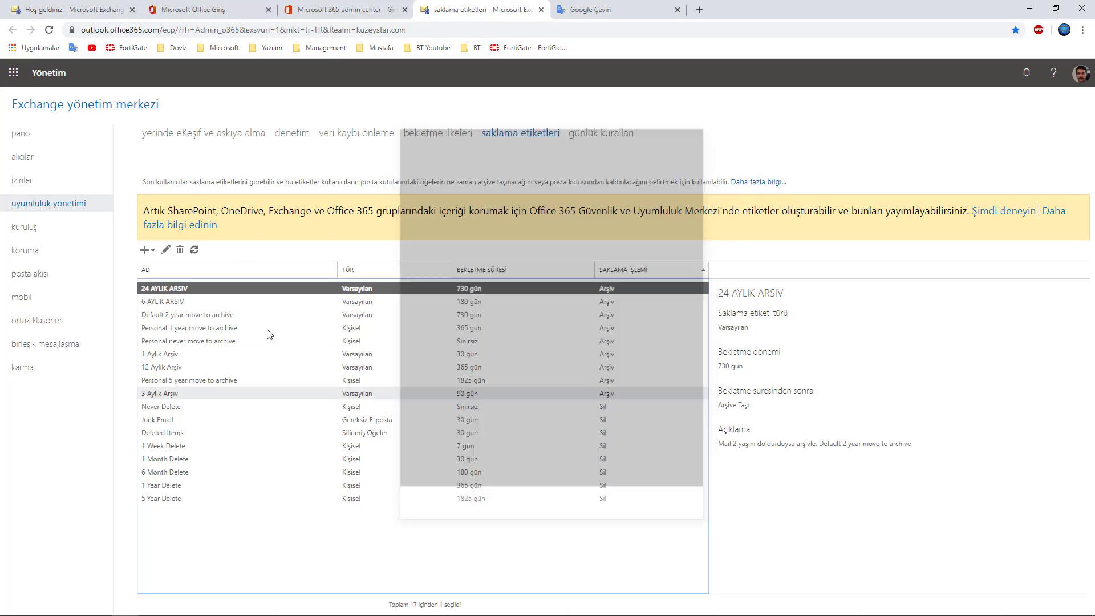
Open the Default 2 year move to archive tag once more, close it and delete the tag
double_click(215, 315)
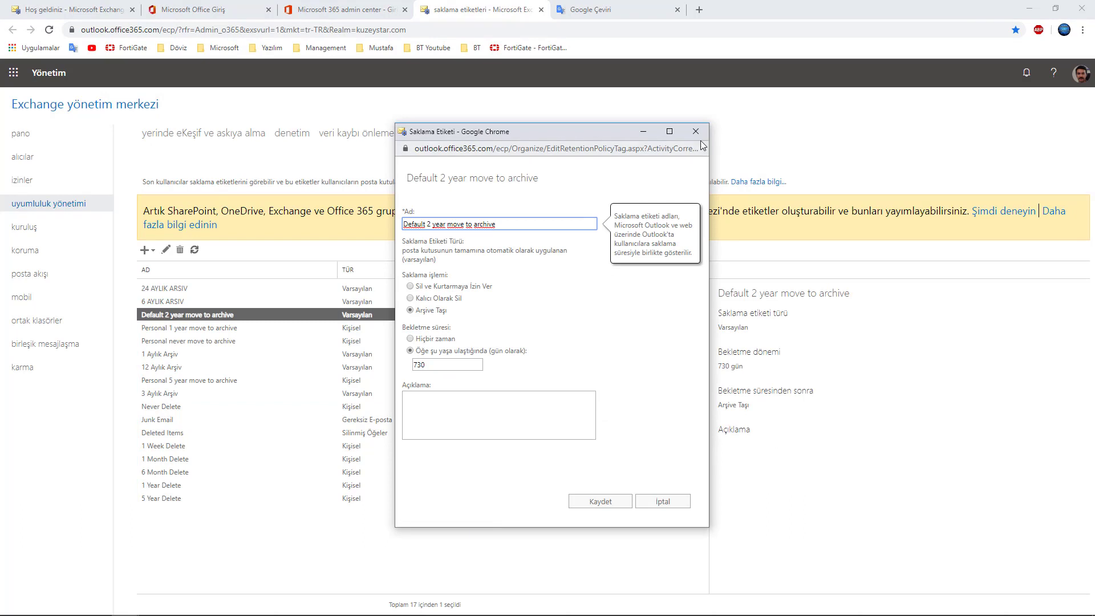
click(535, 227)
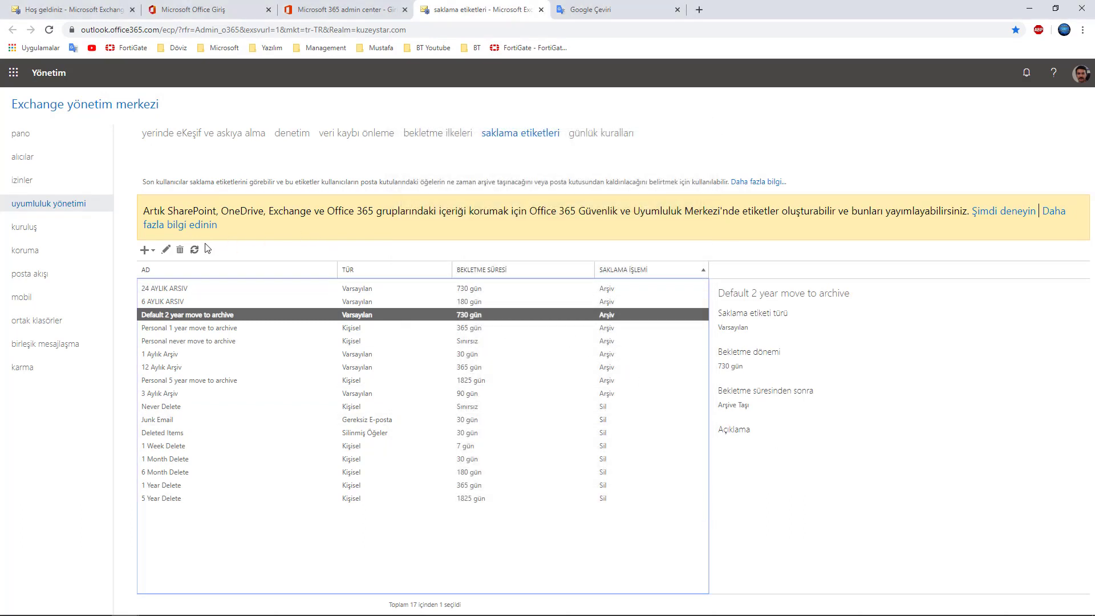
click(181, 250)
click(533, 391)
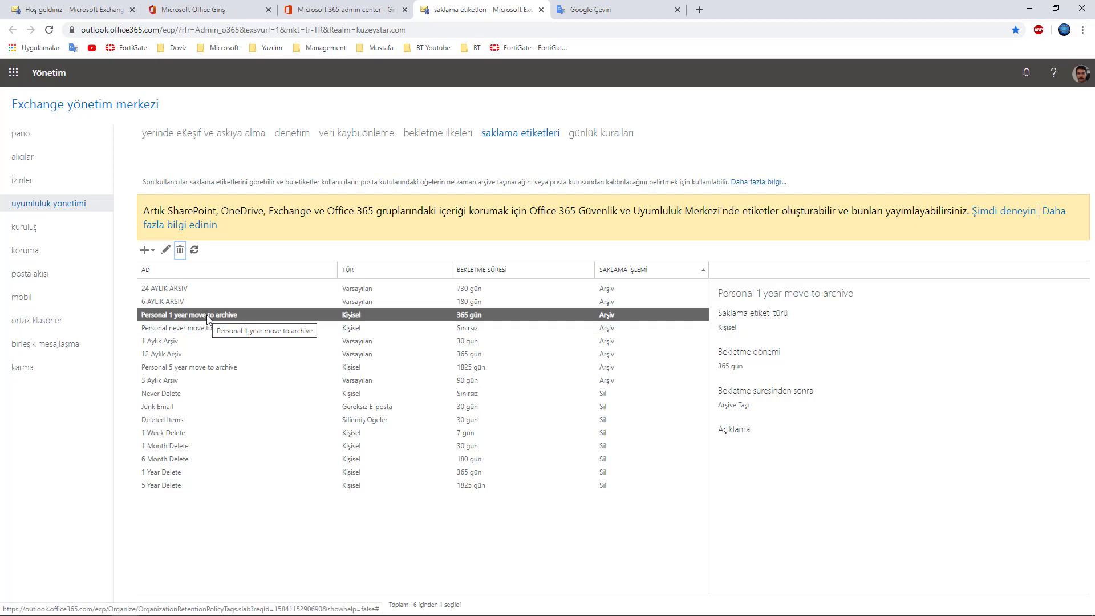
Examine the tag type and name of the Personal 1 year move to archive tag, closing it without changes
double_click(207, 319)
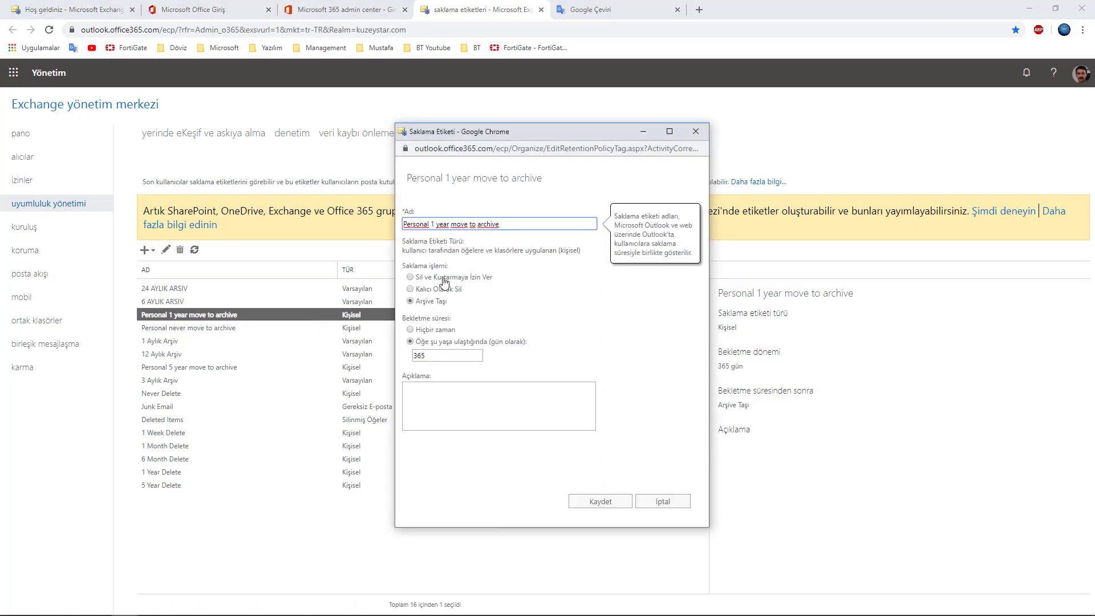
drag(402, 252, 582, 255)
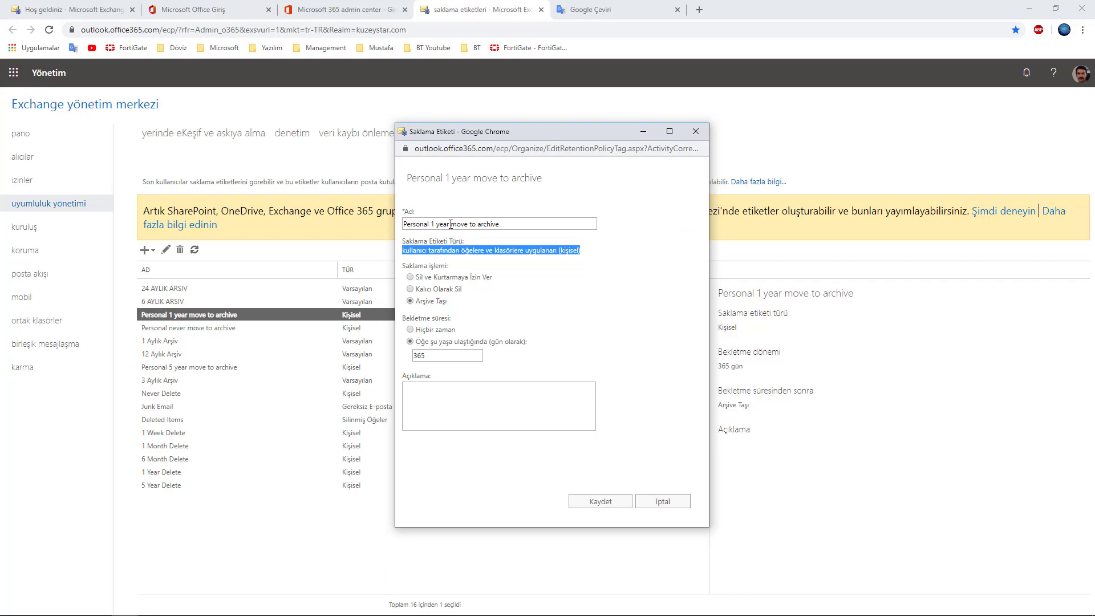
drag(432, 224, 493, 226)
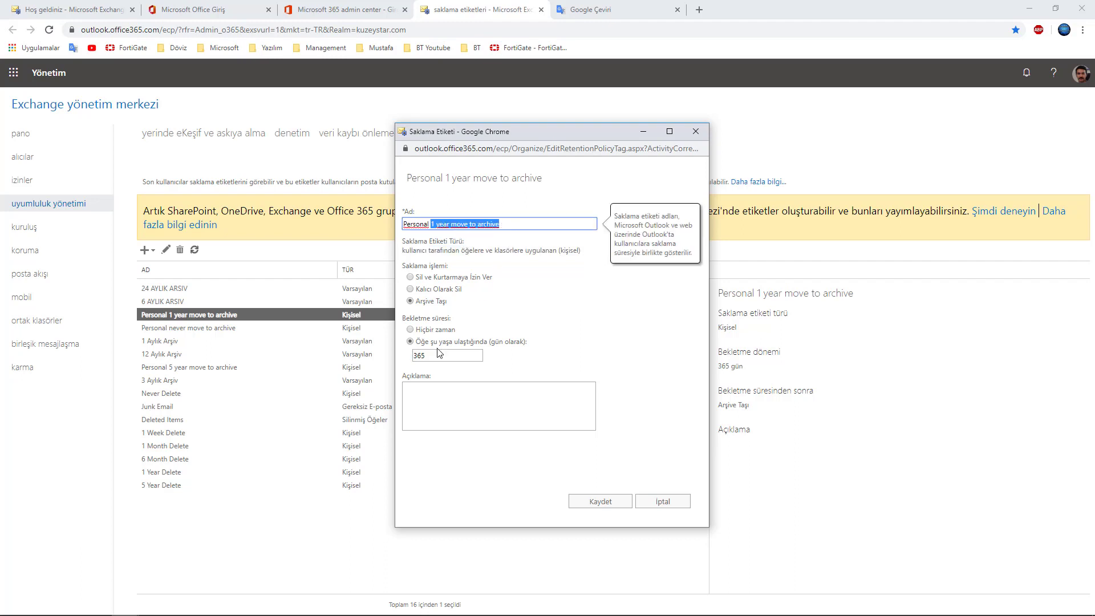
click(662, 501)
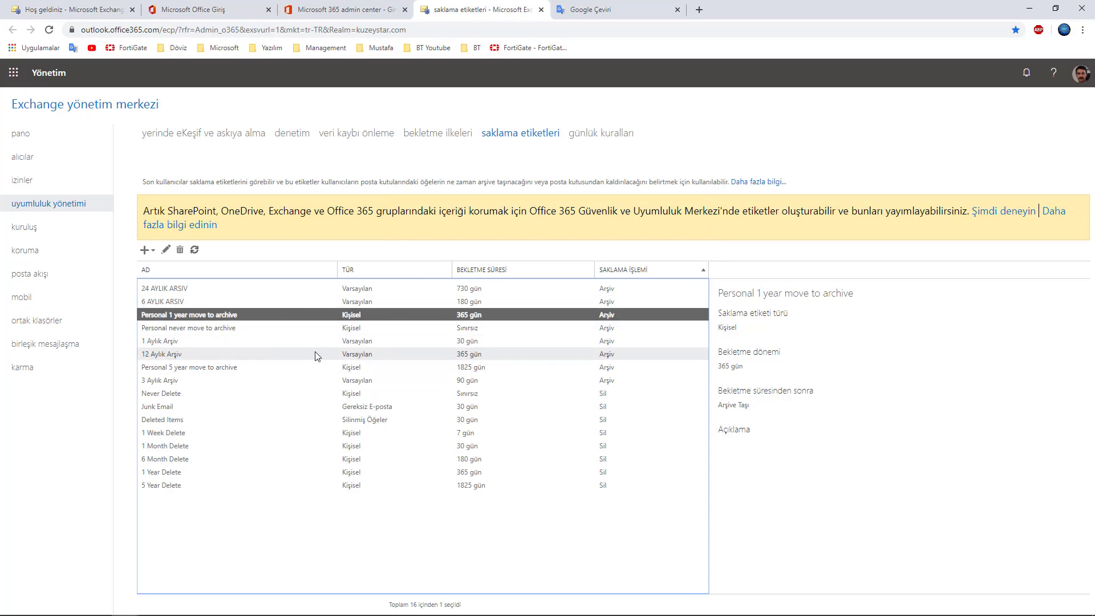
Recheck the Personal 1 year move to archive tag's type and delete the tag
double_click(244, 318)
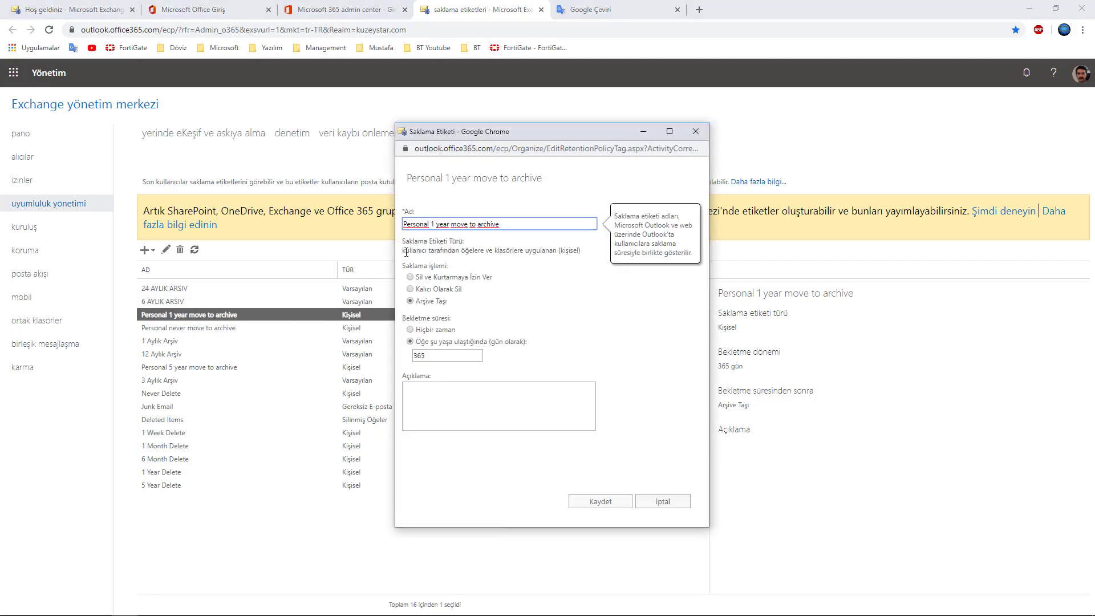
drag(402, 251, 581, 257)
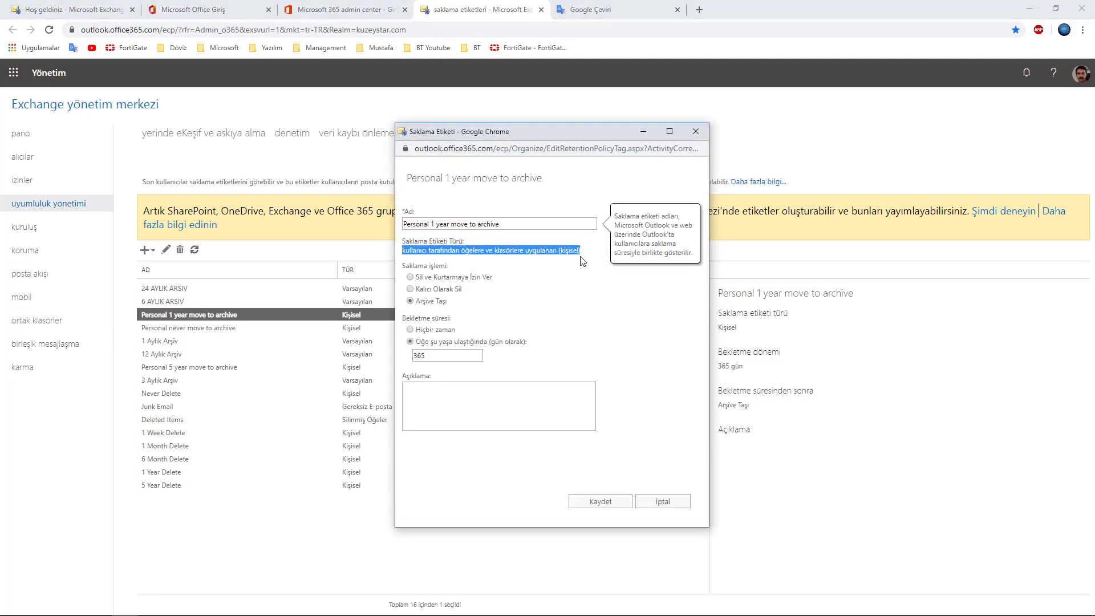
click(657, 501)
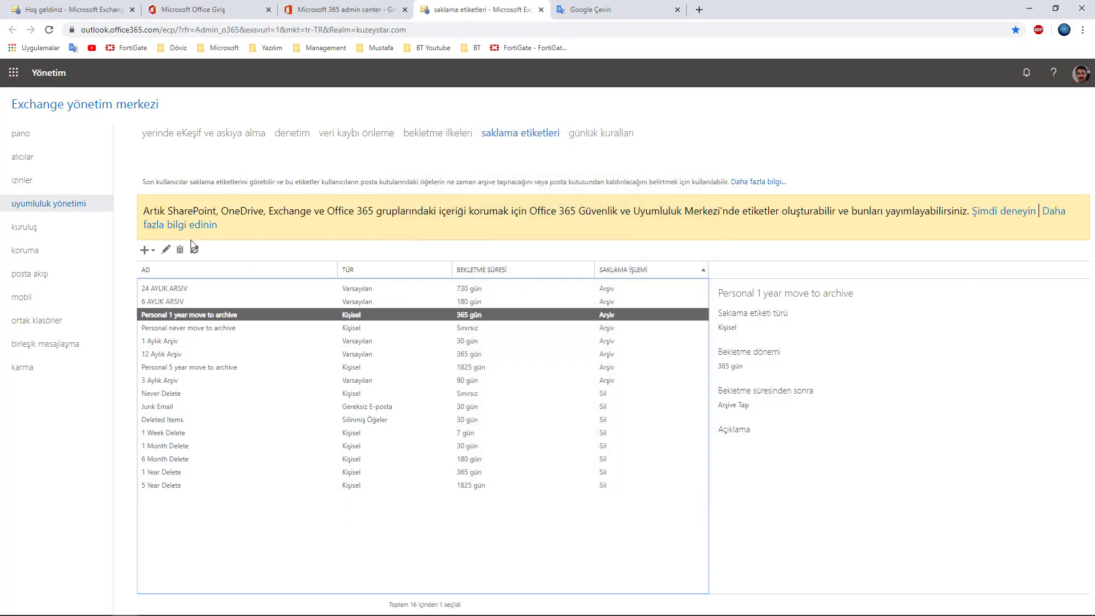
click(180, 251)
click(536, 396)
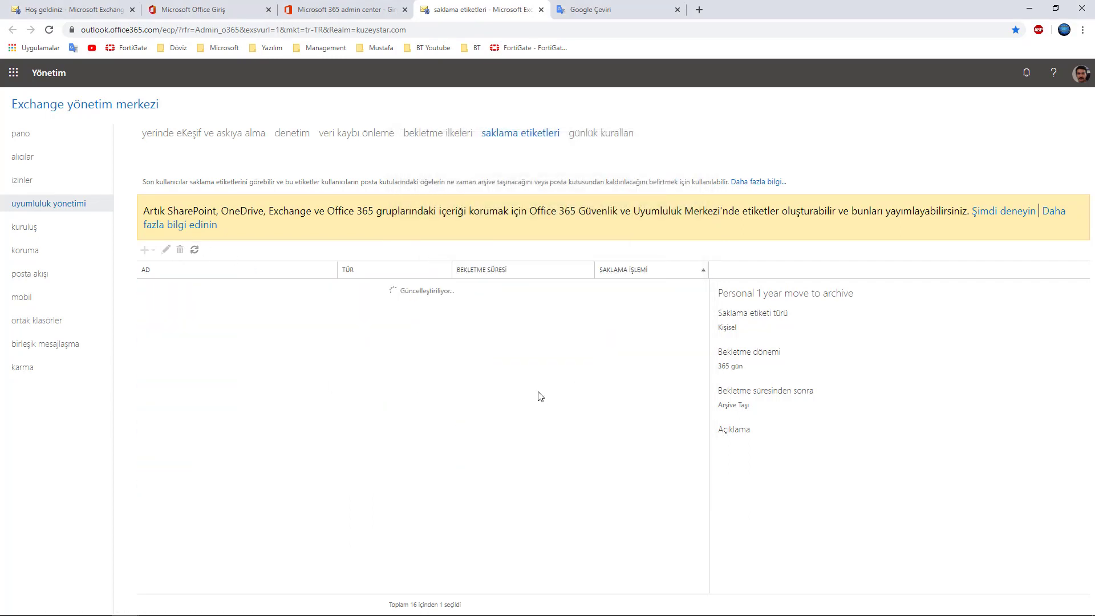
Open the Default MRM Policy retention policy and review its delete tags from 1 Week Delete through 6 Month Delete
click(434, 135)
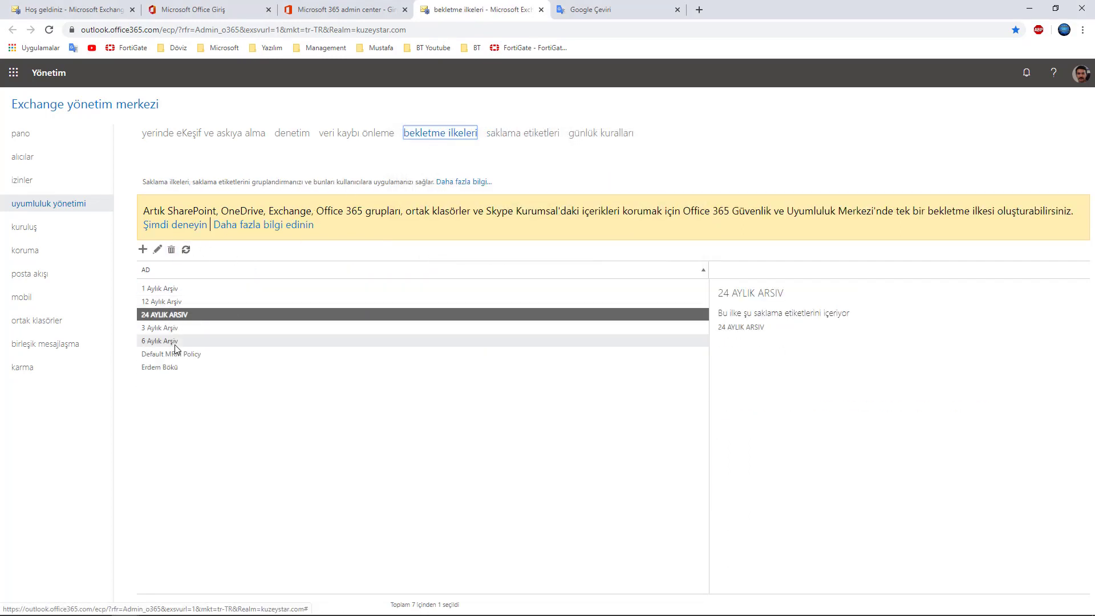
click(176, 355)
double_click(176, 358)
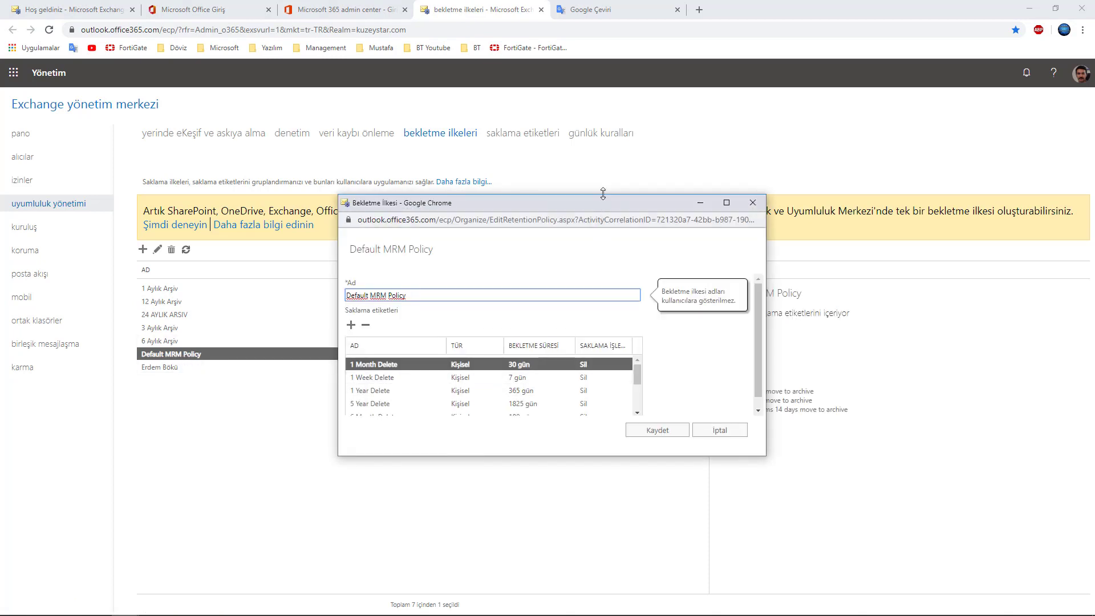
drag(603, 195, 604, 160)
drag(602, 116, 602, 86)
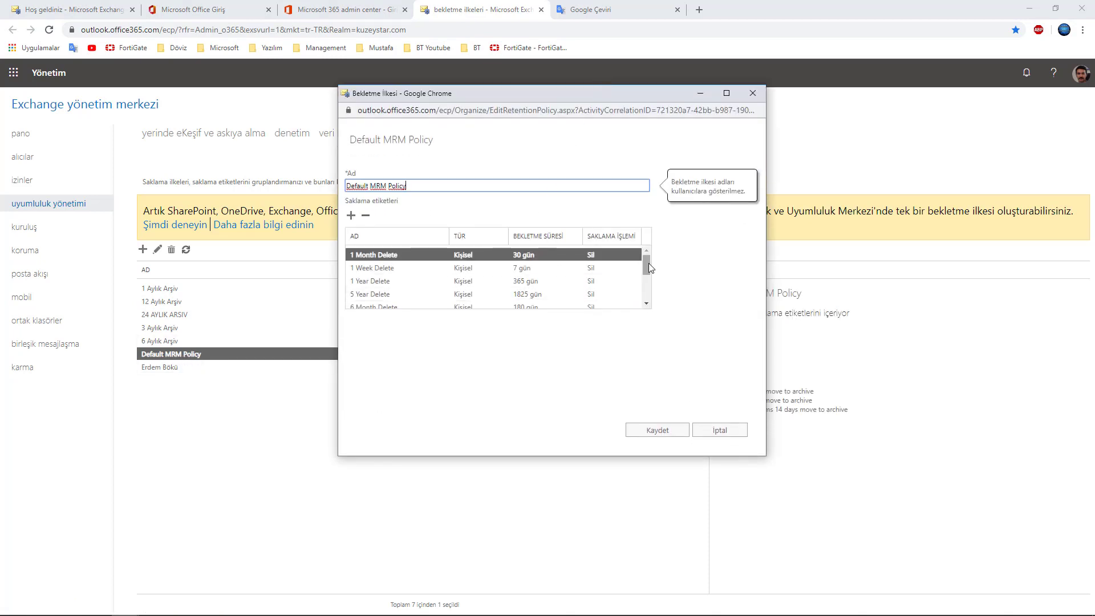
mouse_move(648, 262)
mouse_down()
mouse_move(651, 295)
mouse_move(644, 259)
mouse_up()
click(432, 269)
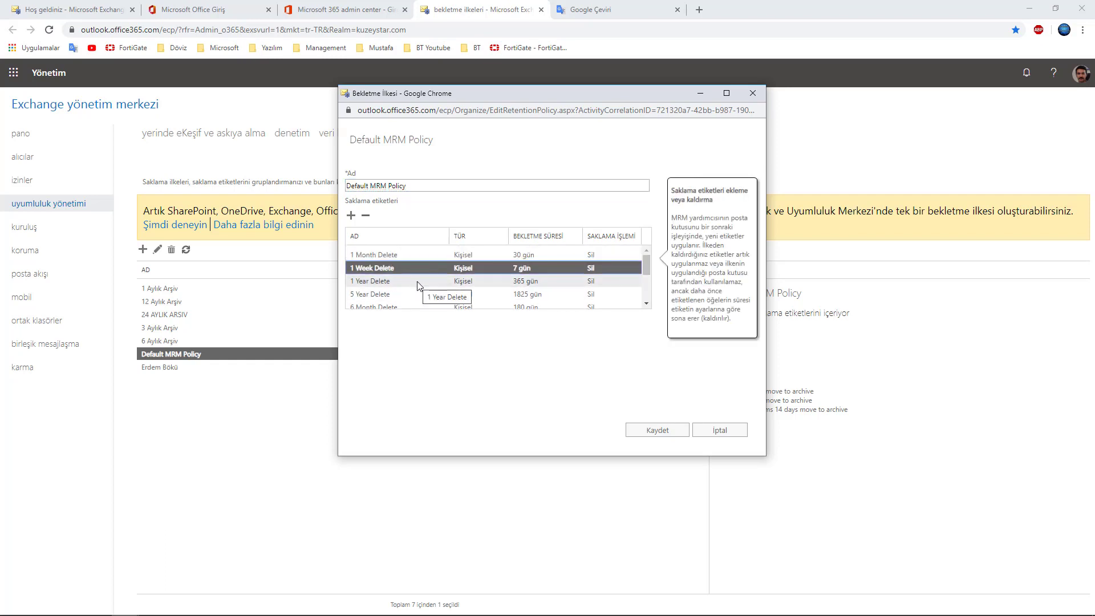
click(418, 283)
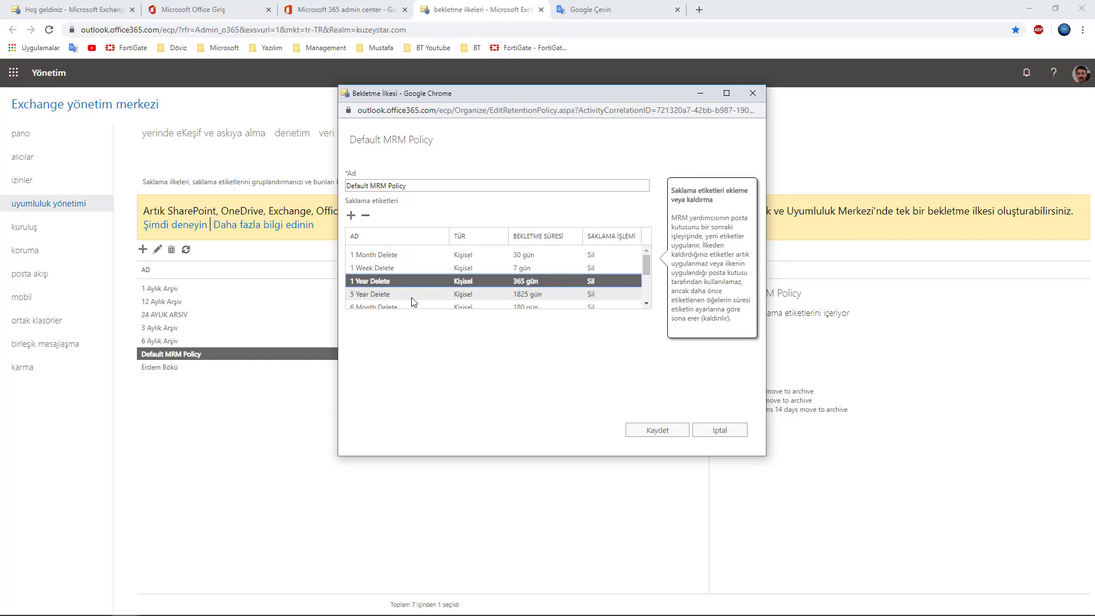
click(414, 294)
click(411, 306)
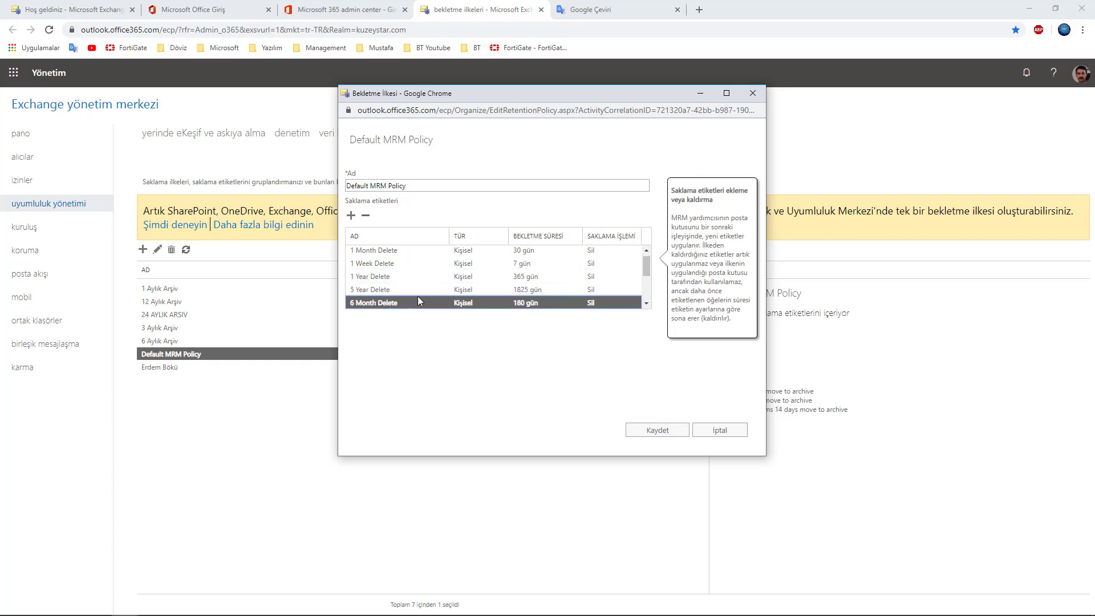
Review the policy's Junk Email, Never Delete, personal archive and Recoverable Items tags, closing the policy without changes
scroll(434, 283, down, 2)
click(415, 262)
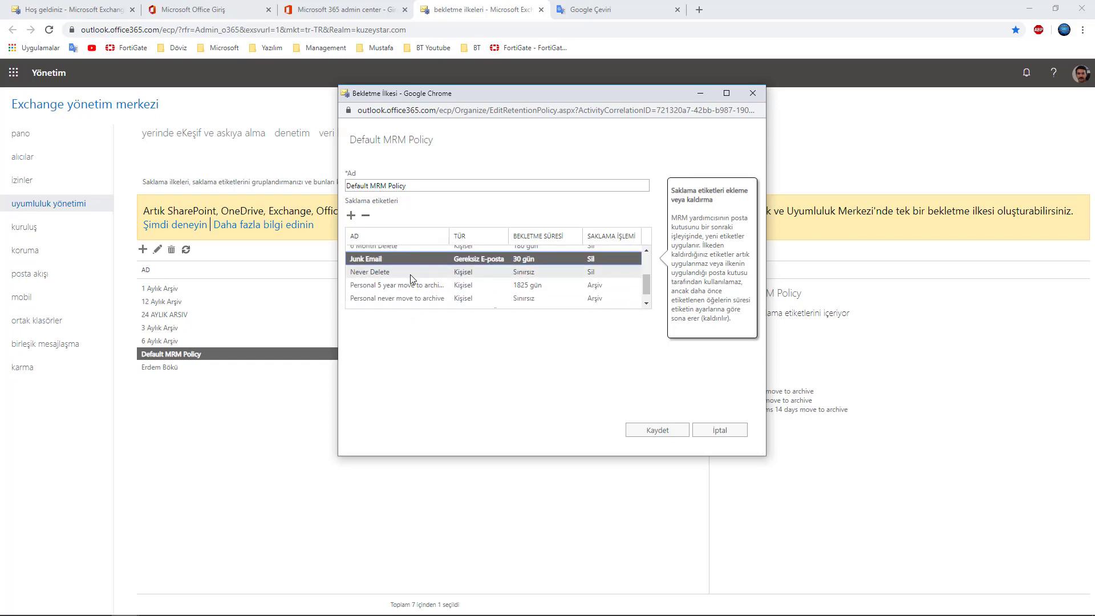
click(415, 273)
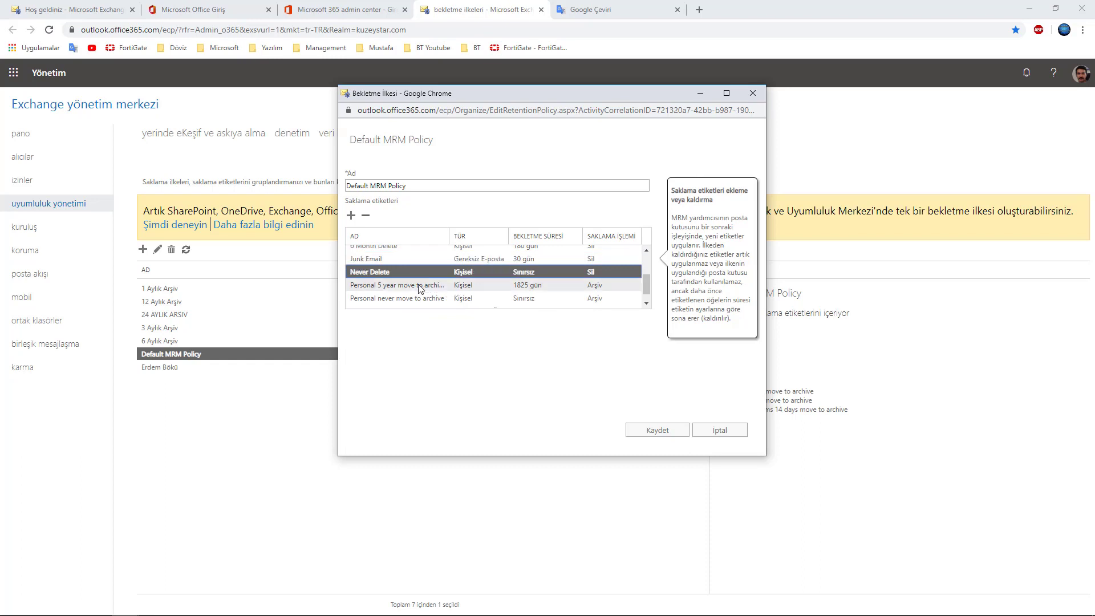
click(419, 287)
click(425, 299)
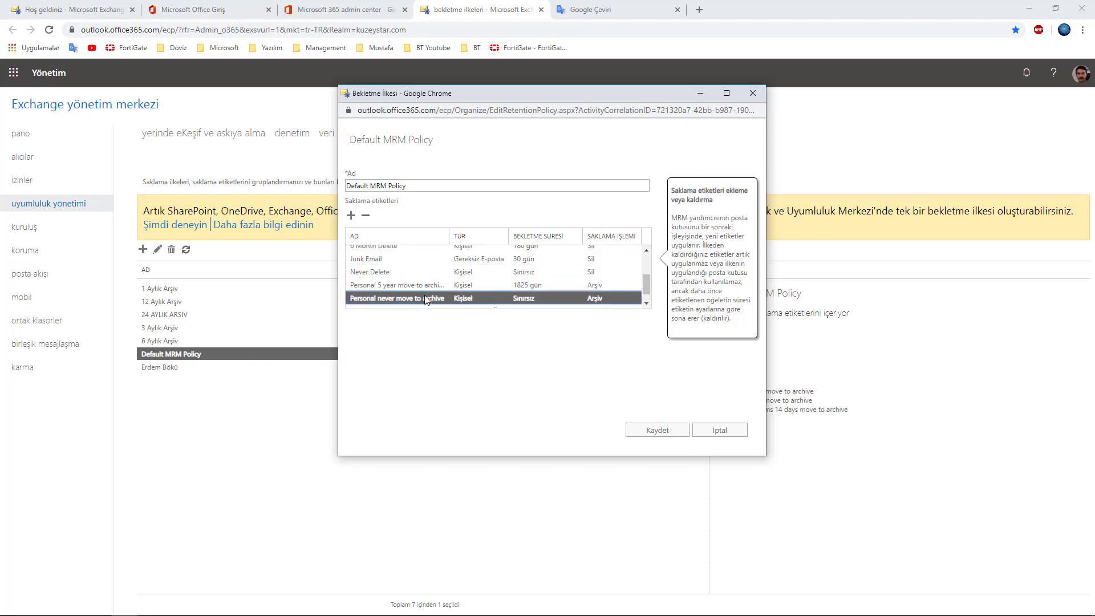
scroll(490, 291, down, 1)
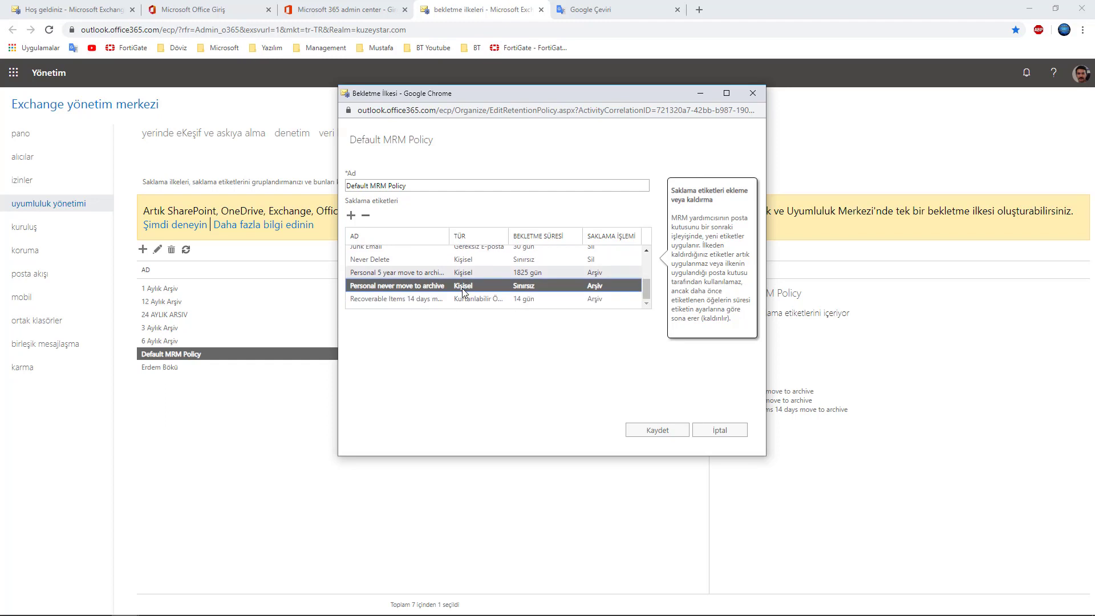
click(428, 303)
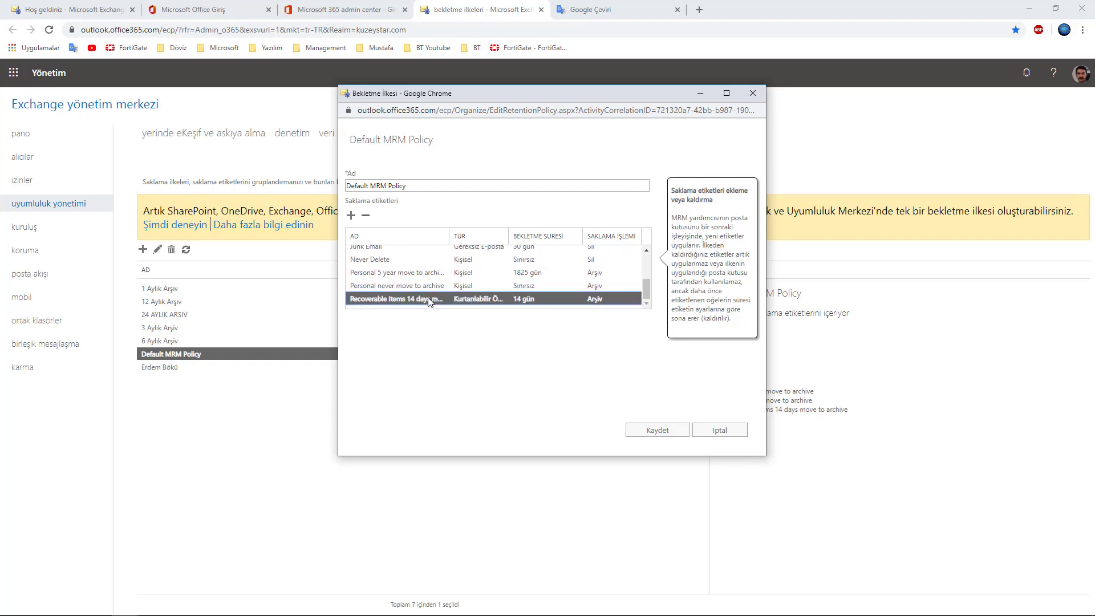
click(715, 430)
Return to the retention tags and inspect the Personal never move to archive tag, closing it without changes
click(516, 136)
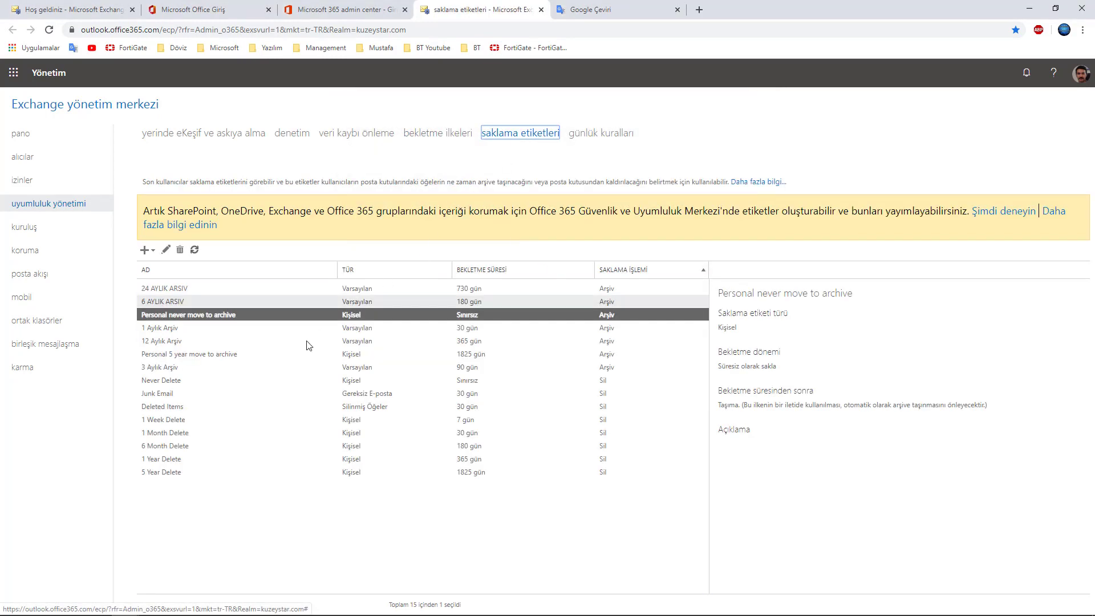
click(175, 318)
double_click(175, 318)
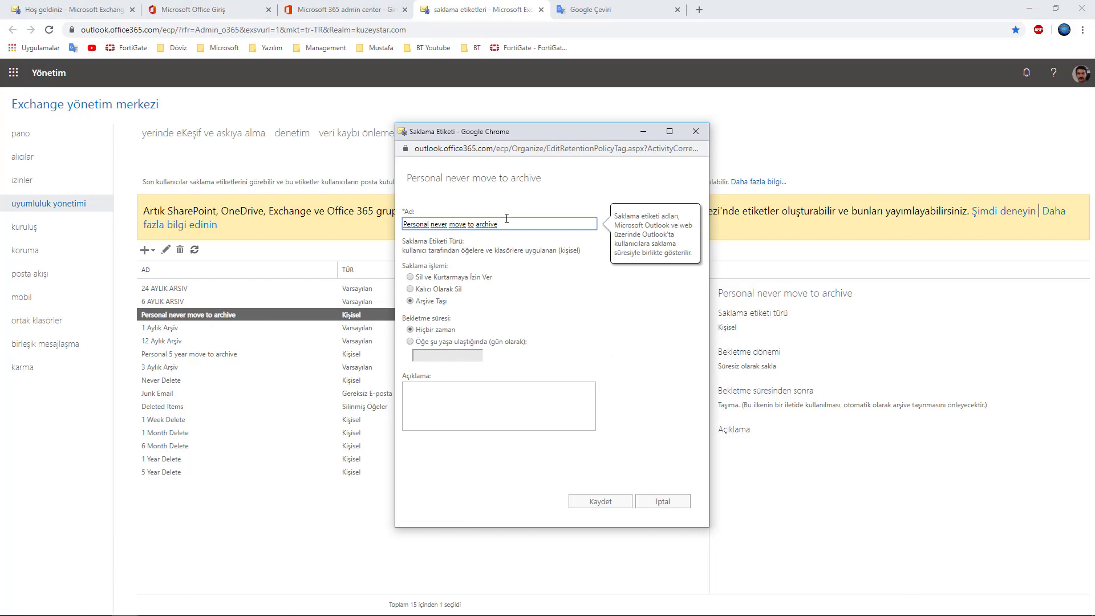
click(695, 132)
Open the 1 Aylık Arşiv retention tag, check its tag type and rename it as 1 AYLIK ARSIV
click(207, 328)
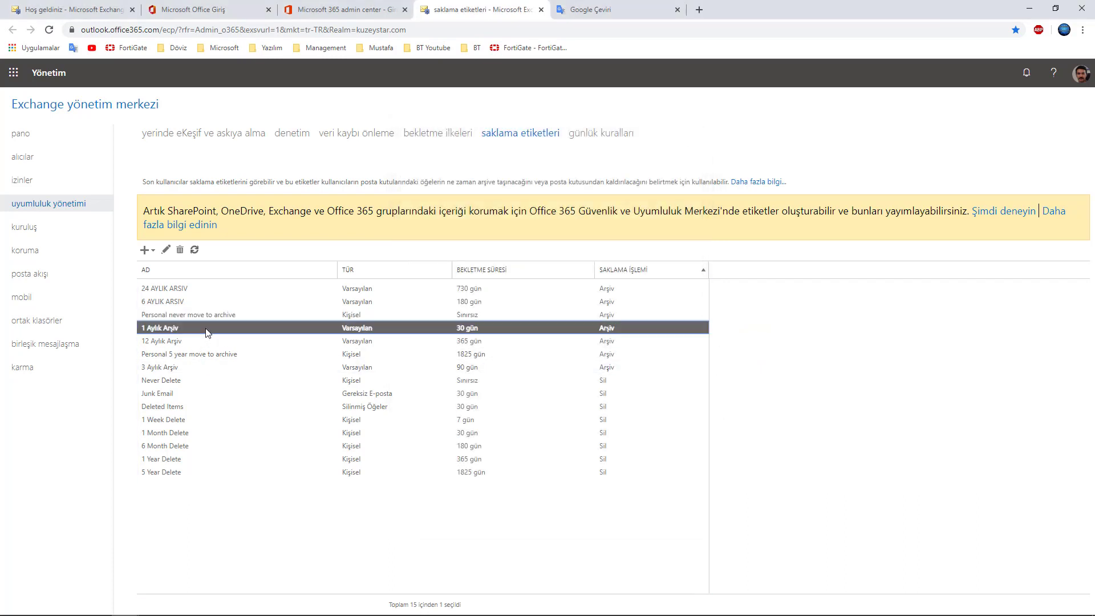
triple_click(460, 258)
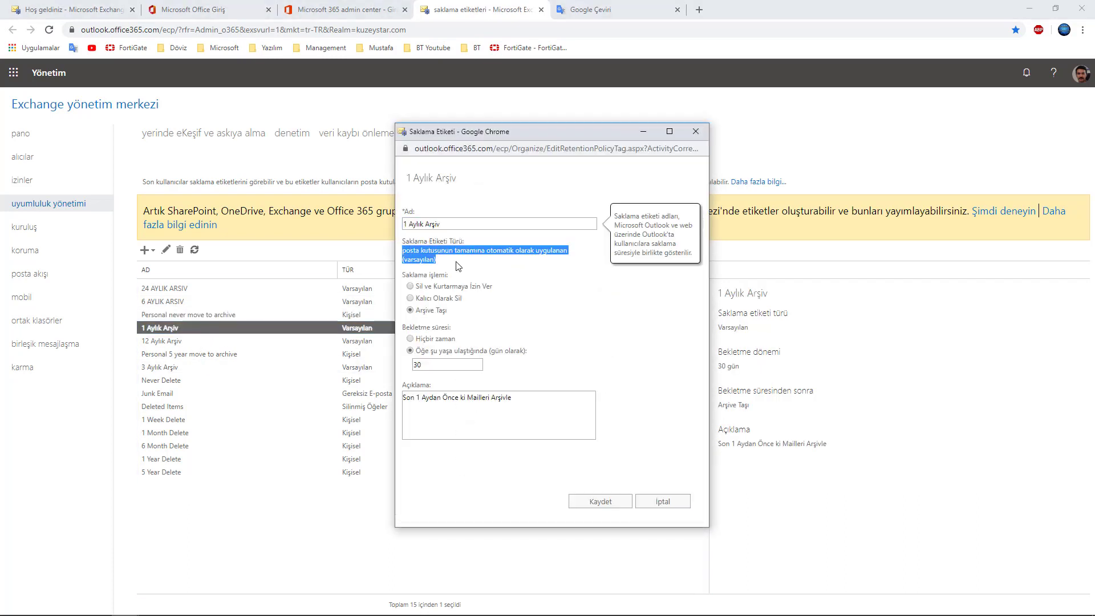
triple_click(471, 224)
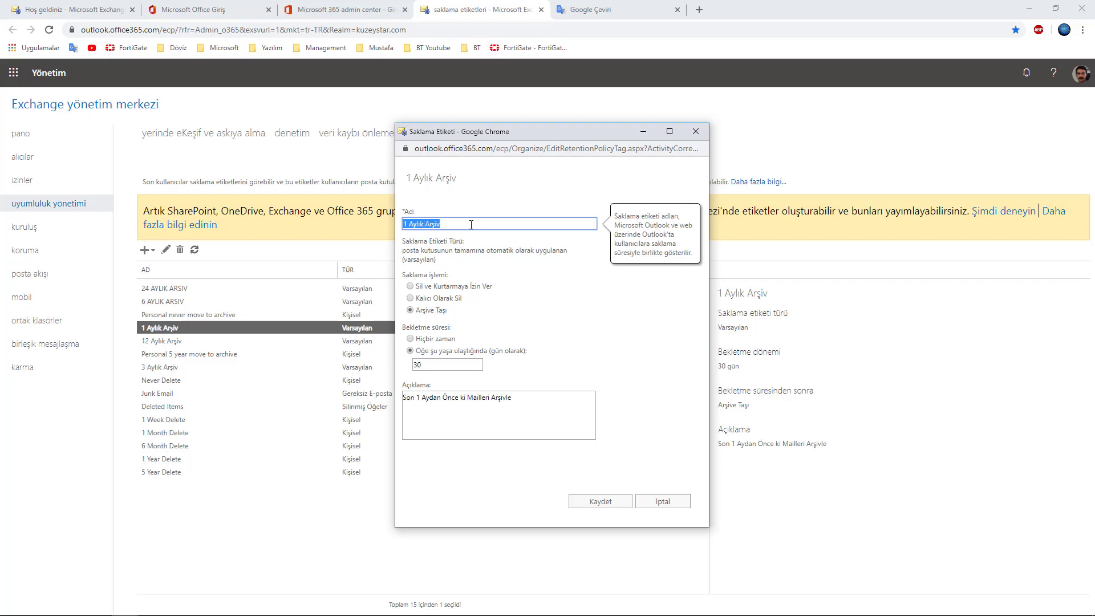
text(1 AYLIK ARSIV)
Replace the 1-month tag's description with "30 günü dolduran mailleri arşiv klasörüne taşı" and save the tag
drag(523, 399, 408, 401)
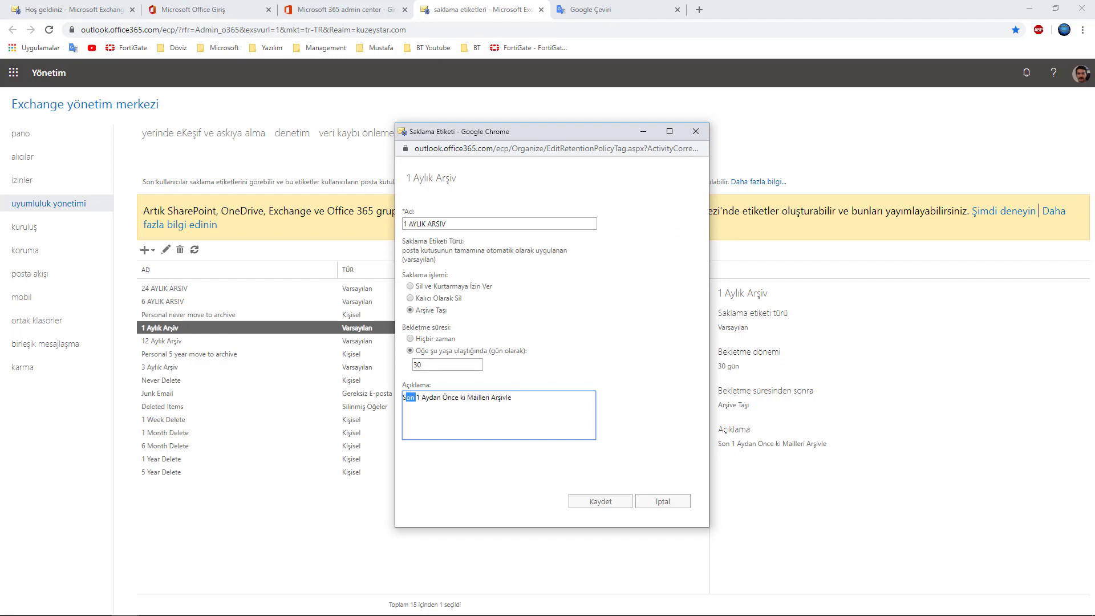
key(BackSpace)
key(BackSpace)
key(Delete)
drag(410, 398, 570, 401)
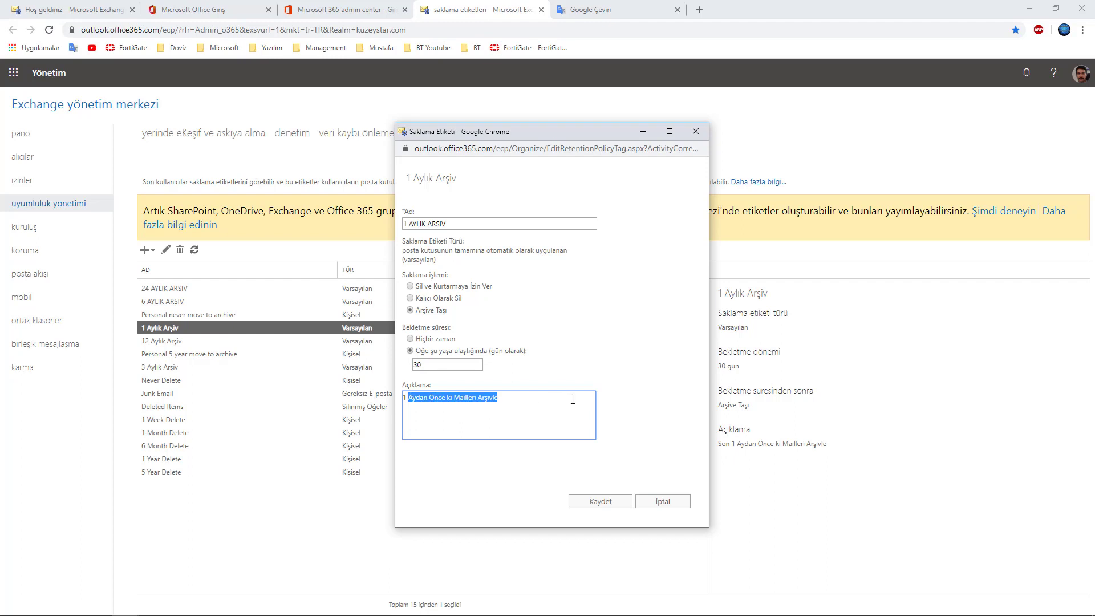
text(AY)
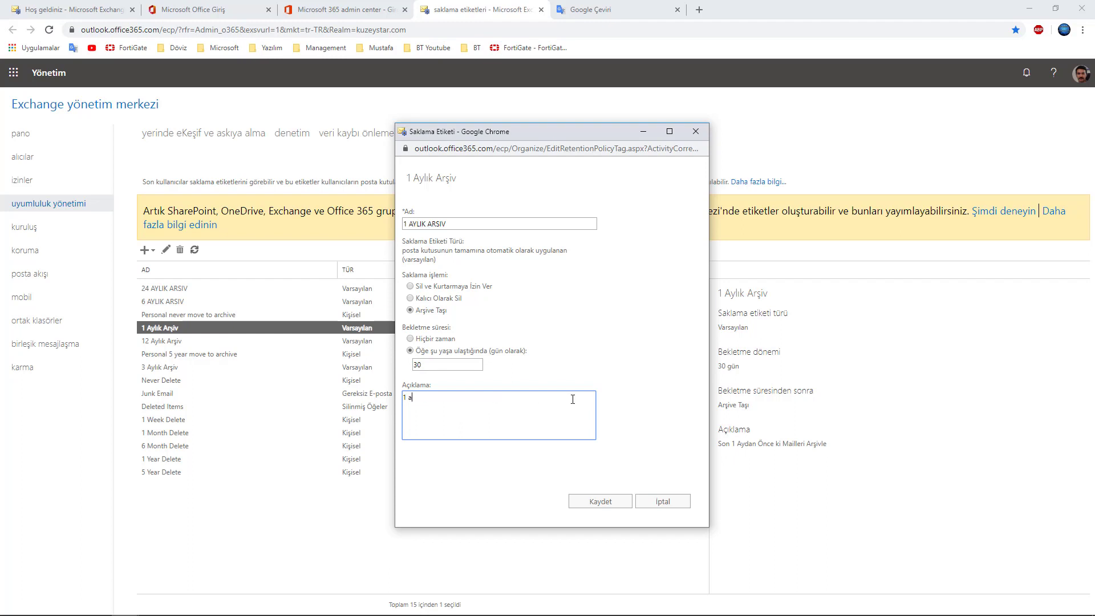
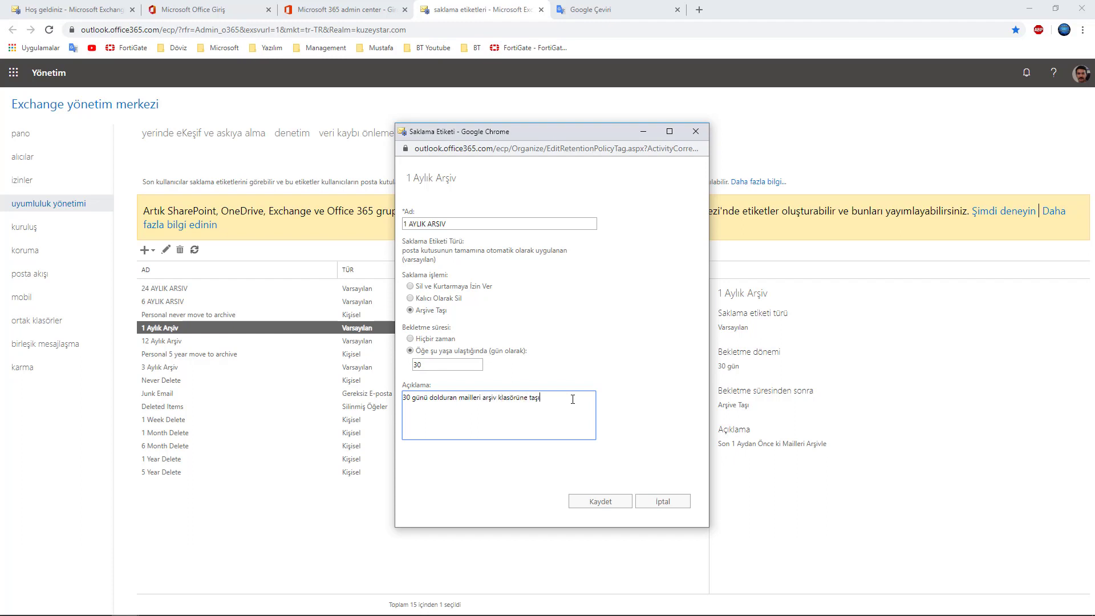
click(593, 502)
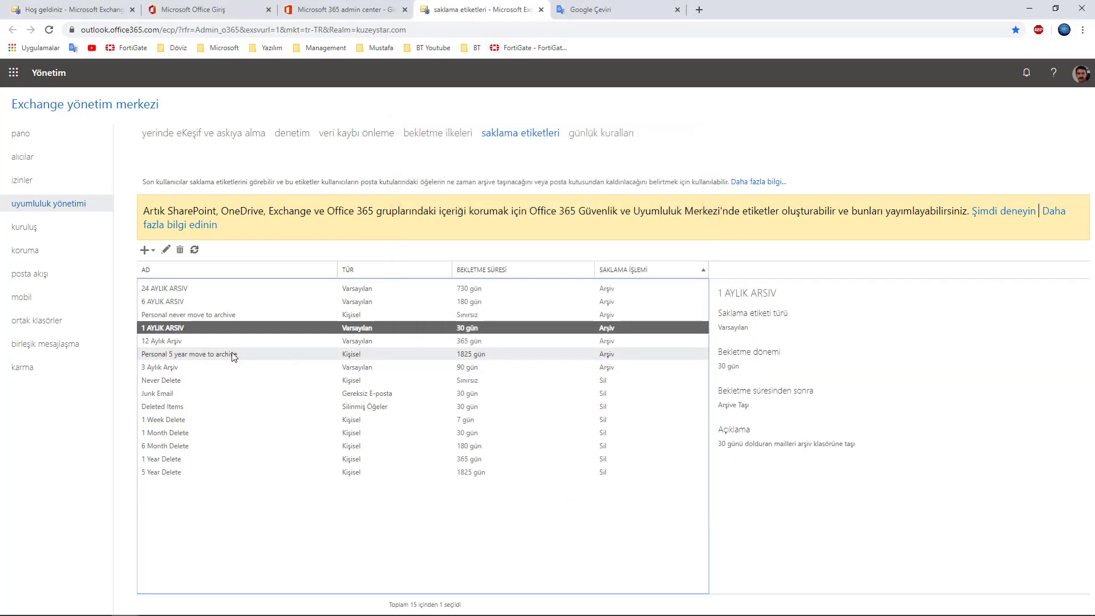
Rename the 12 Aylık Arşiv retention tag as 12 AYLIK ARSIV and save it
click(213, 341)
double_click(213, 342)
drag(411, 224, 547, 225)
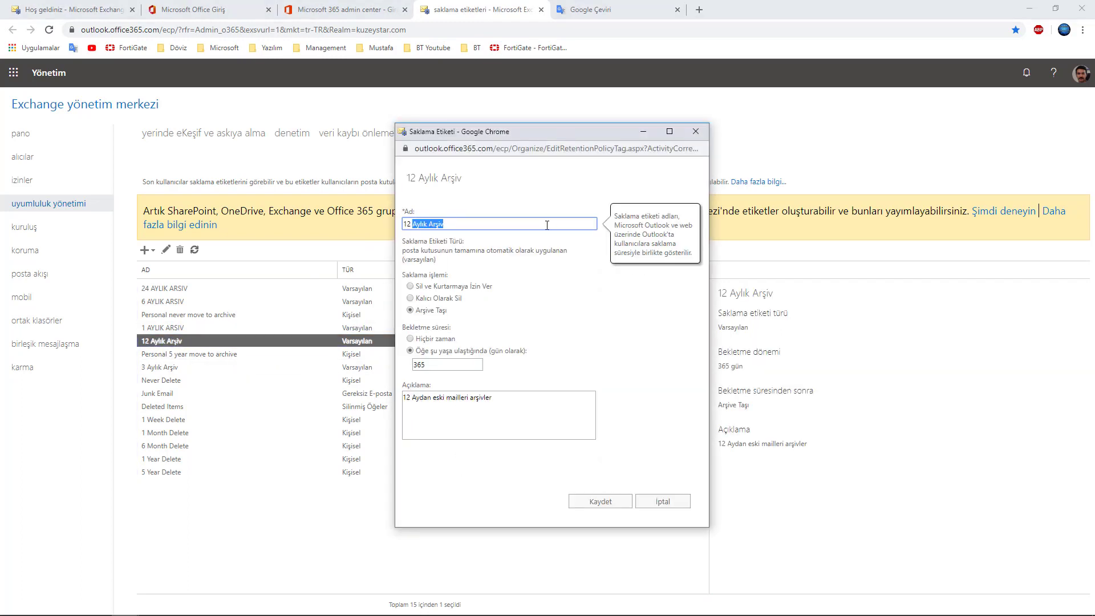
text(ARSIV)
drag(411, 240, 496, 253)
click(505, 313)
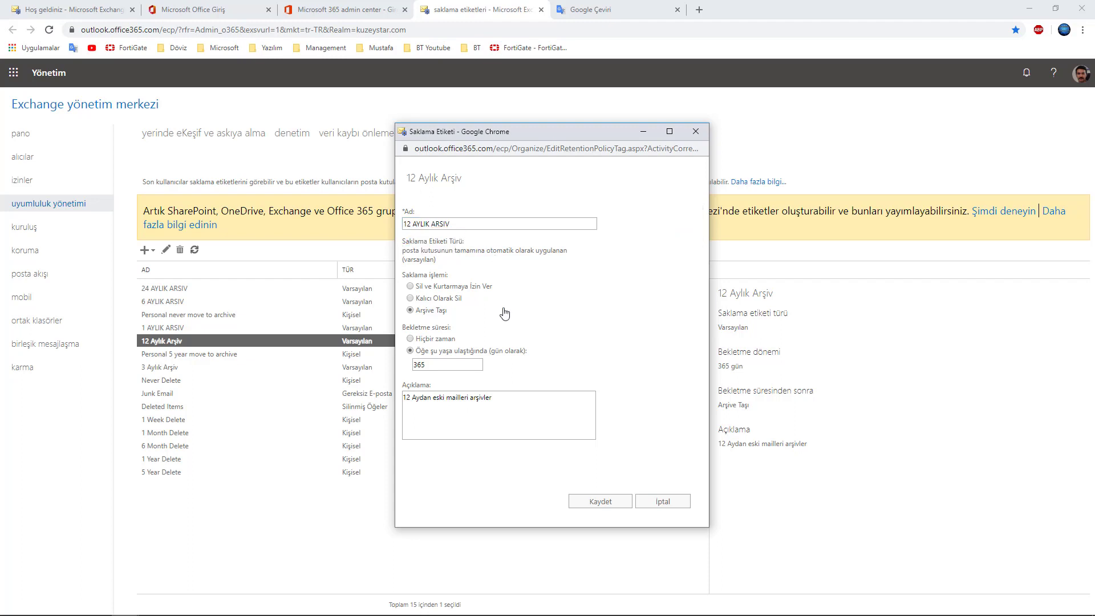
click(594, 501)
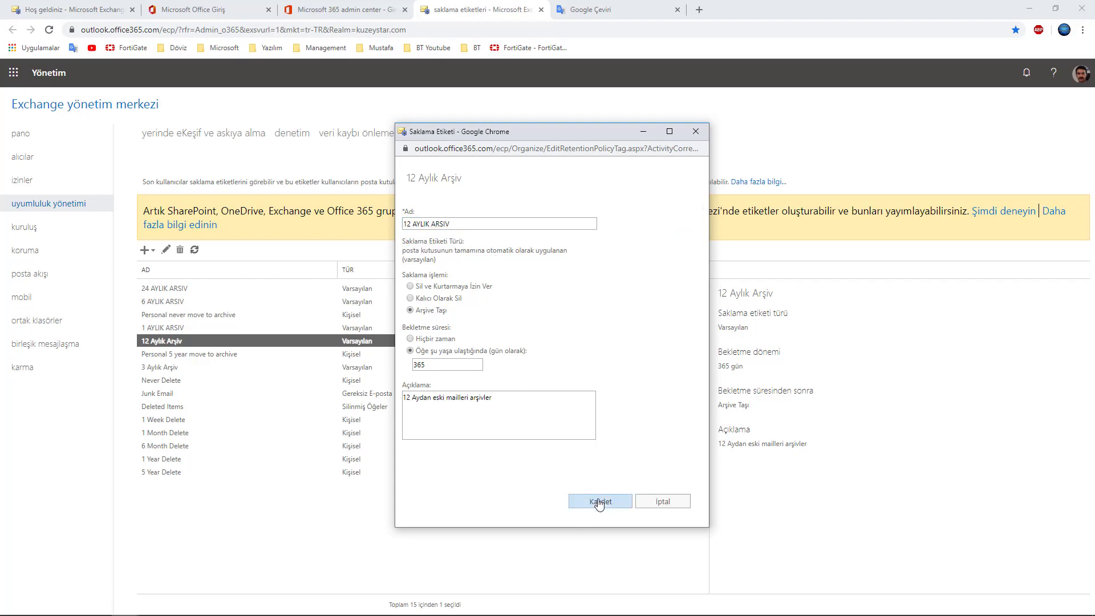
Rename the 3 Aylık Arşiv retention tag as 3 AYLIK ARSIV and save it
click(206, 354)
double_click(208, 366)
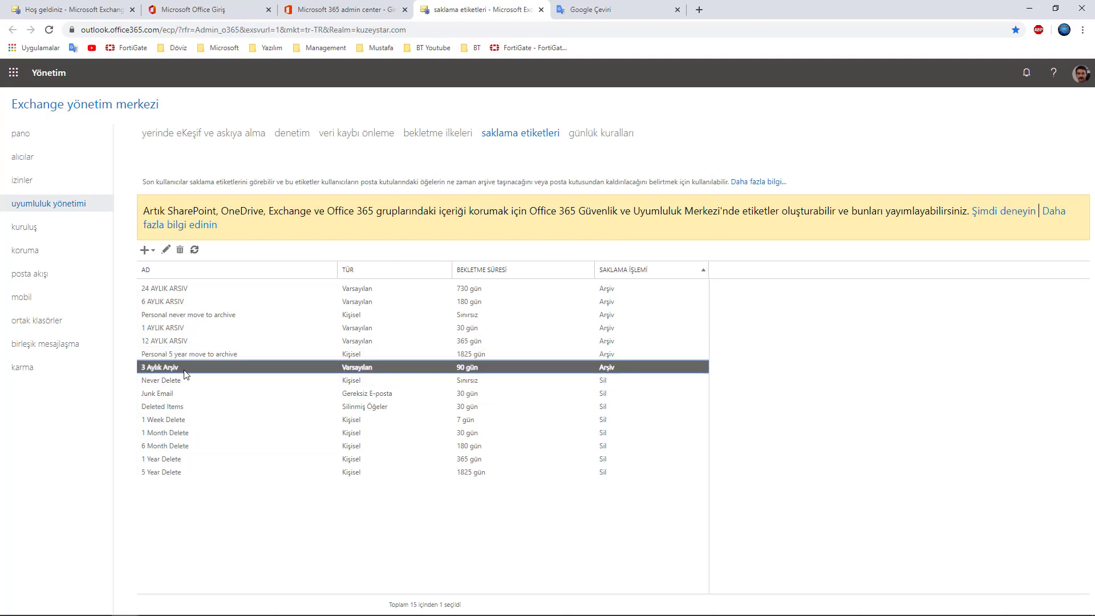
drag(407, 224, 536, 226)
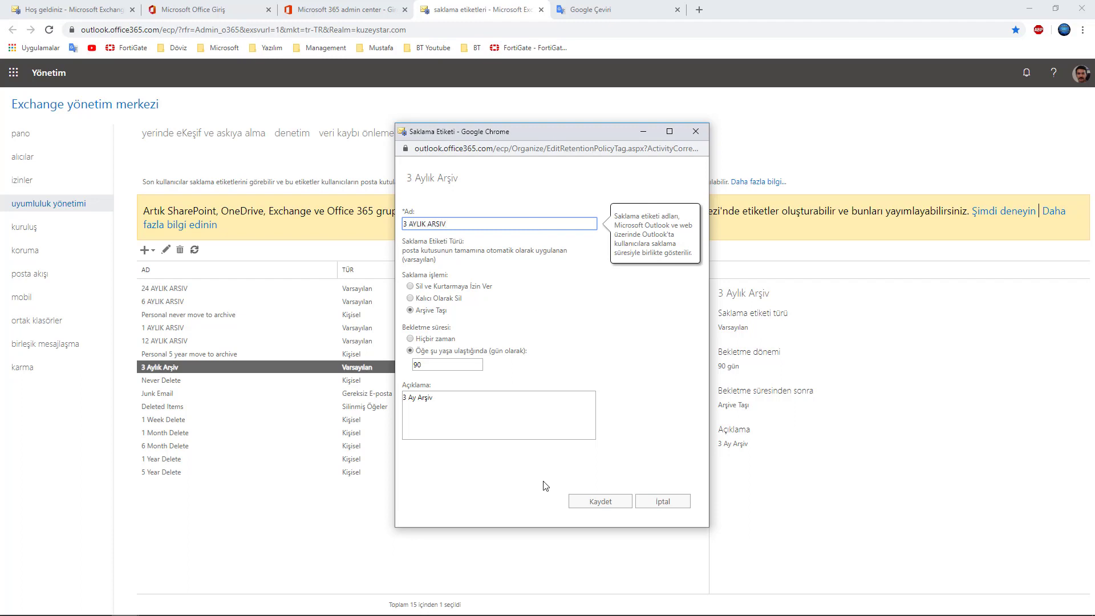
click(594, 502)
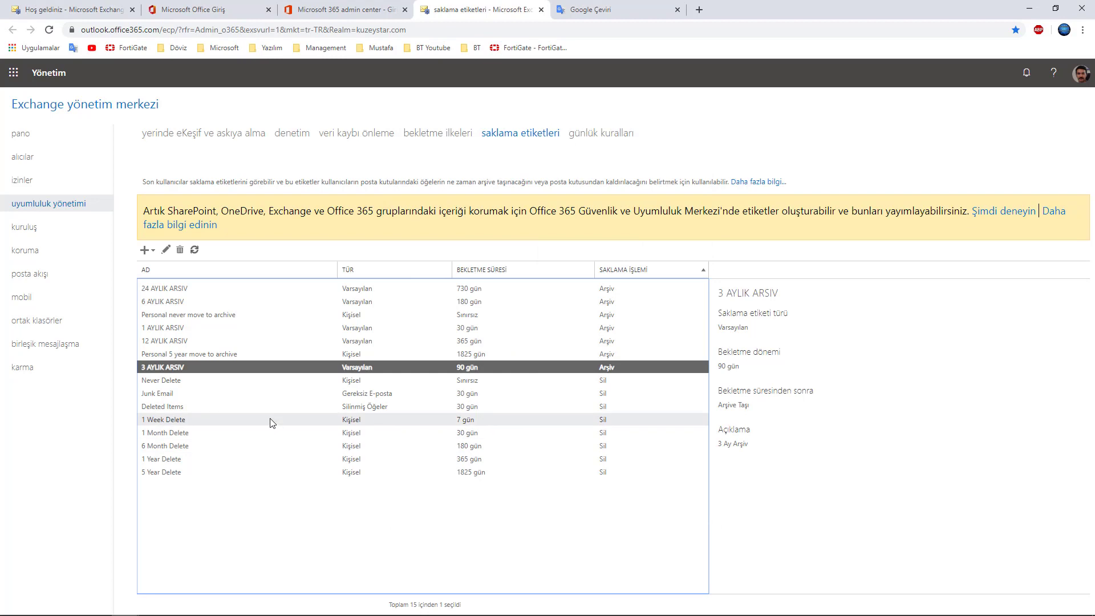
Review the details of the remaining delete tags, including Junk Email, Deleted Items and Never Delete
click(270, 421)
key(Down)
key(Down)
key(Down)
key(Down)
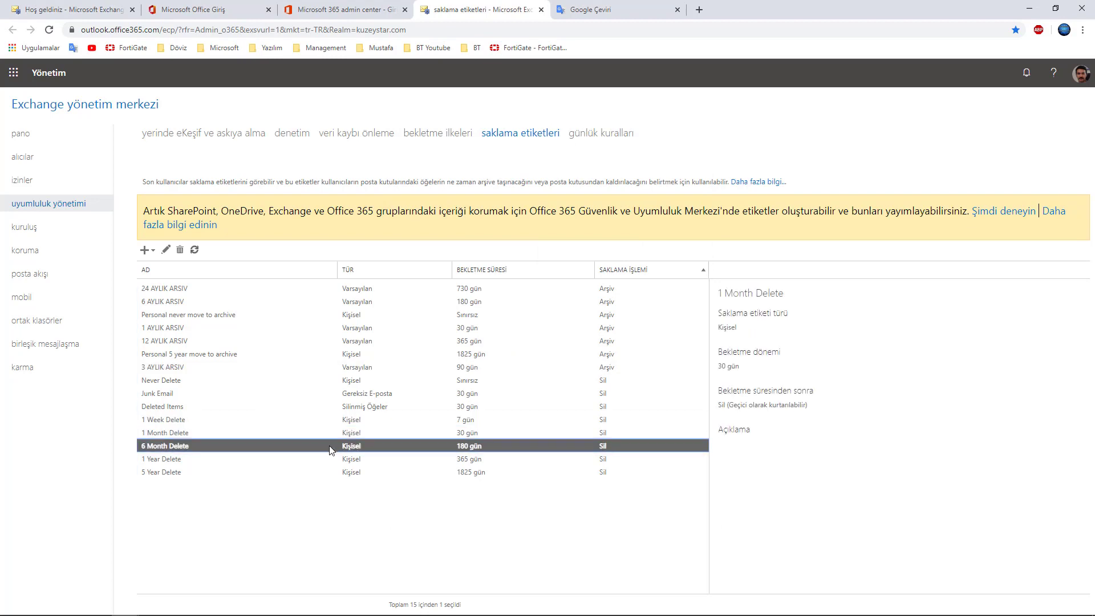
click(477, 408)
click(399, 395)
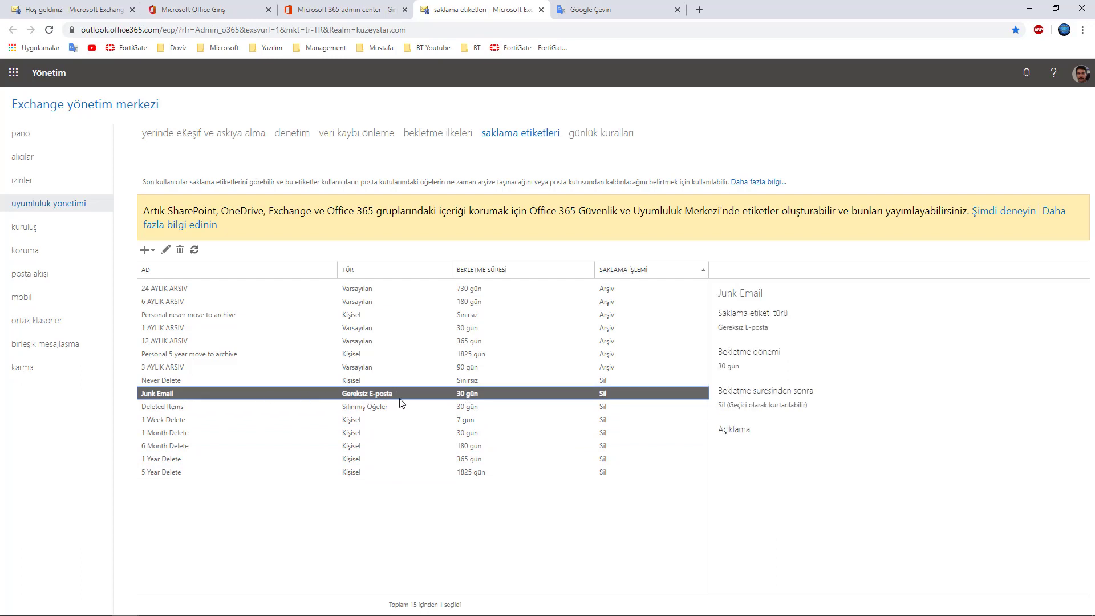
click(368, 380)
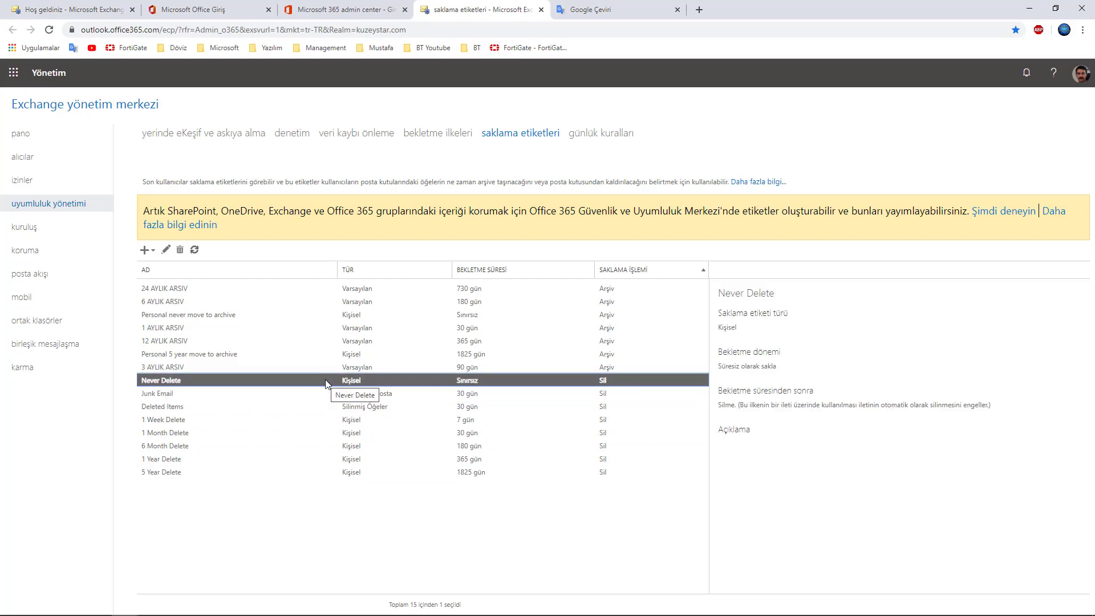
Inspect the settings of the Personal 5 year move to archive tag, closing it without changes
click(474, 354)
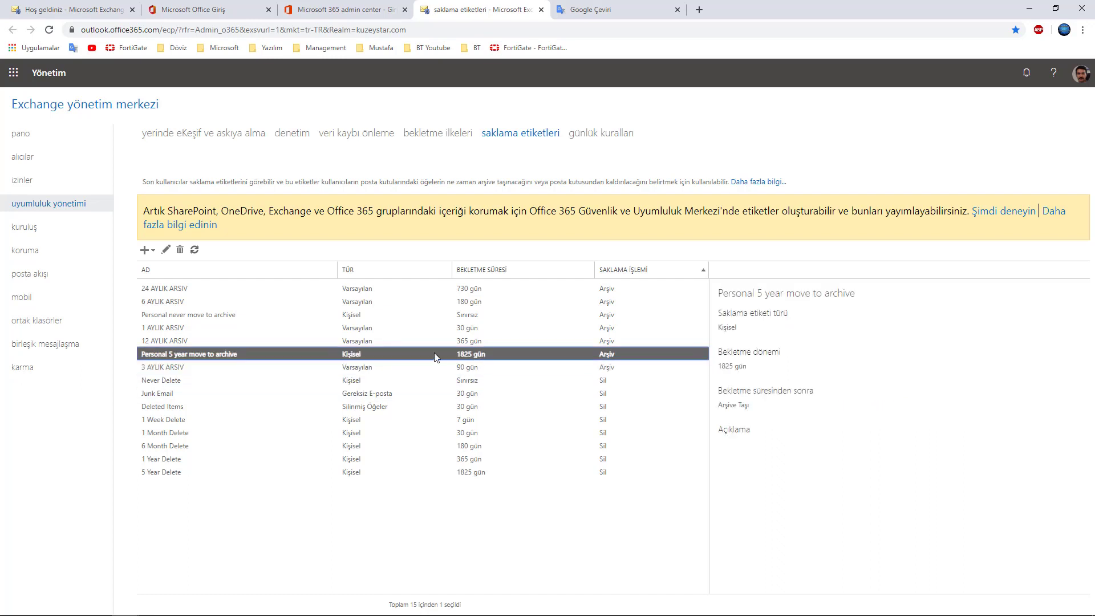
double_click(271, 357)
mouse_move(478, 352)
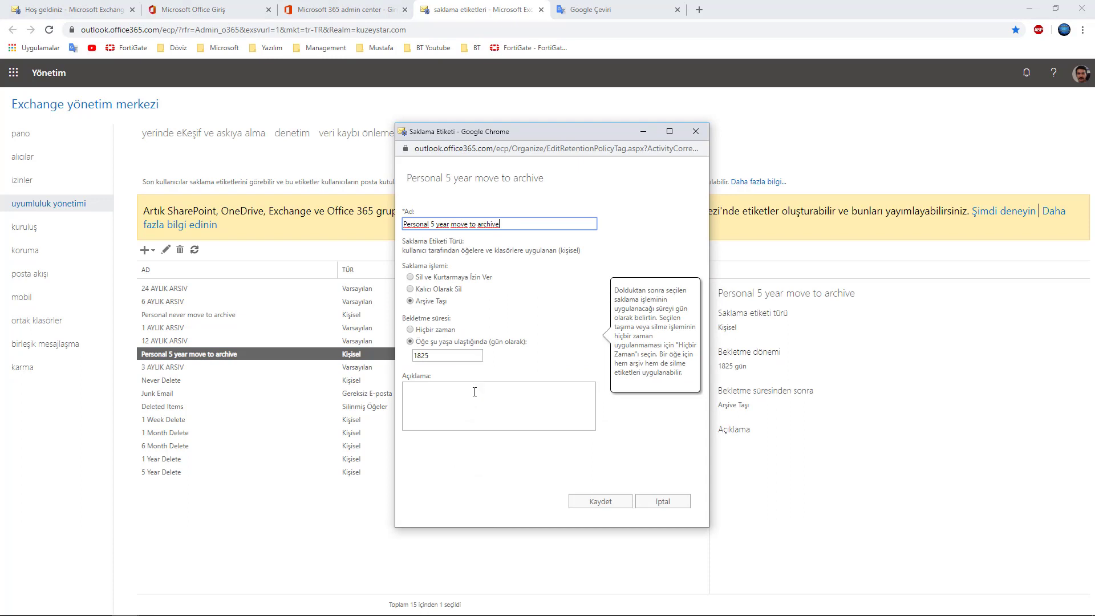
click(695, 132)
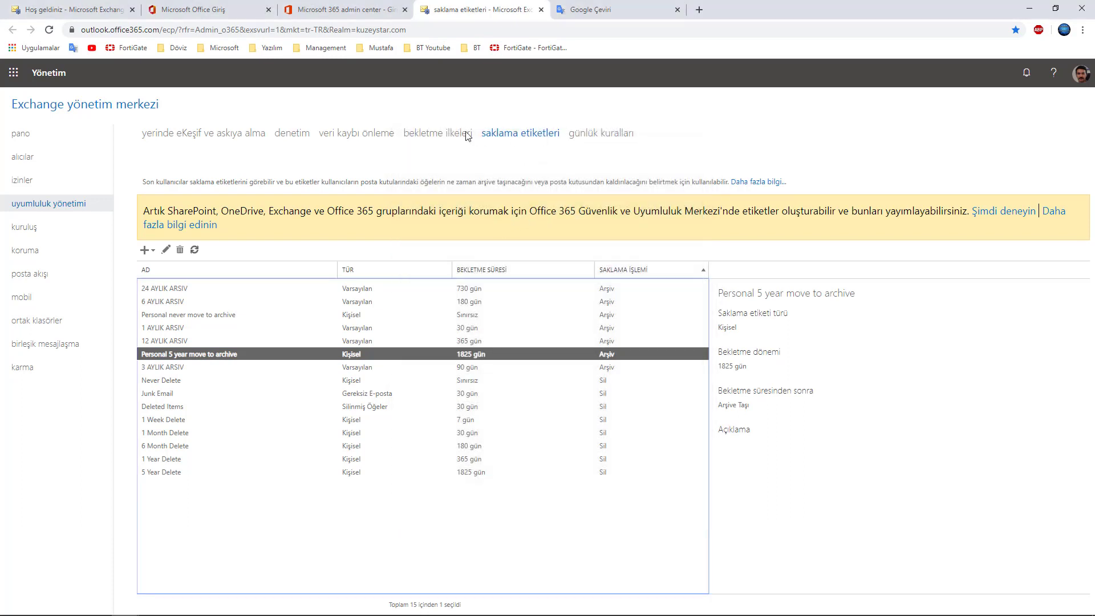
Permanently delete the retention policy named after a person, accepting its removal from the associated users
click(466, 134)
click(188, 367)
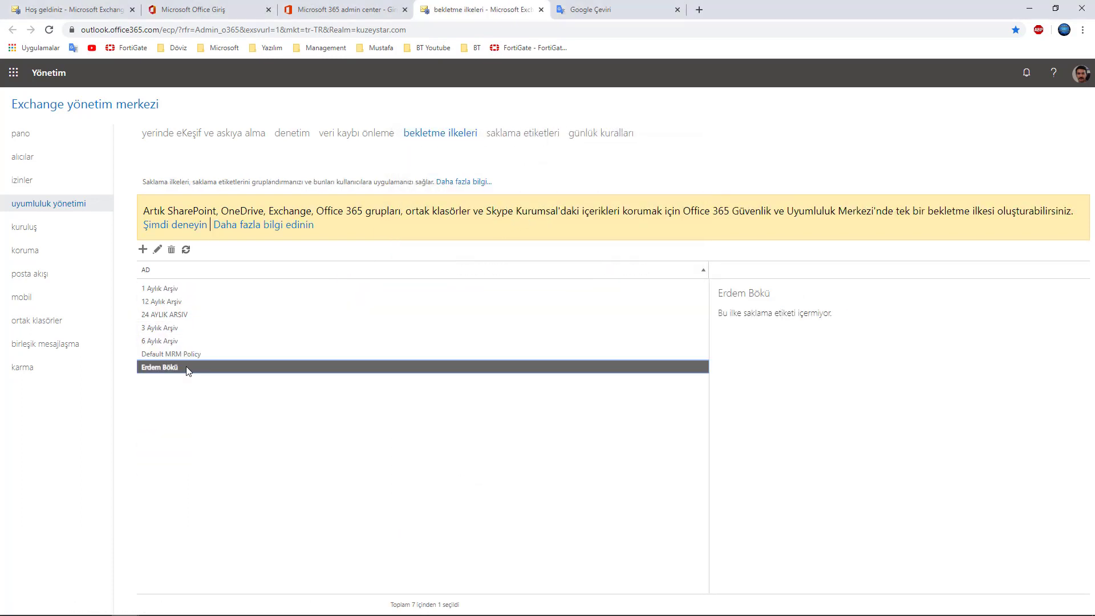
click(172, 251)
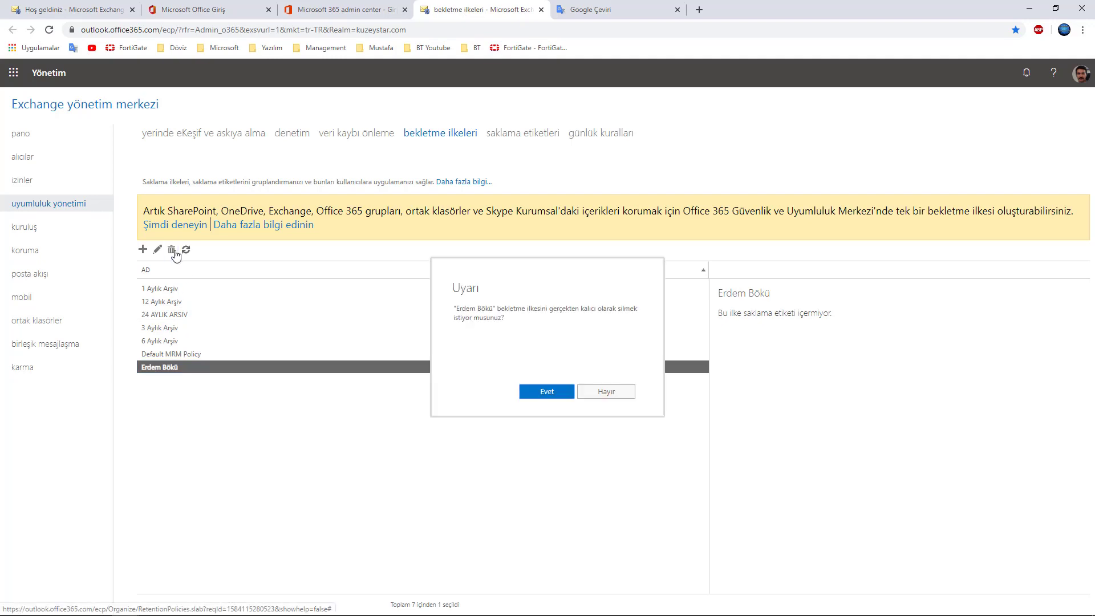
click(544, 391)
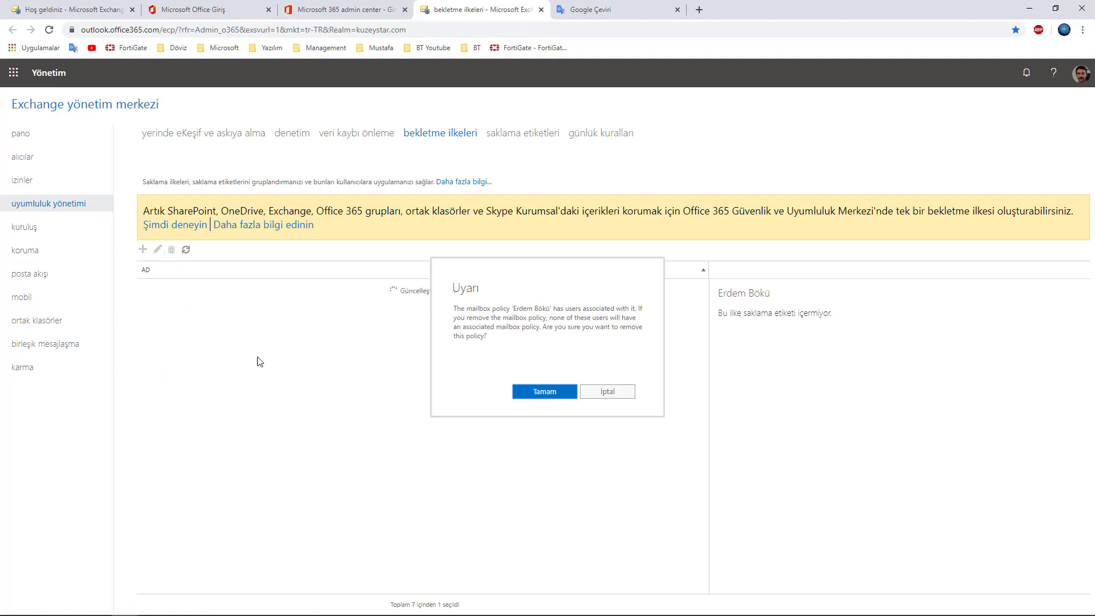
click(544, 392)
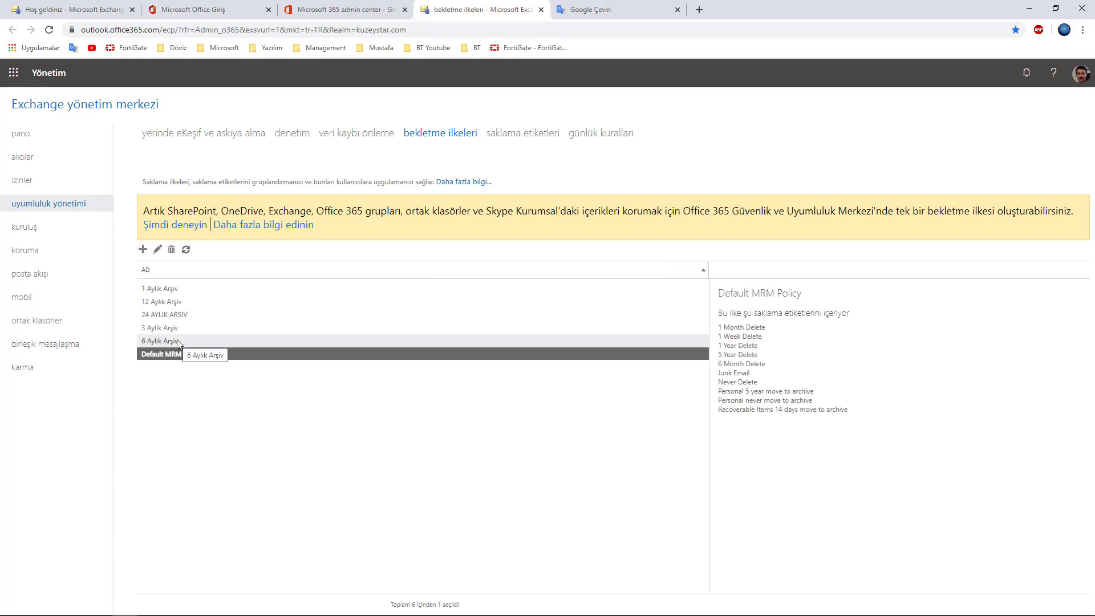
Check which retention tags the 1, 12 and 24 month archive policies contain
click(179, 290)
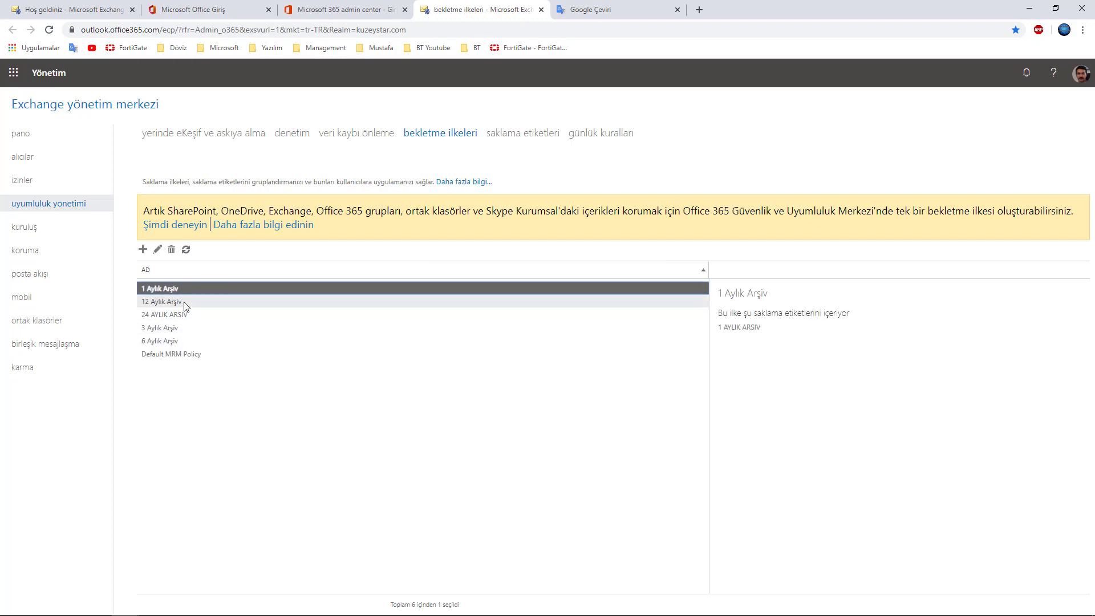
click(184, 302)
click(172, 289)
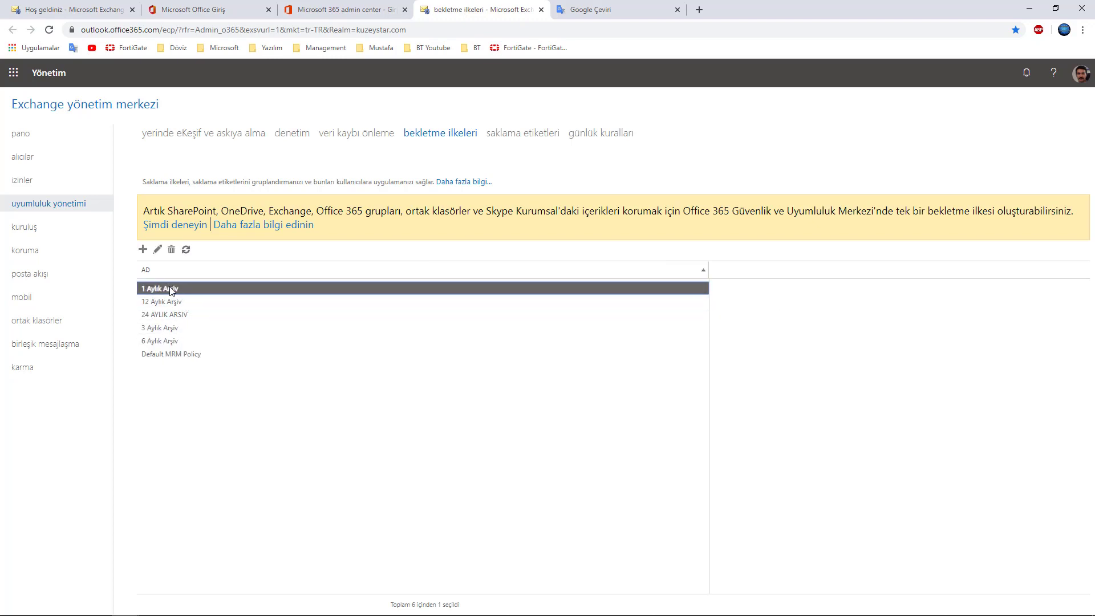
click(161, 315)
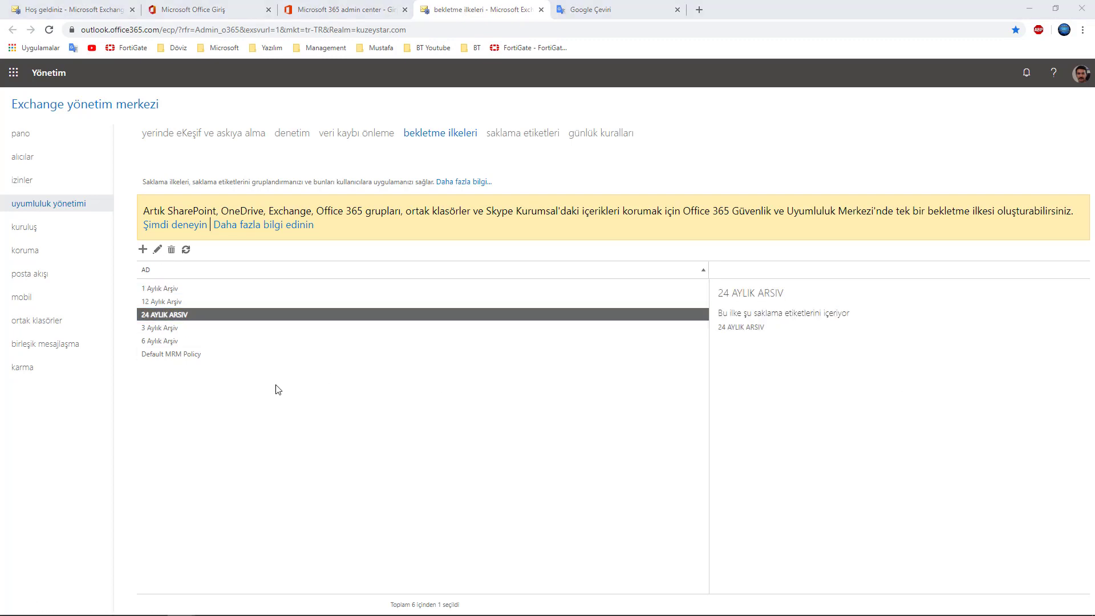
click(267, 426)
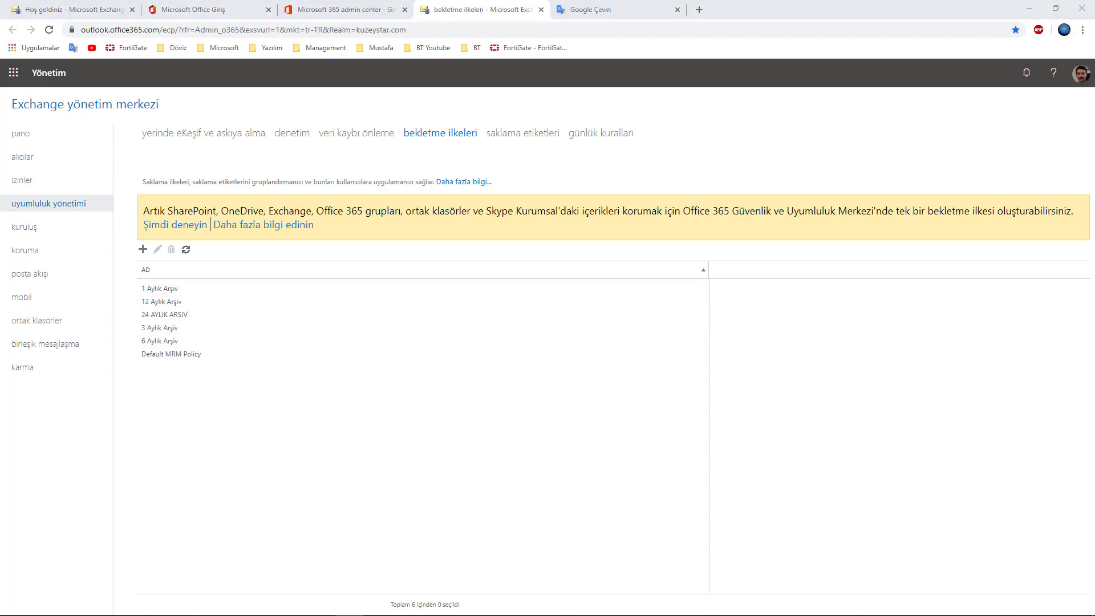
Rename the 1 Aylık Arşiv retention policy as 1 AY ÖNCESİNİ ARŞİVE TAŞI, copy the new wording for reuse, and save the policy
click(196, 288)
double_click(197, 288)
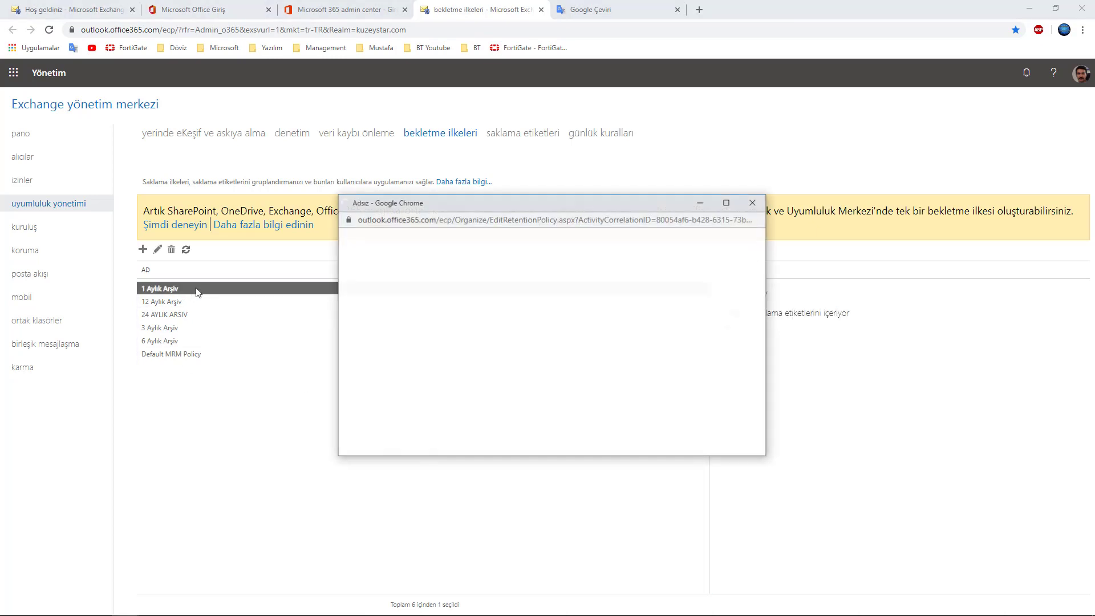
drag(351, 295, 456, 305)
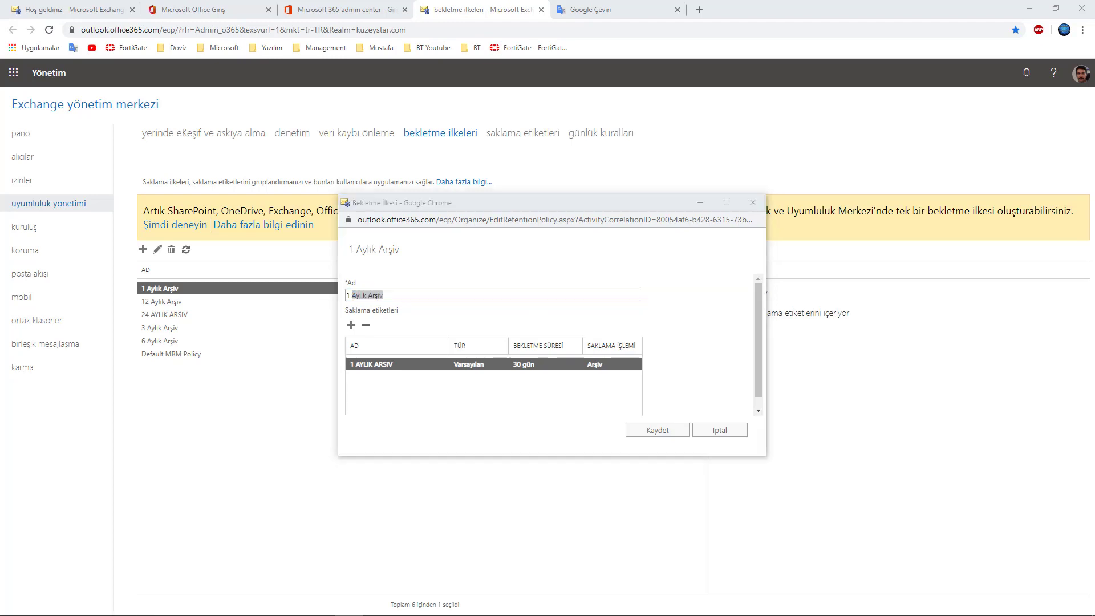
text(AY ÖNCESİNİ ARŞİVE TAŞI)
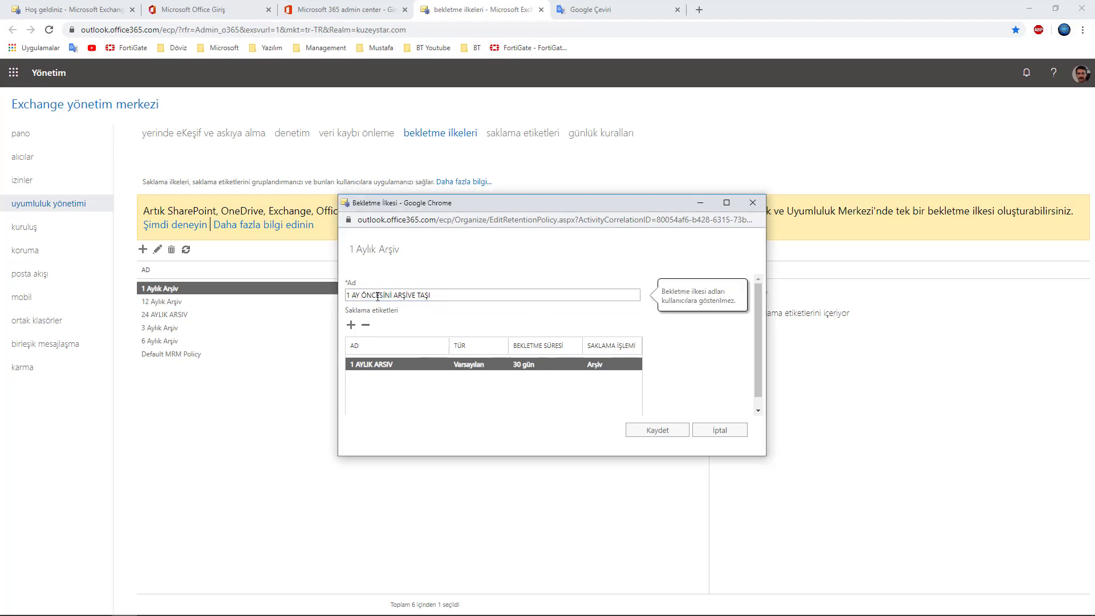
drag(450, 294, 292, 296)
key(ctrl+c)
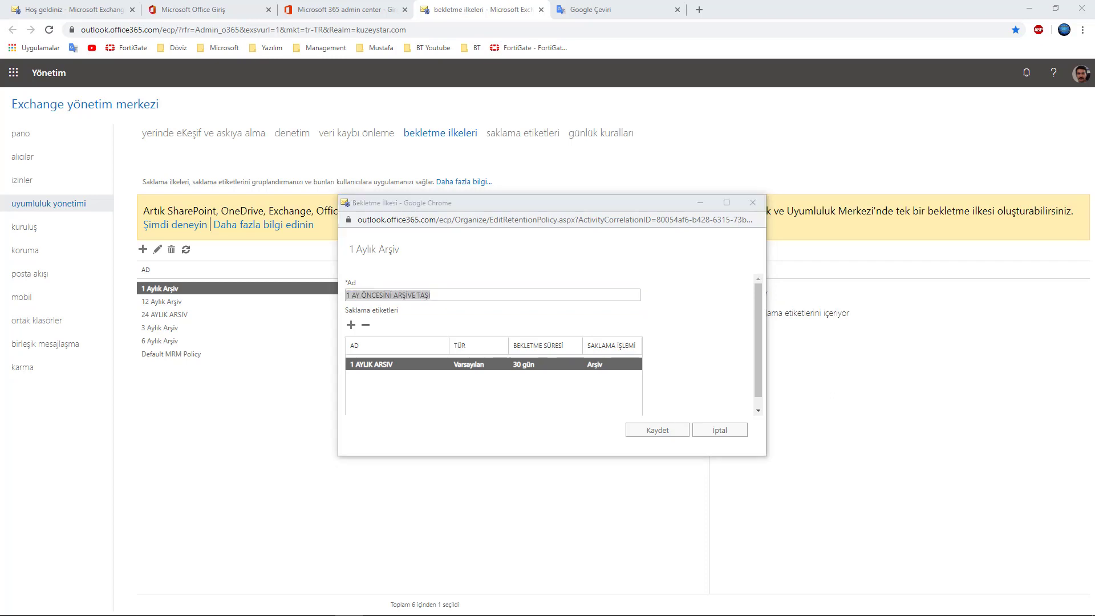
click(656, 430)
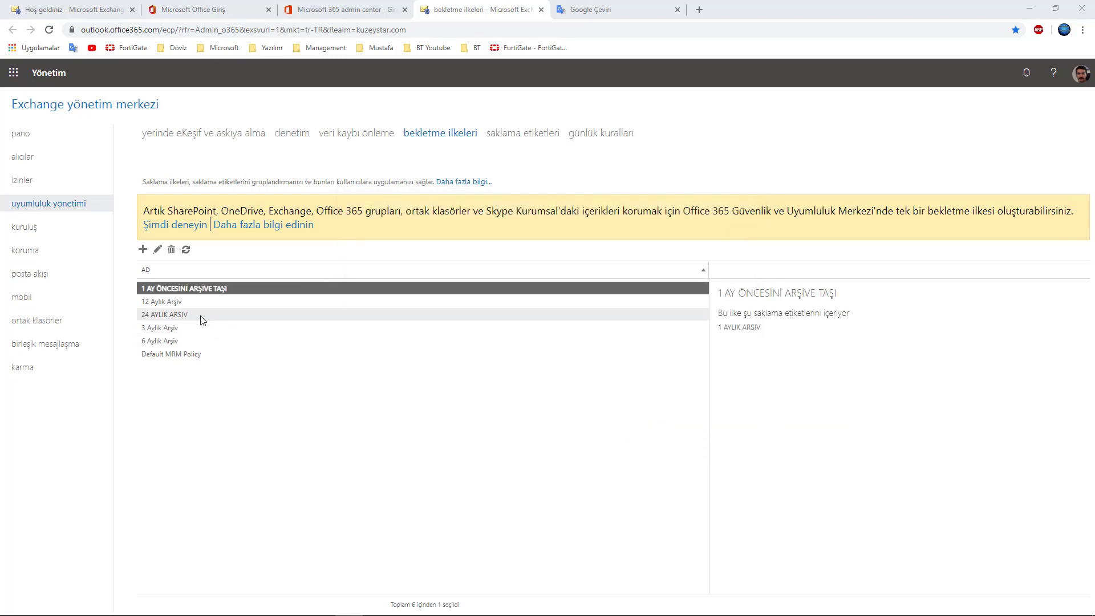
Rename the 12 Aylık Arşiv retention policy as 12 AY ÖNCESİNİ ARŞİVE TAŞI and save it
click(179, 302)
double_click(179, 301)
drag(353, 295, 470, 297)
key(ctrl+v)
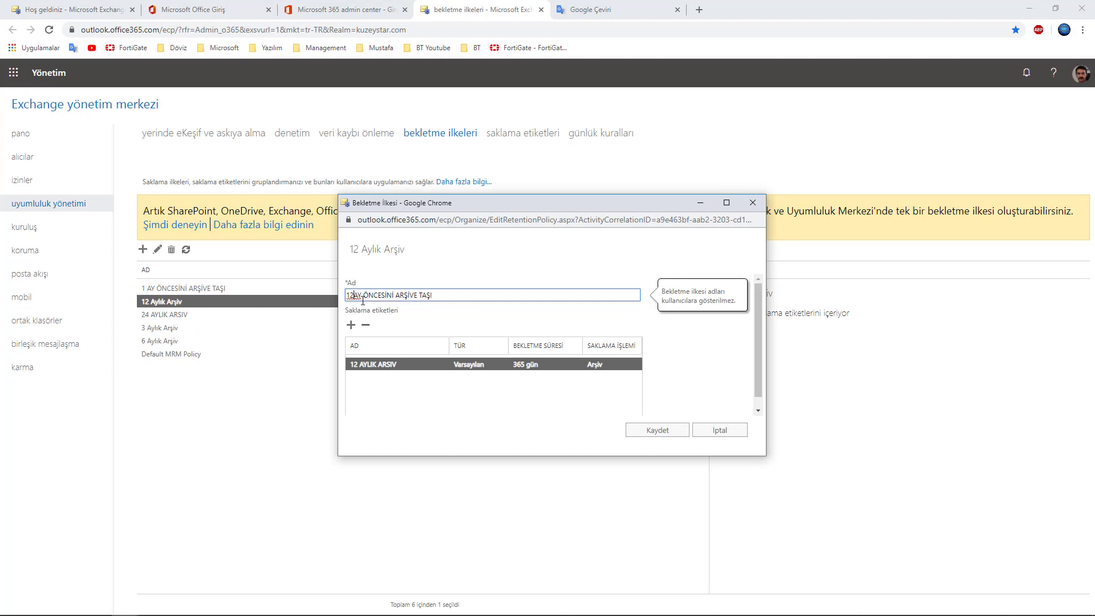
click(656, 430)
Rename the 24 AYLIK ARSIV retention policy as 24 AY ÖNCESİNİ ARŞİVE TAŞI and save it
click(193, 317)
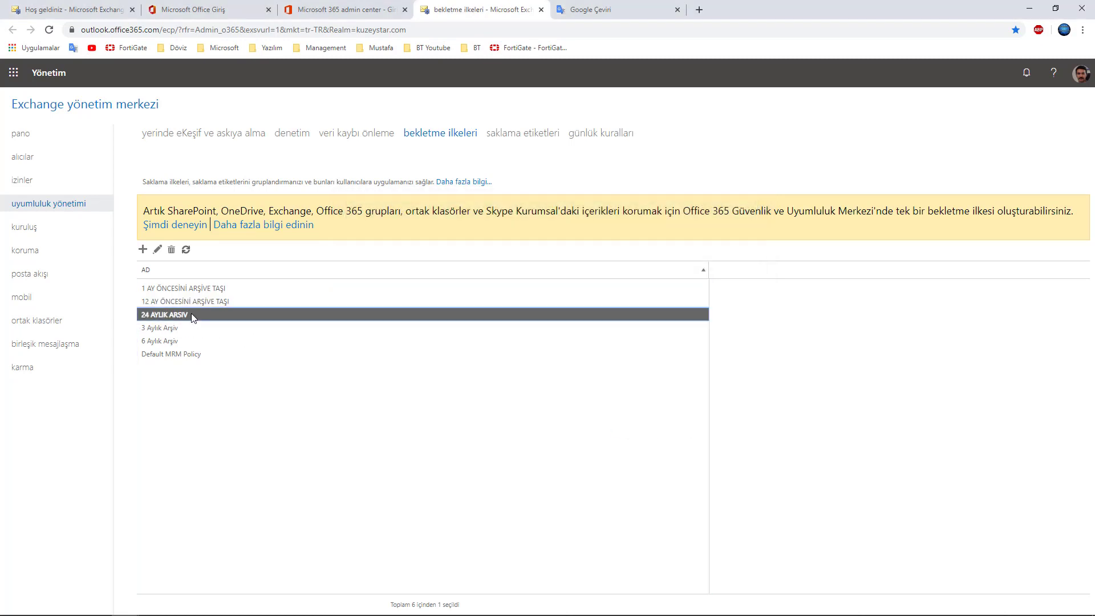
double_click(193, 317)
drag(353, 295, 441, 297)
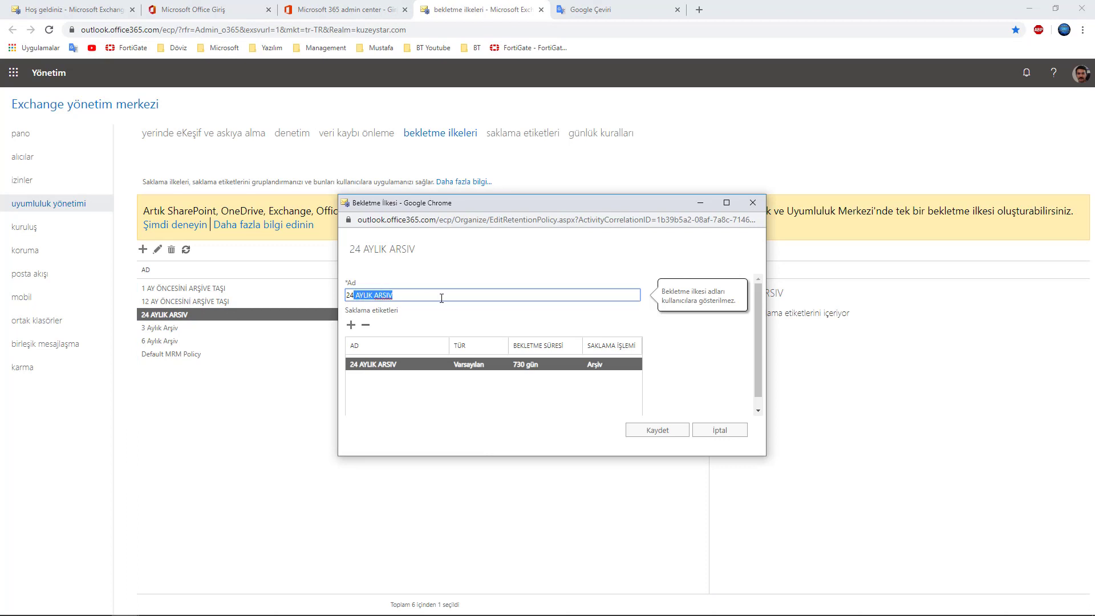
key(ctrl+v)
click(653, 432)
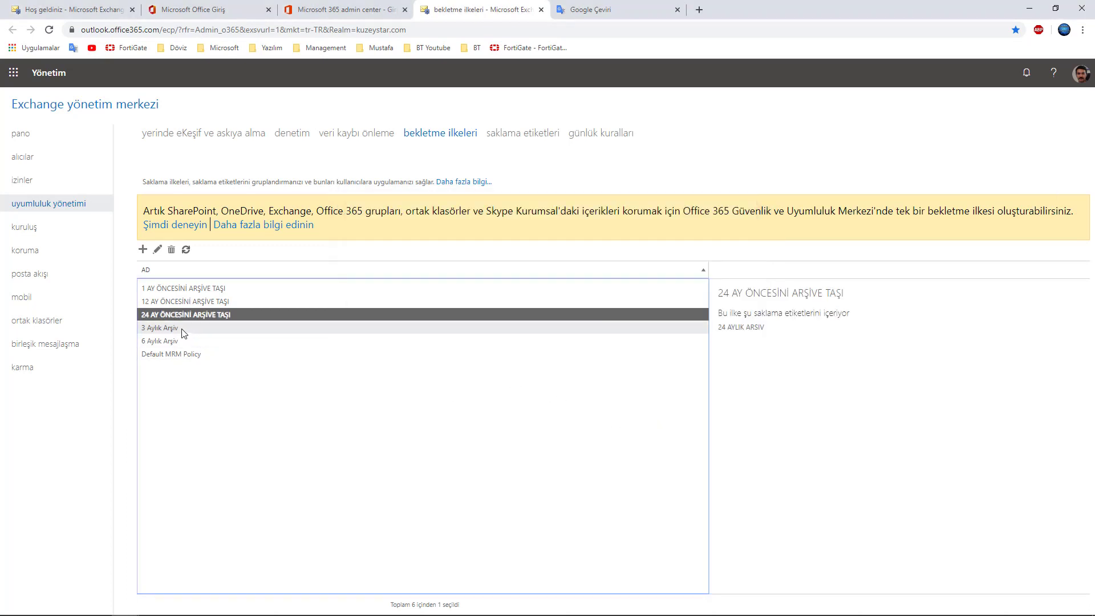
Rename the 3 Aylık Arşiv retention policy as 3 AY ÖNCESİNİ ARŞİVE TAŞI and save it
double_click(182, 329)
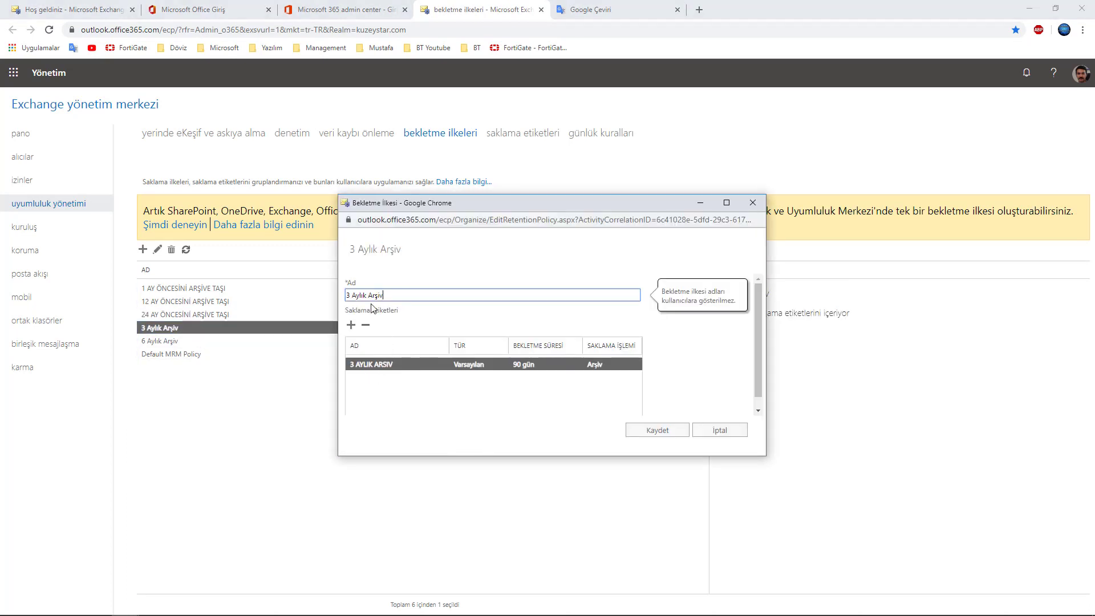
drag(352, 295, 485, 297)
key(ctrl+v)
click(643, 427)
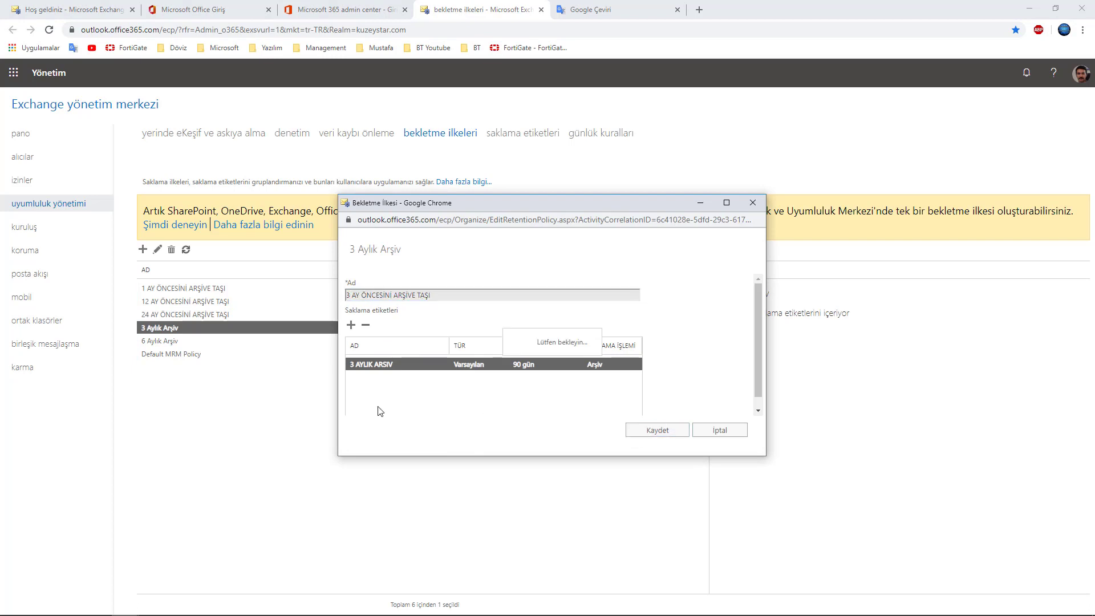
Rename the 6 Aylık Arşiv retention policy as 6 AY ÖNCESİNİ ARŞİVE TAŞI and save it
double_click(174, 341)
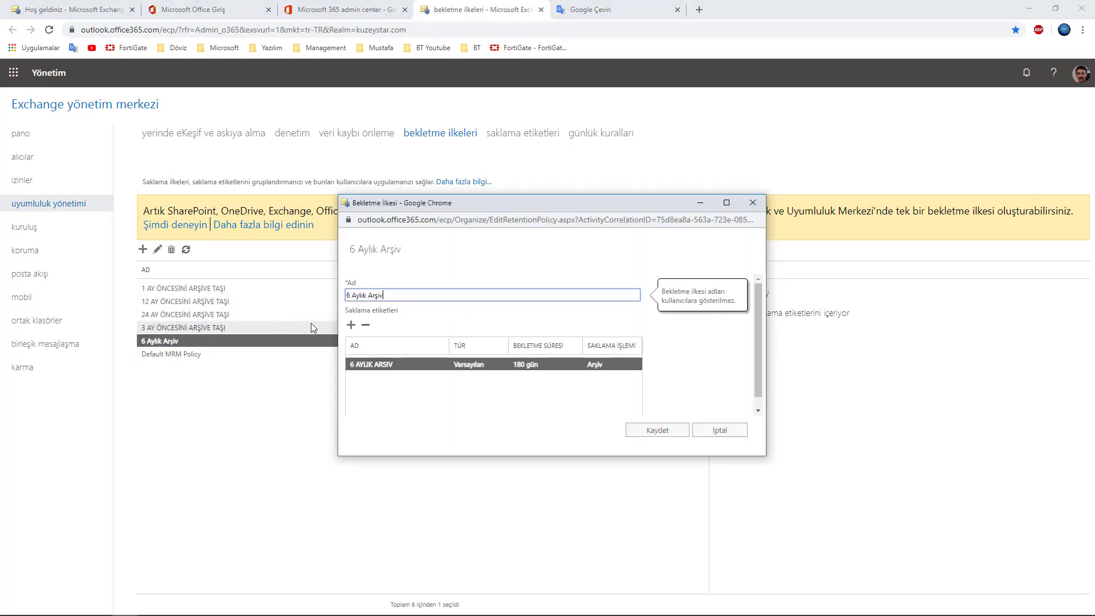
drag(405, 296, 406, 297)
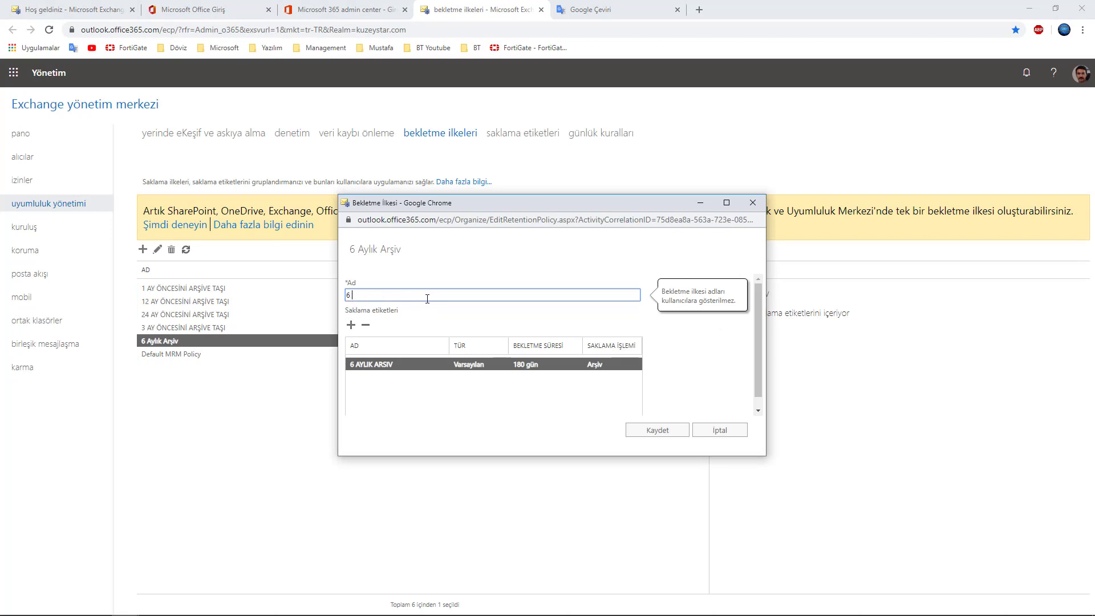
key(ctrl+v)
click(655, 430)
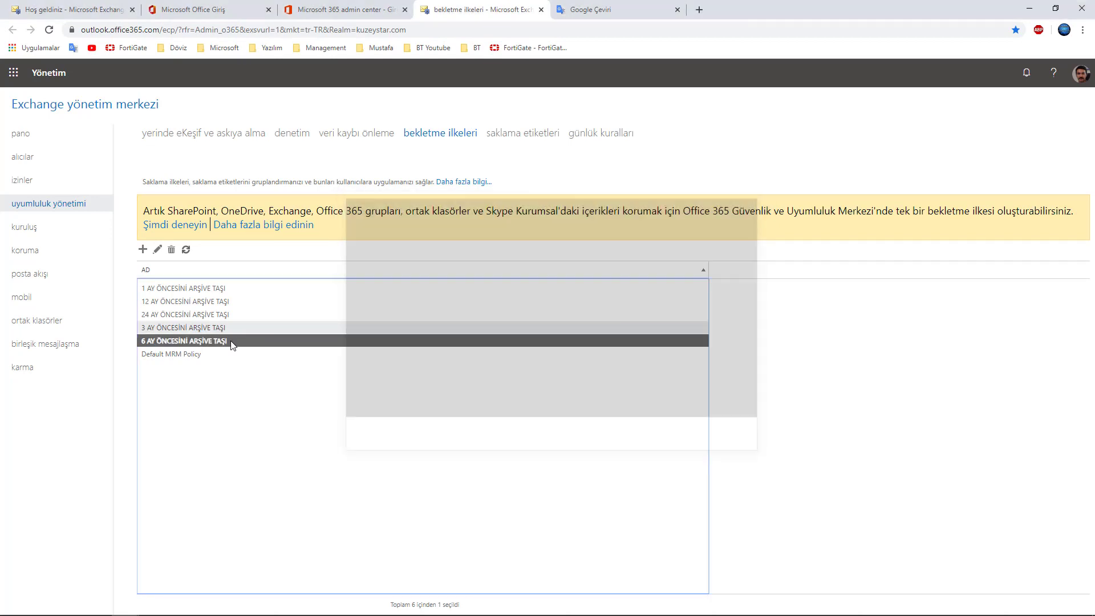
Review the renamed retention policies in both name sort orders and examine the tags included in the Default MRM Policy
click(169, 270)
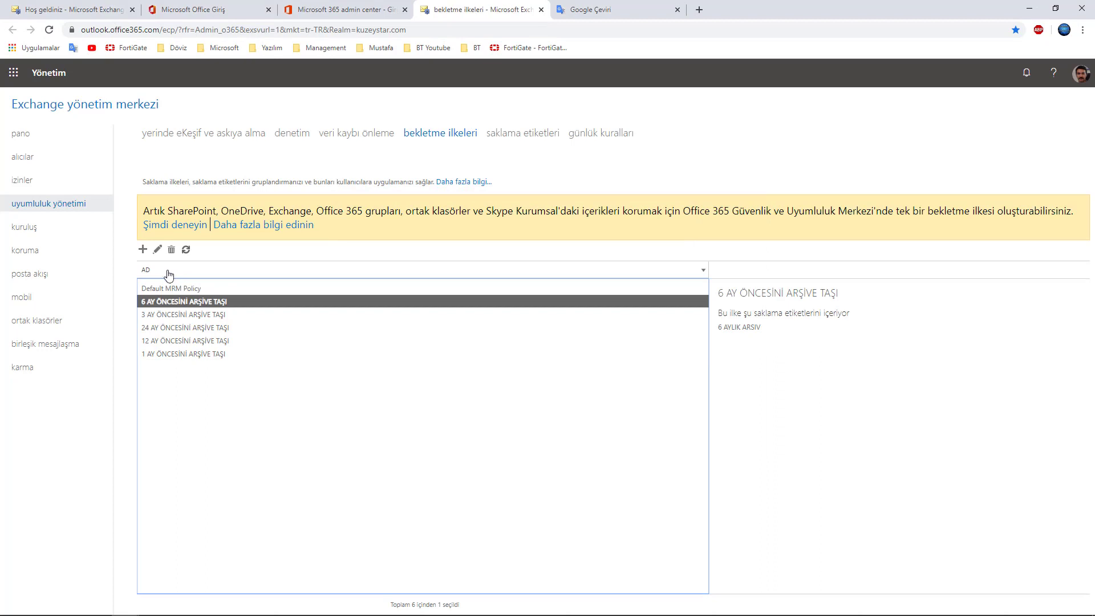
click(171, 273)
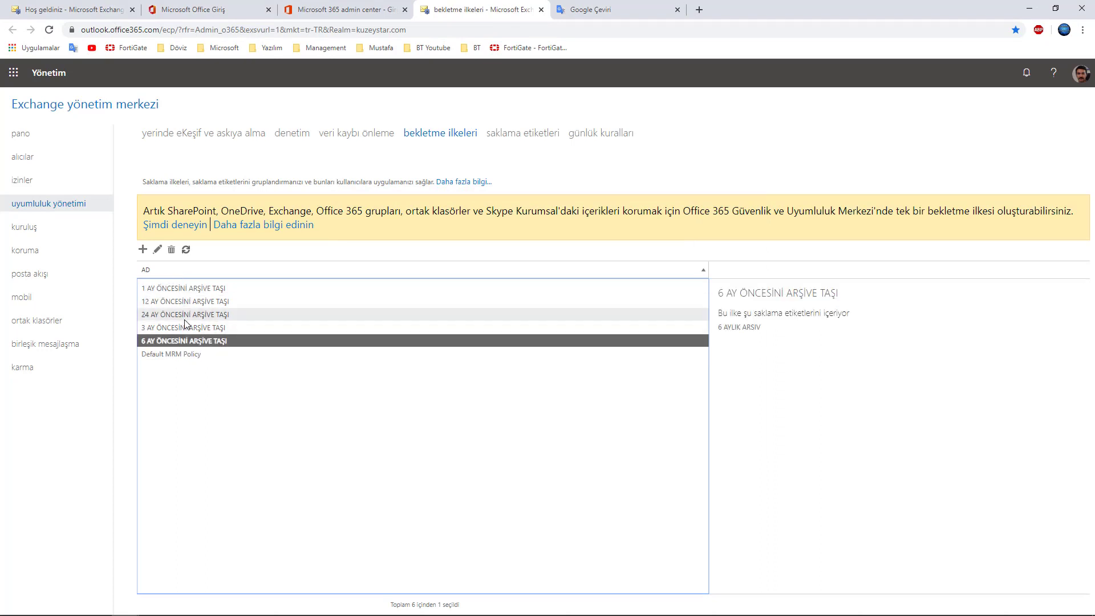
click(207, 300)
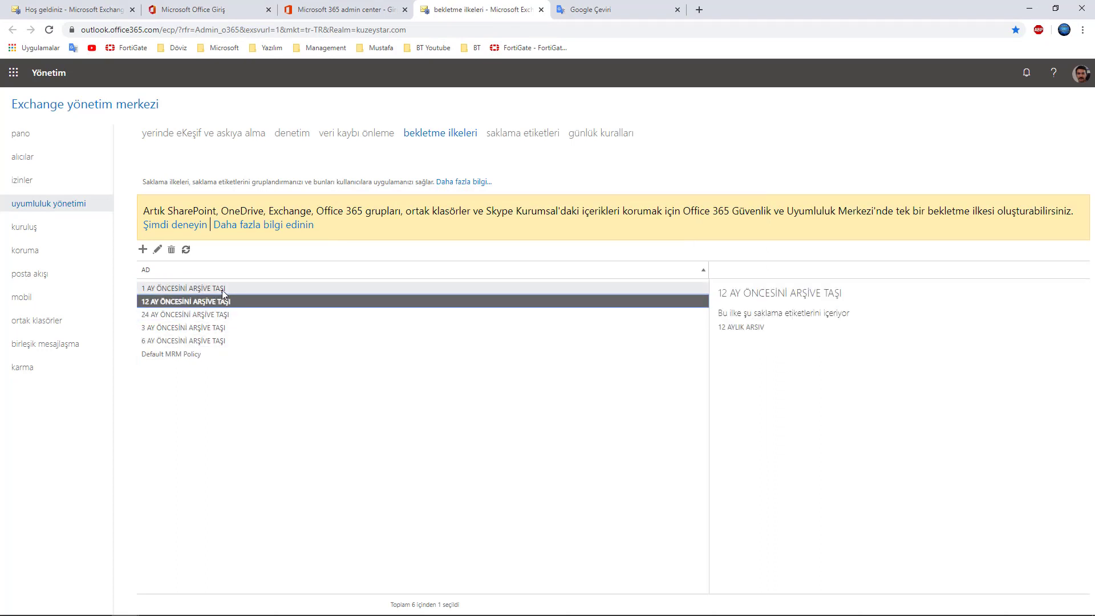
click(215, 289)
click(183, 354)
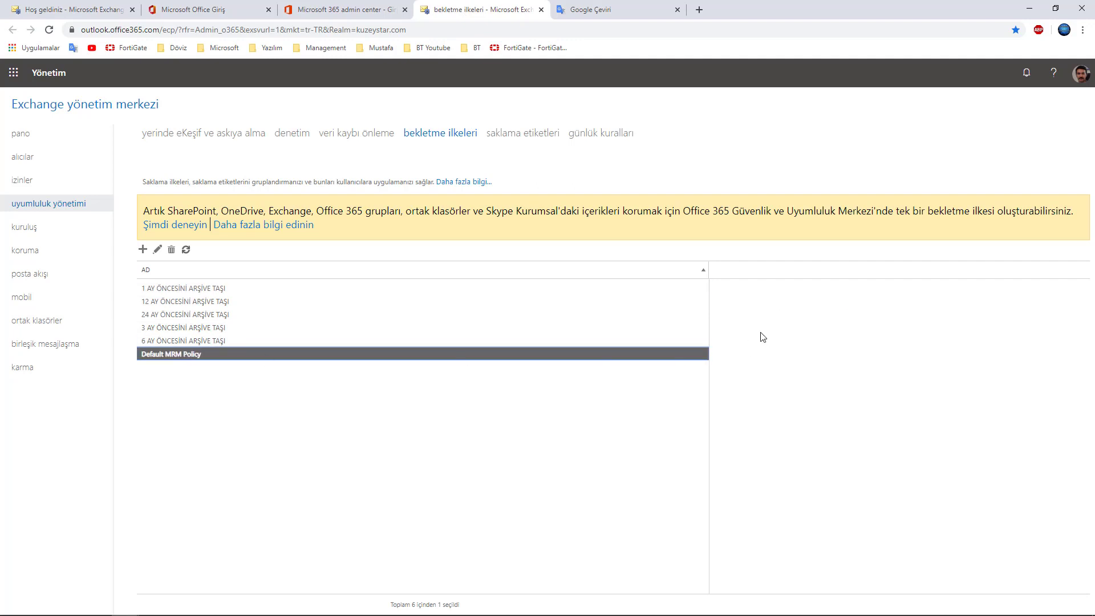
drag(719, 325, 848, 420)
click(588, 414)
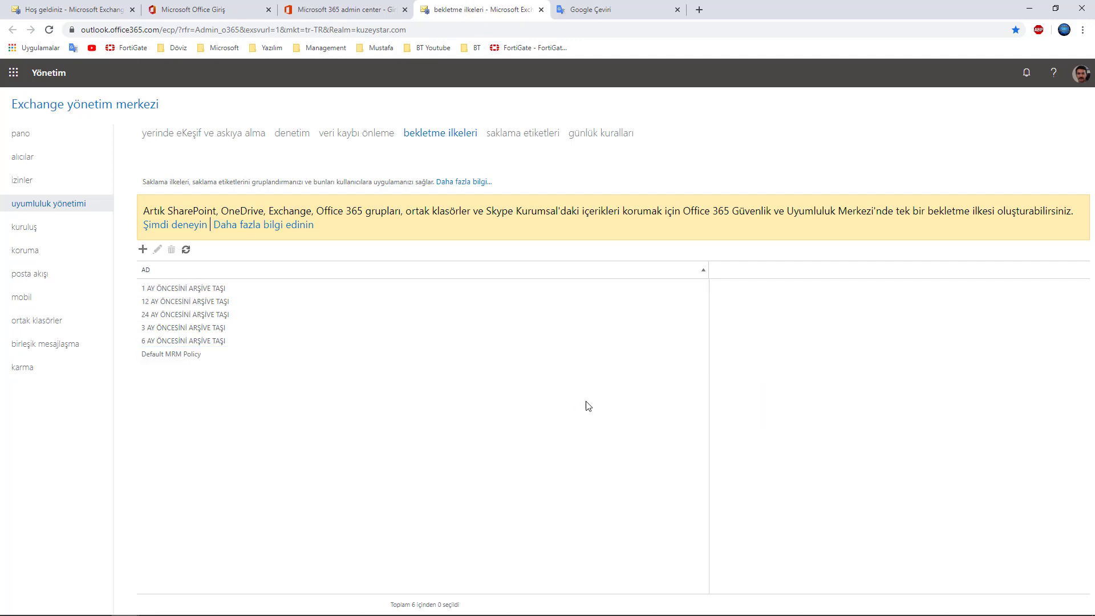